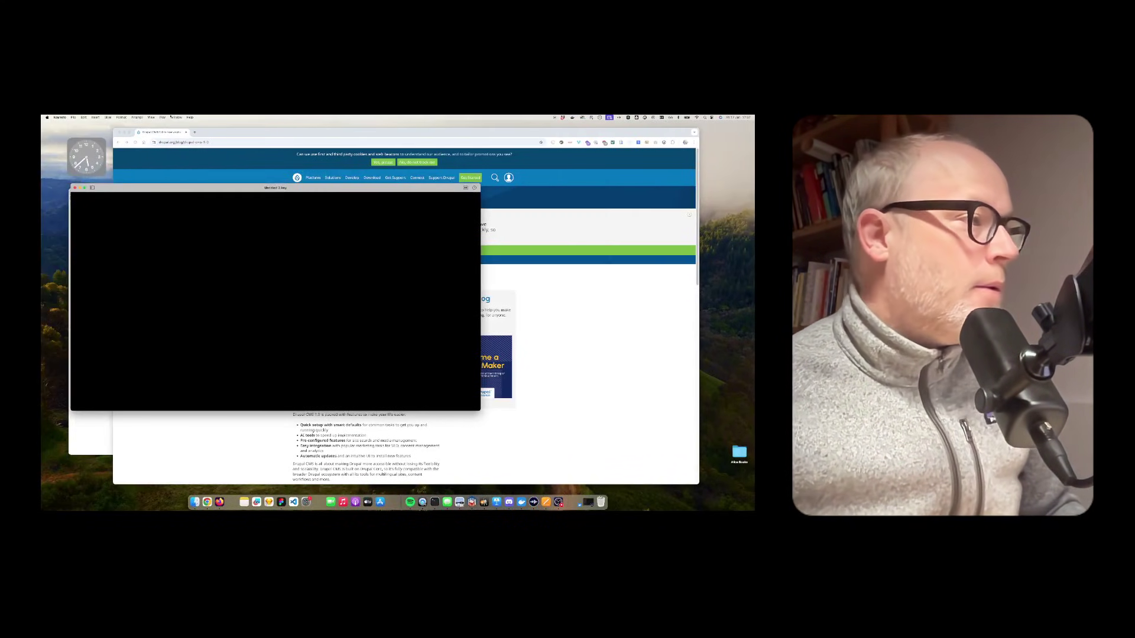
Step: Bring the Drupal CMS 1.0 announcement forward, zoom in, and highlight the 15 January 2025 date
click(320, 136)
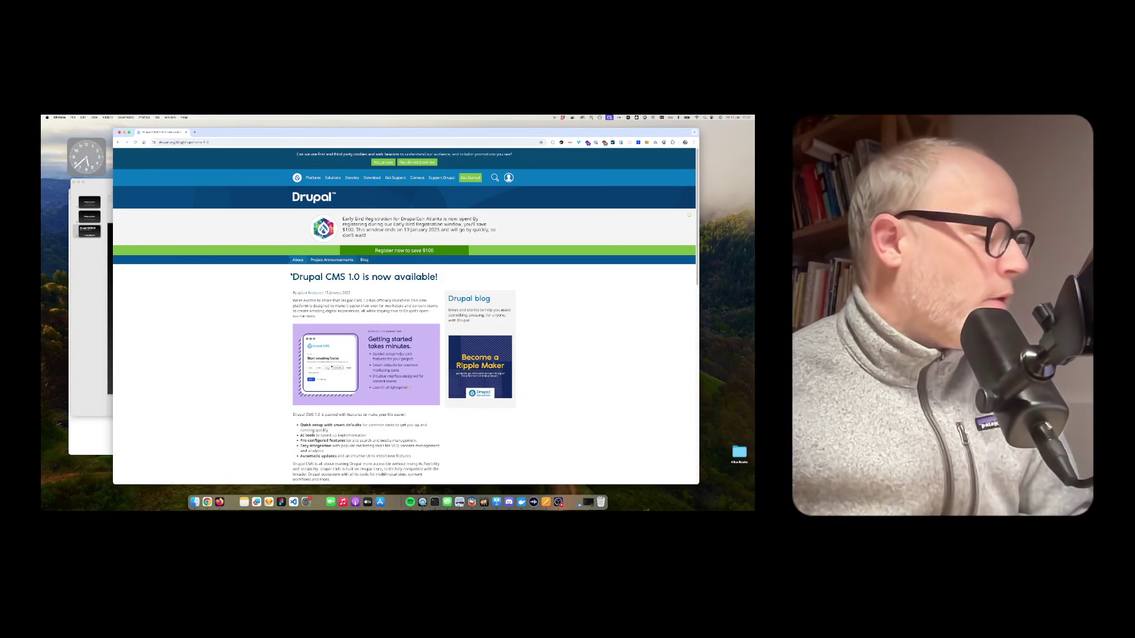
key(super+equal)
scroll(317, 289, down, 5)
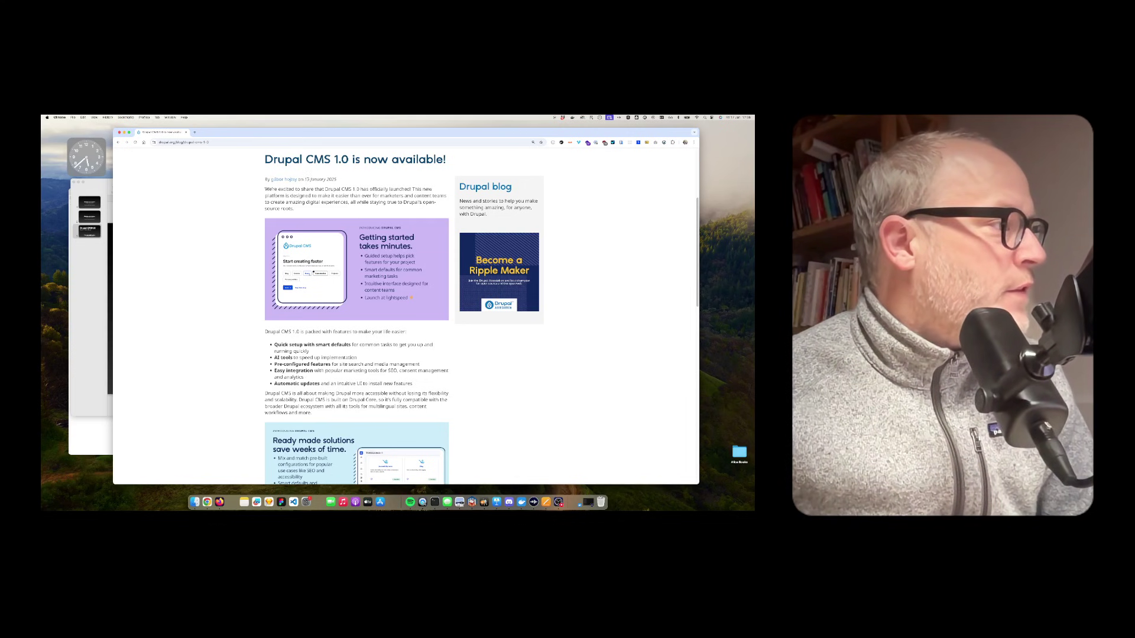
drag(305, 179, 340, 183)
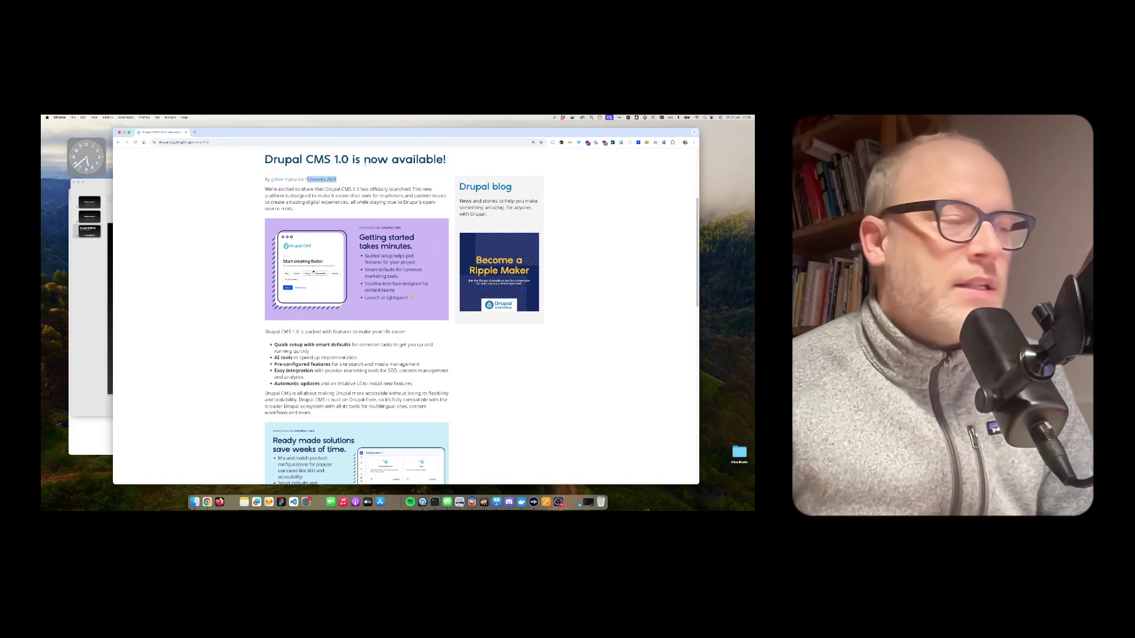
click(263, 190)
Step: Highlight the byline and opening paragraph, then scroll down to the feature list
drag(263, 190, 316, 190)
click(347, 190)
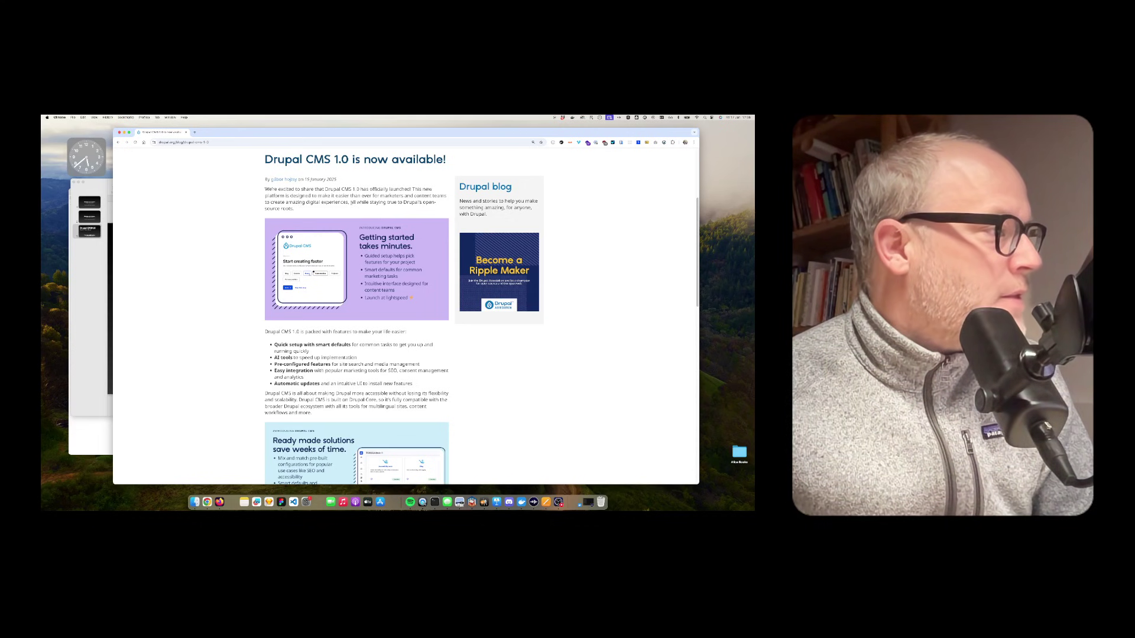
drag(350, 202, 354, 208)
click(354, 208)
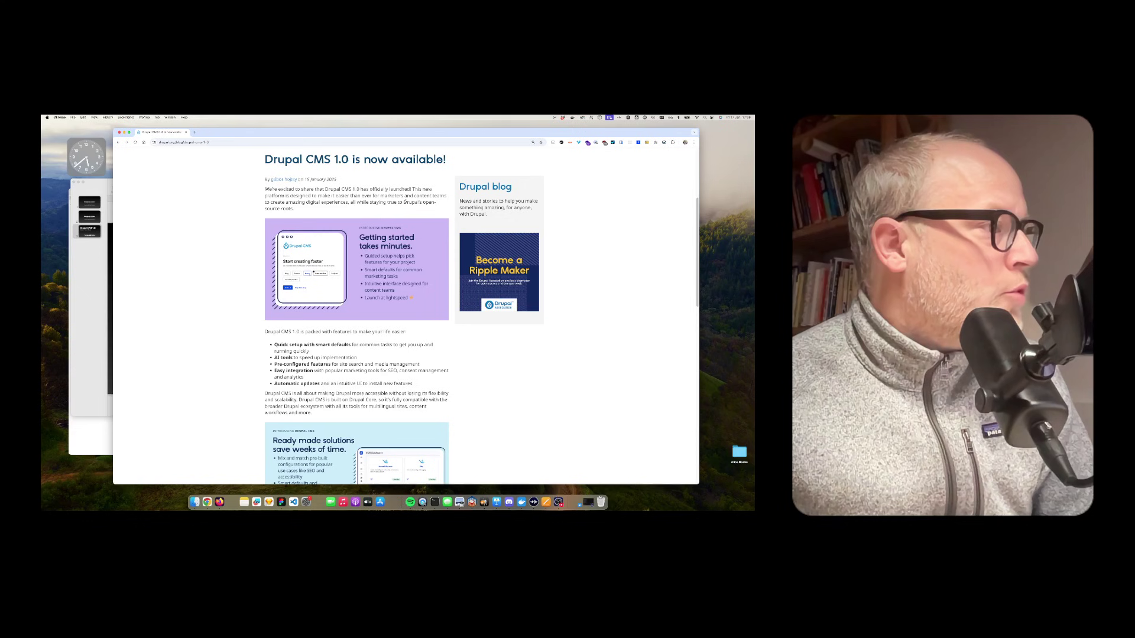
drag(298, 210, 264, 177)
click(388, 234)
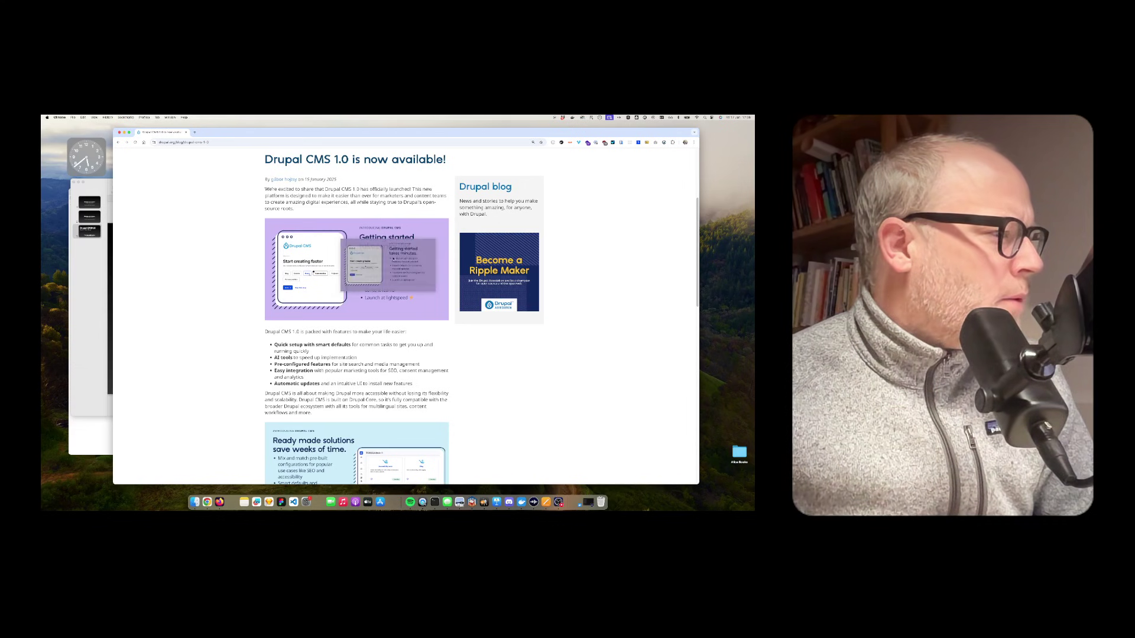
scroll(345, 282, down, 1)
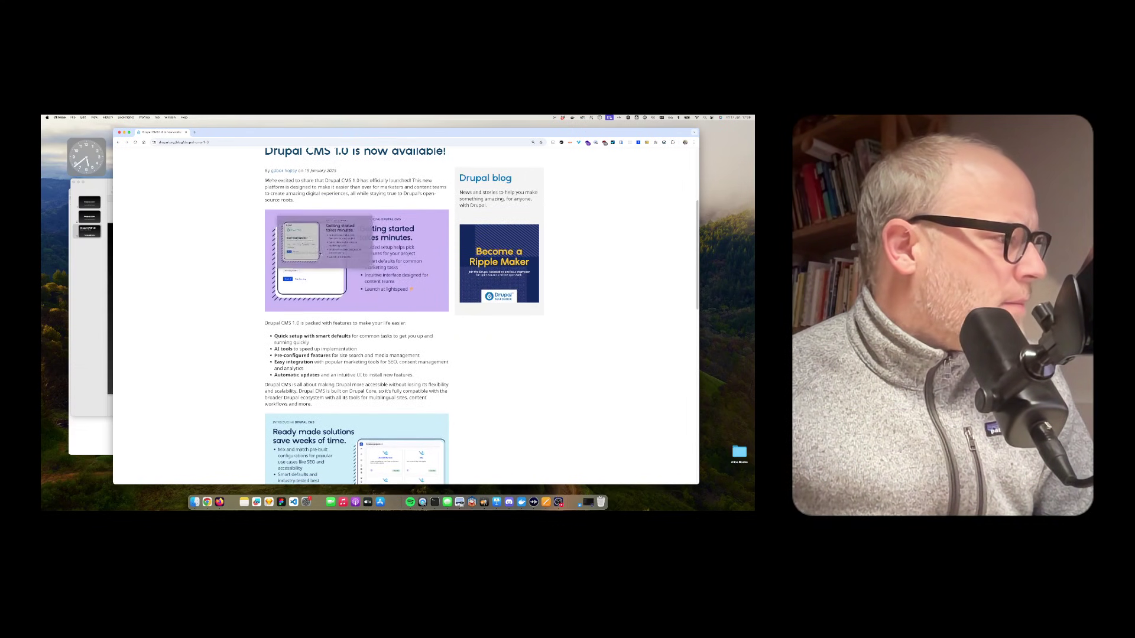
scroll(237, 305, down, 3)
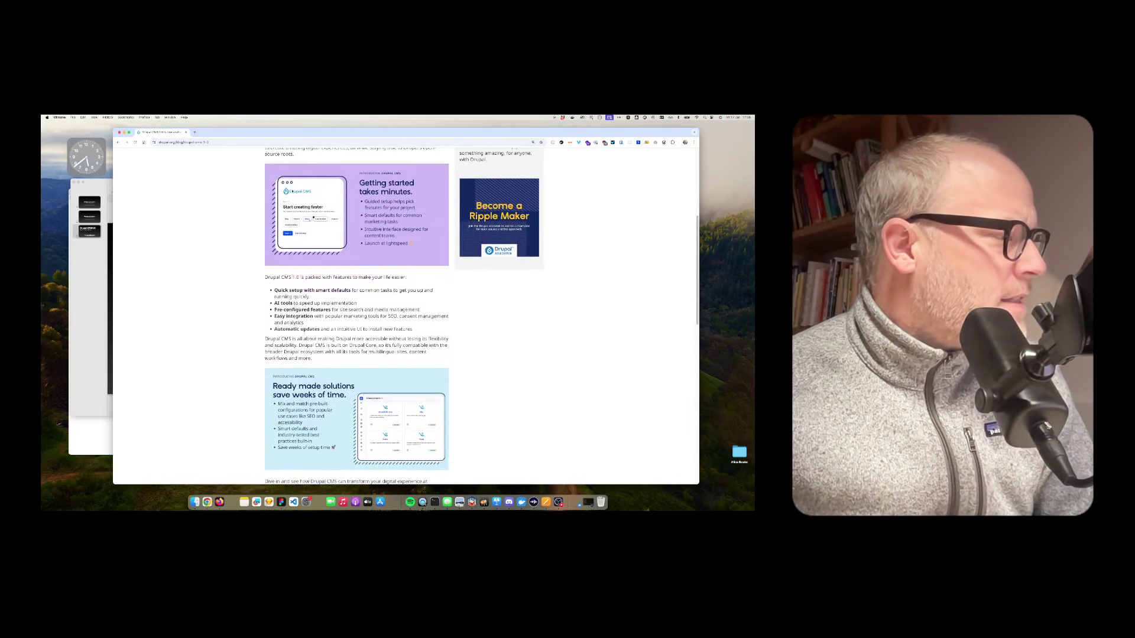
scroll(238, 305, up, 3)
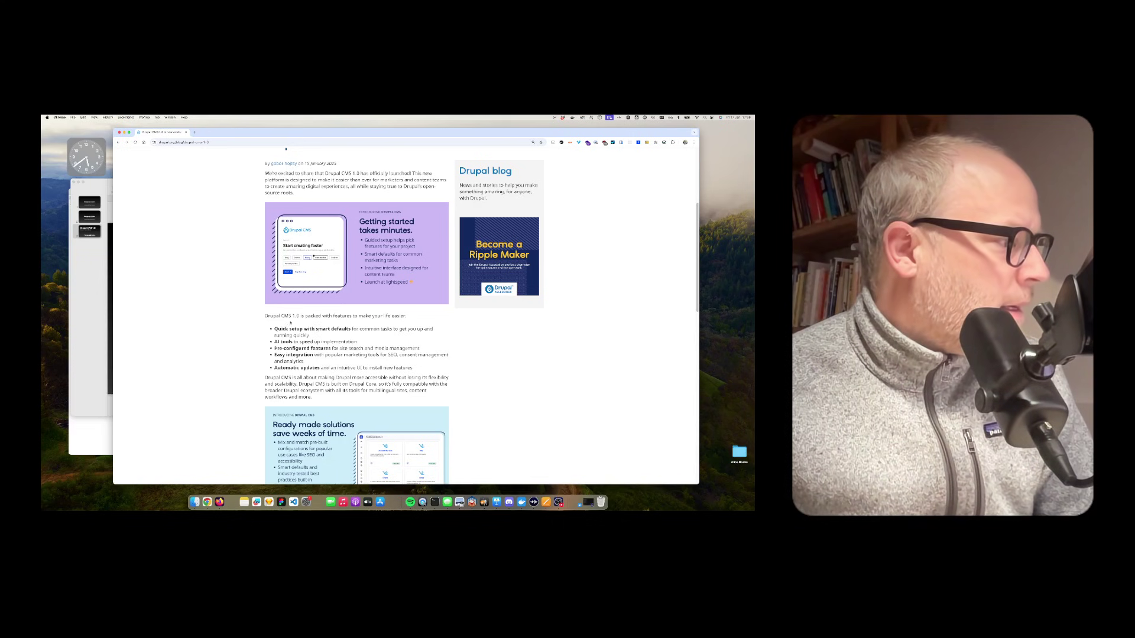
drag(287, 323, 408, 319)
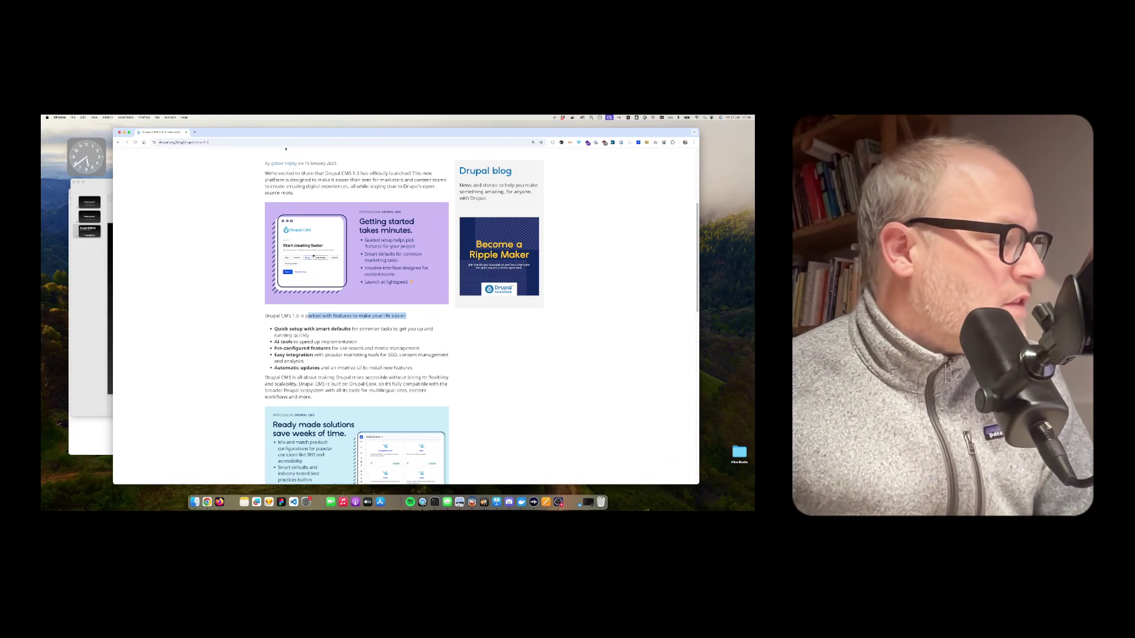
drag(316, 328, 350, 328)
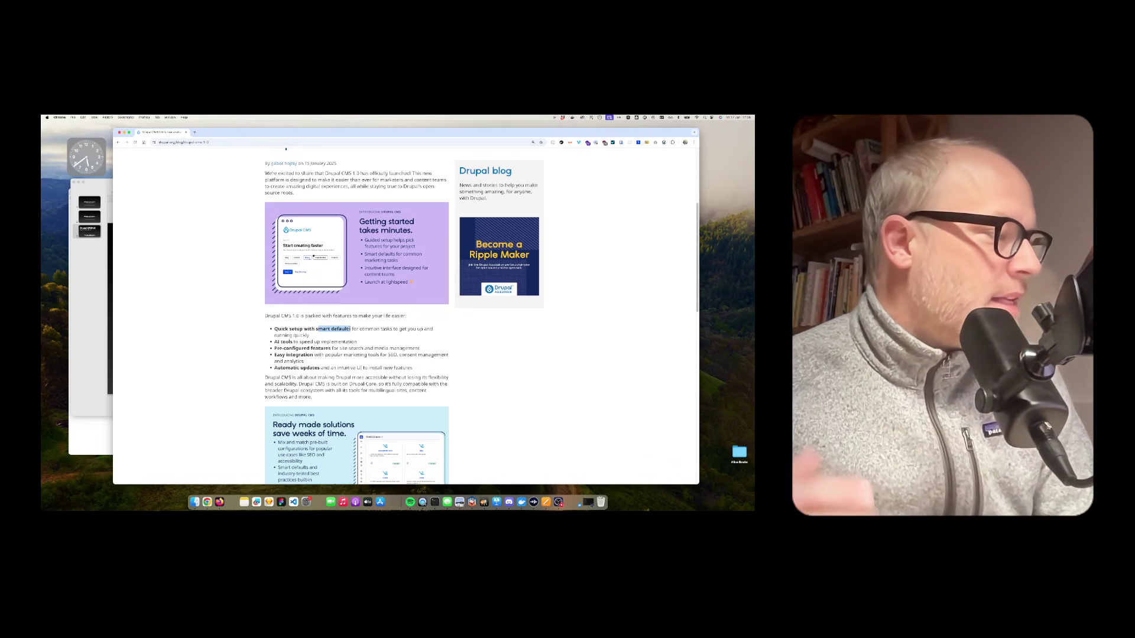
drag(353, 329, 361, 334)
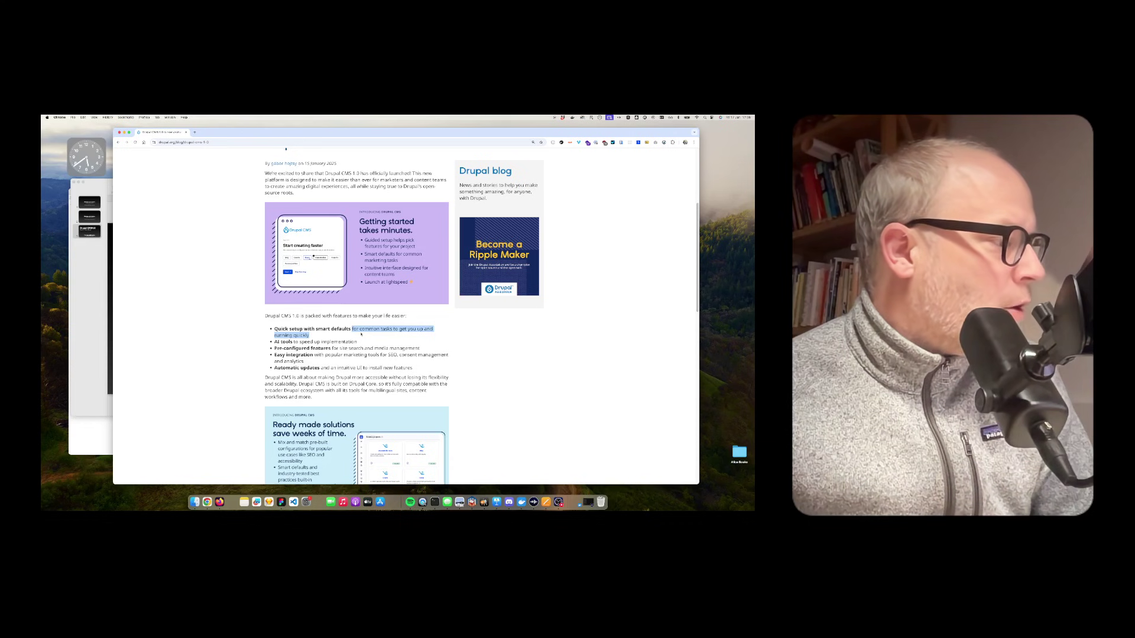
drag(273, 342, 372, 343)
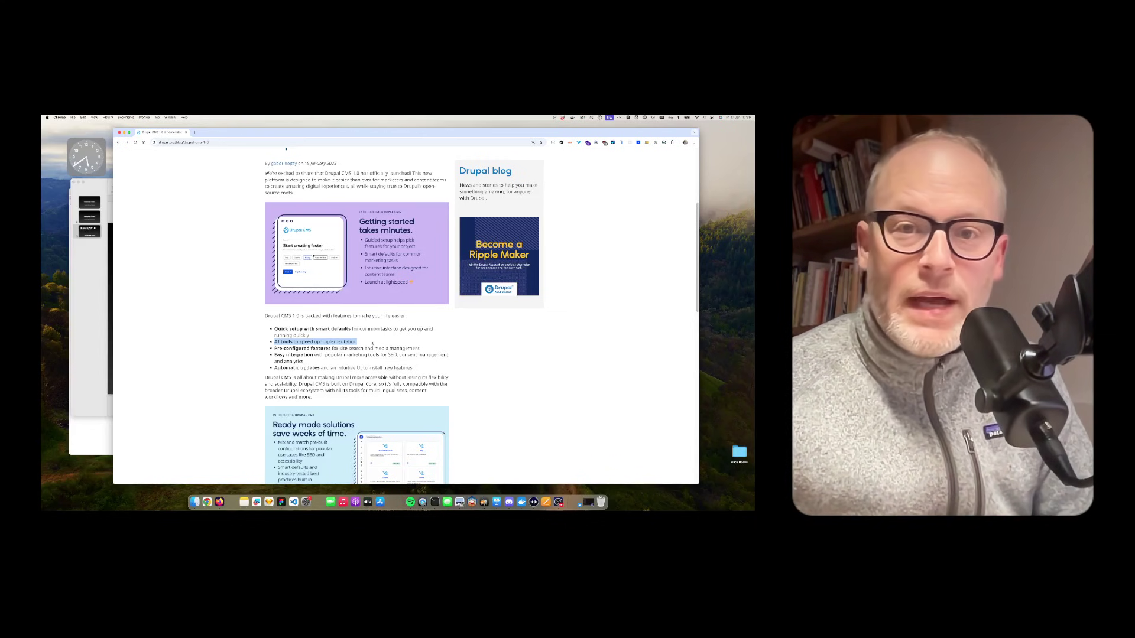
drag(371, 343, 431, 349)
click(368, 360)
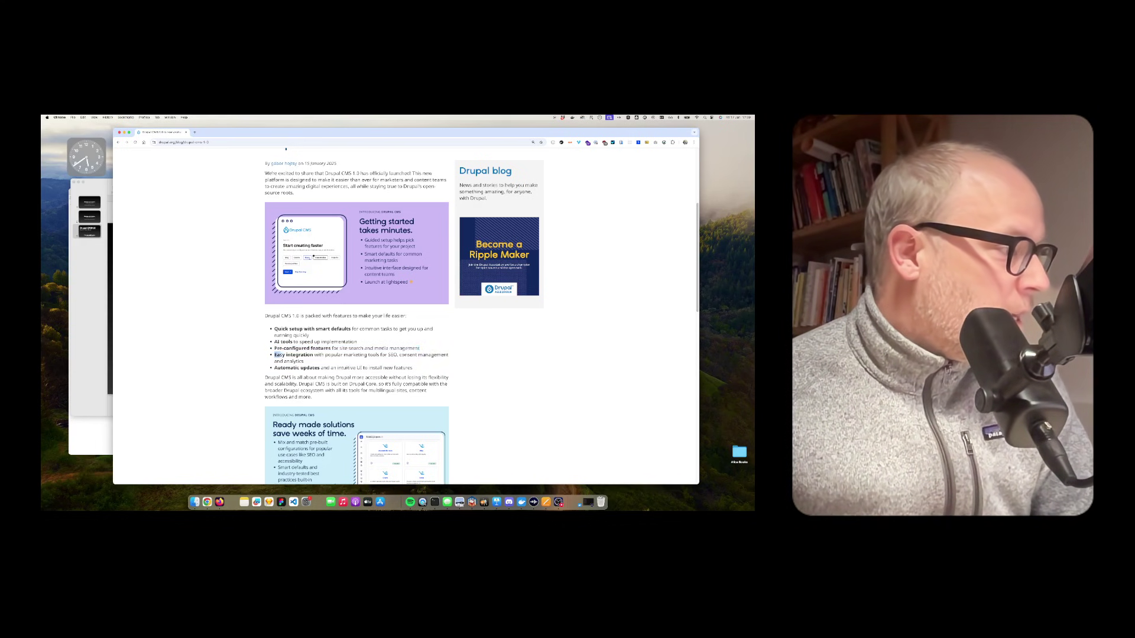
triple_click(355, 354)
click(355, 355)
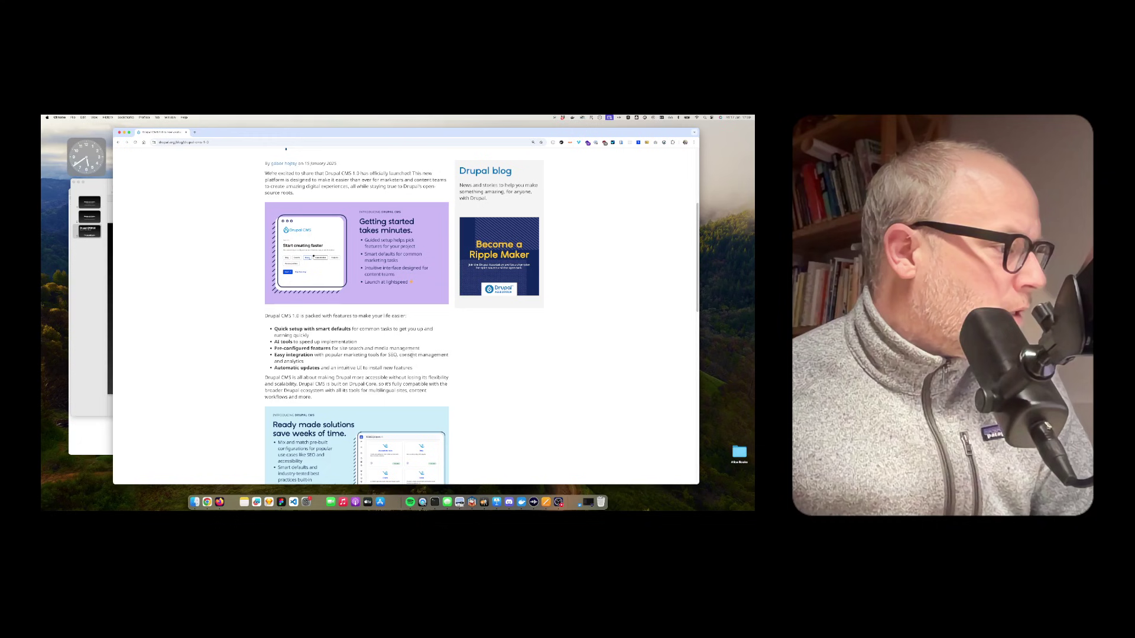
scroll(282, 318, down, 2)
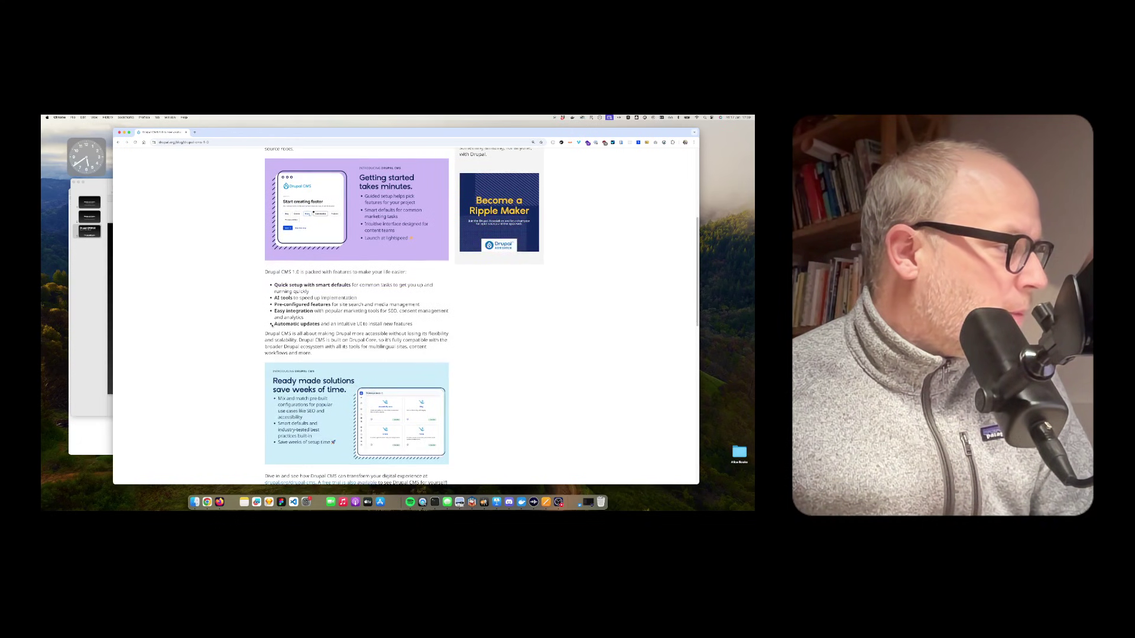
drag(271, 324, 412, 325)
drag(303, 334, 382, 351)
click(299, 341)
click(379, 340)
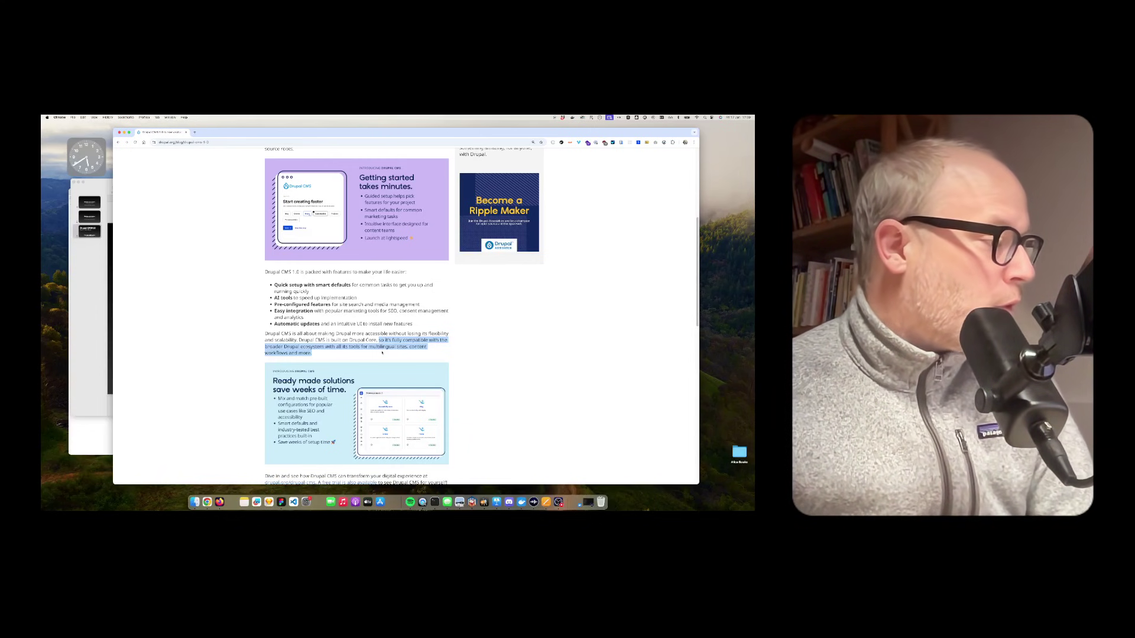
click(382, 353)
scroll(382, 354, up, 1)
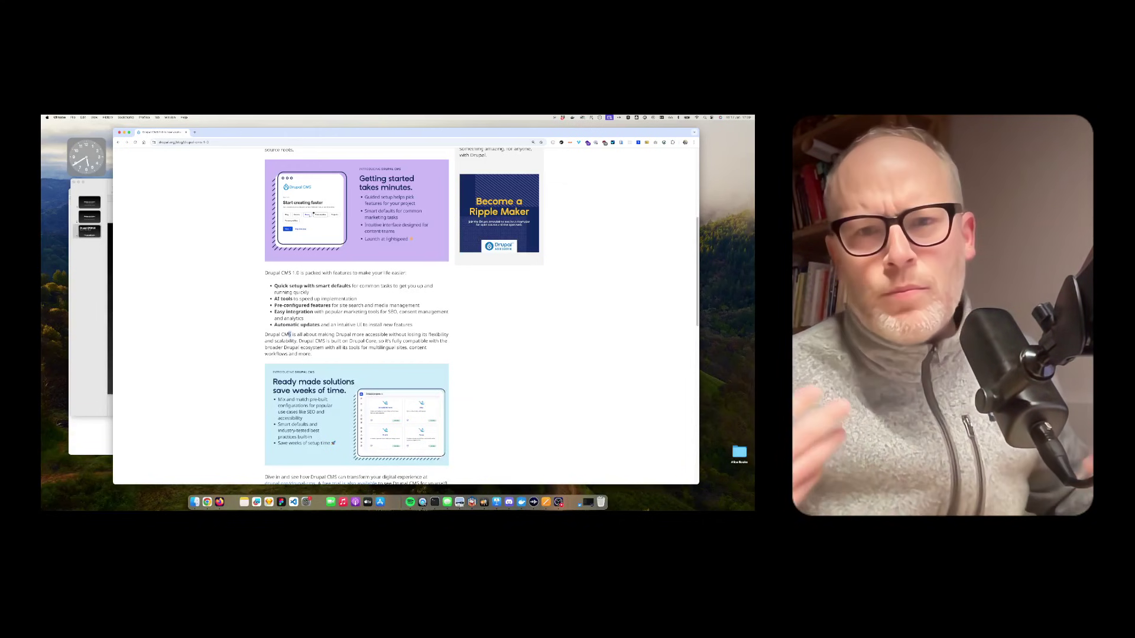
scroll(289, 335, up, 5)
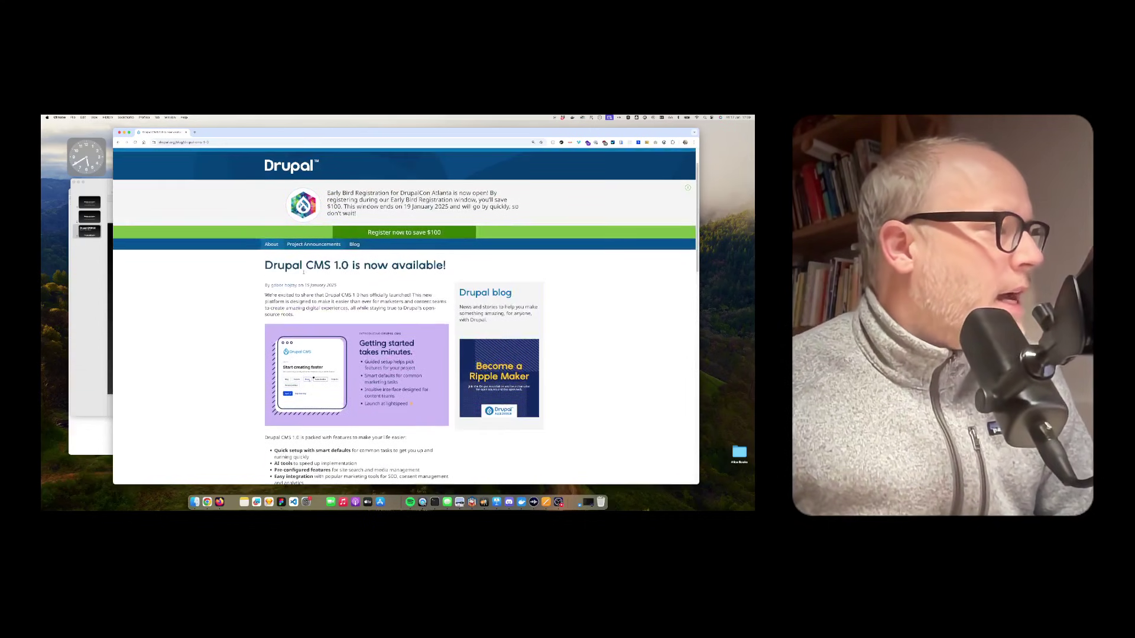
scroll(330, 258, up, 2)
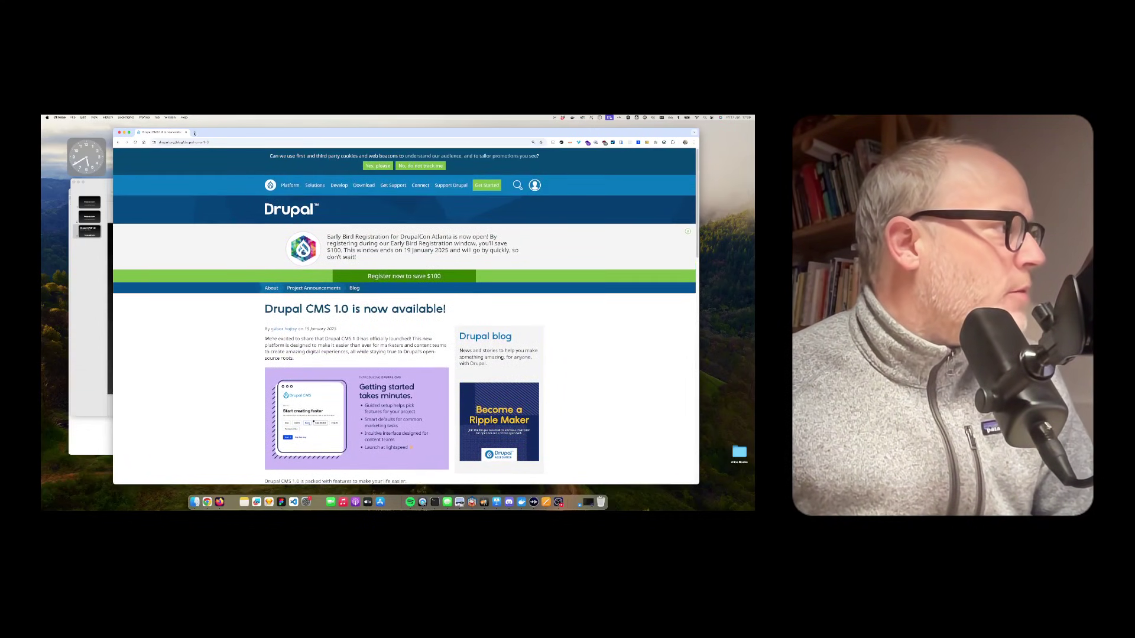
Step: Open drupal.org in a new tab and look over its Platform menu
click(195, 133)
text(dru)
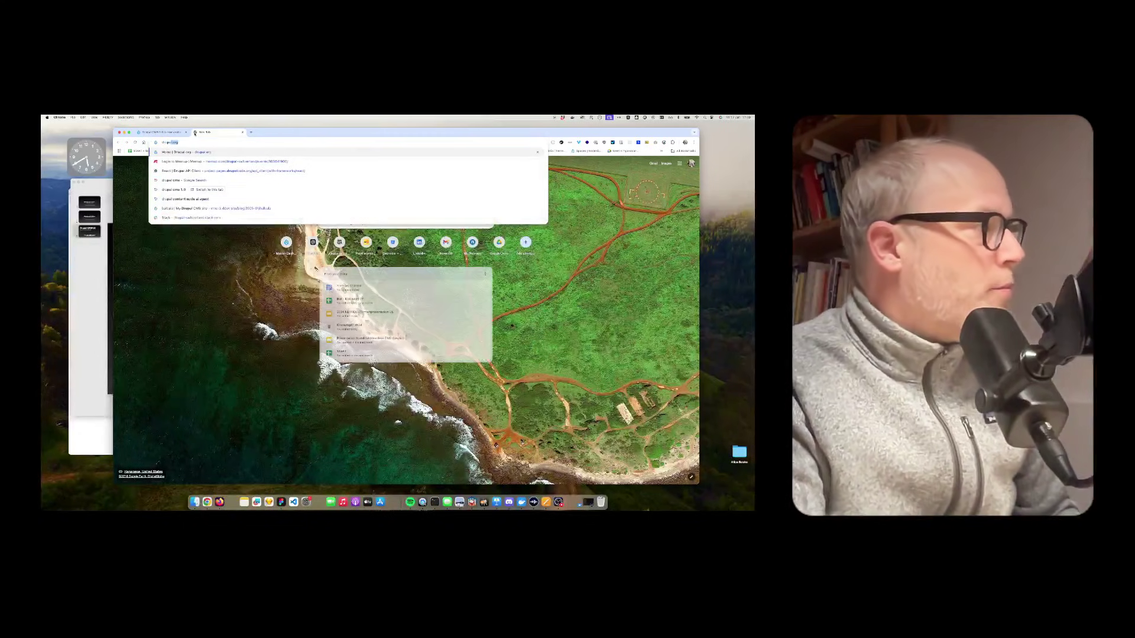
key(Return)
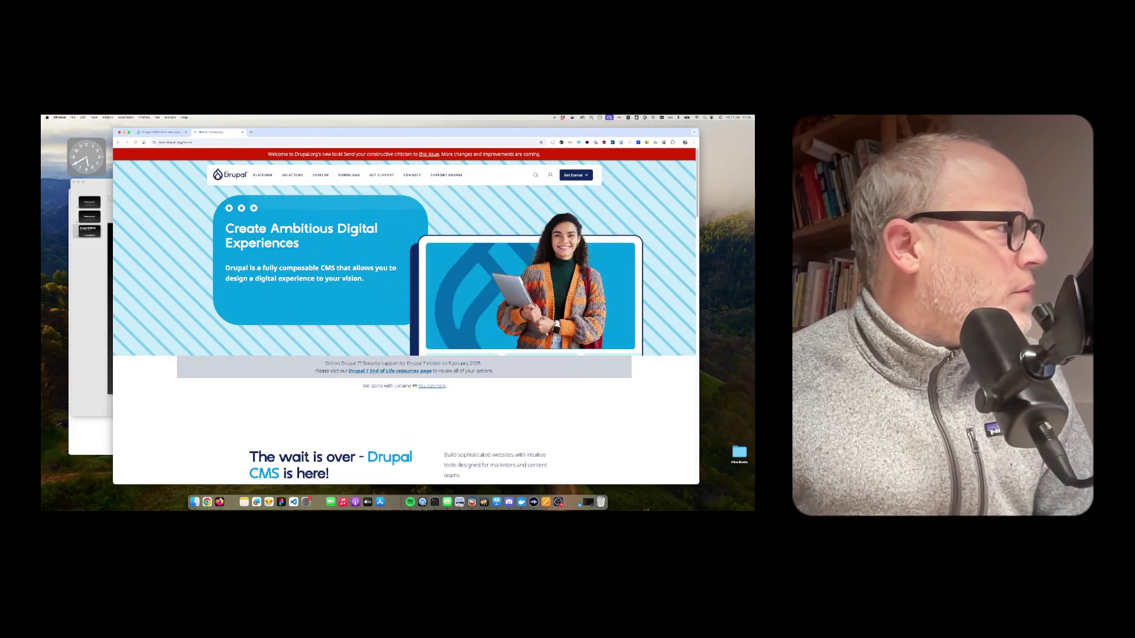
mouse_move(260, 176)
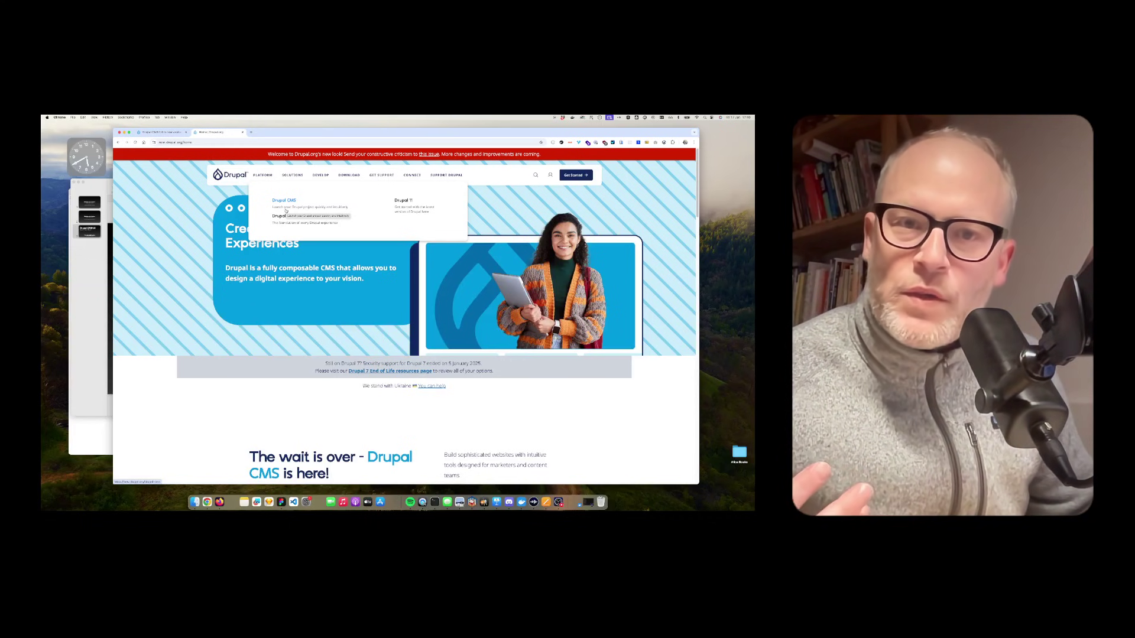
Step: Switch to the announcement tab, highlight its heading, then return to the Drupal.org tab
click(158, 131)
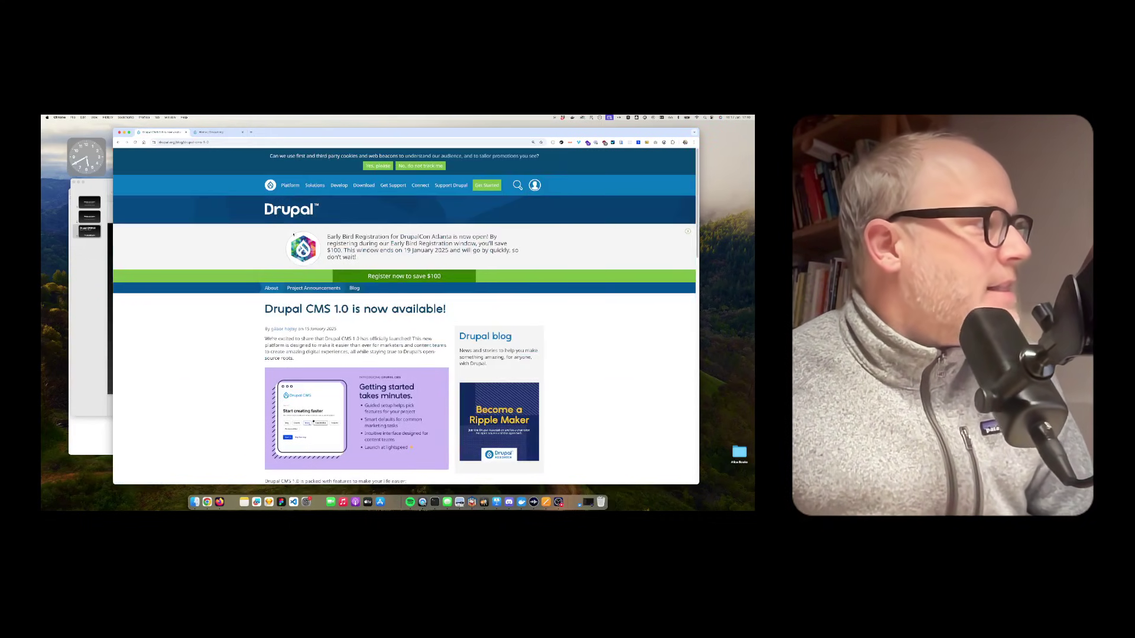
drag(265, 308, 453, 312)
click(213, 131)
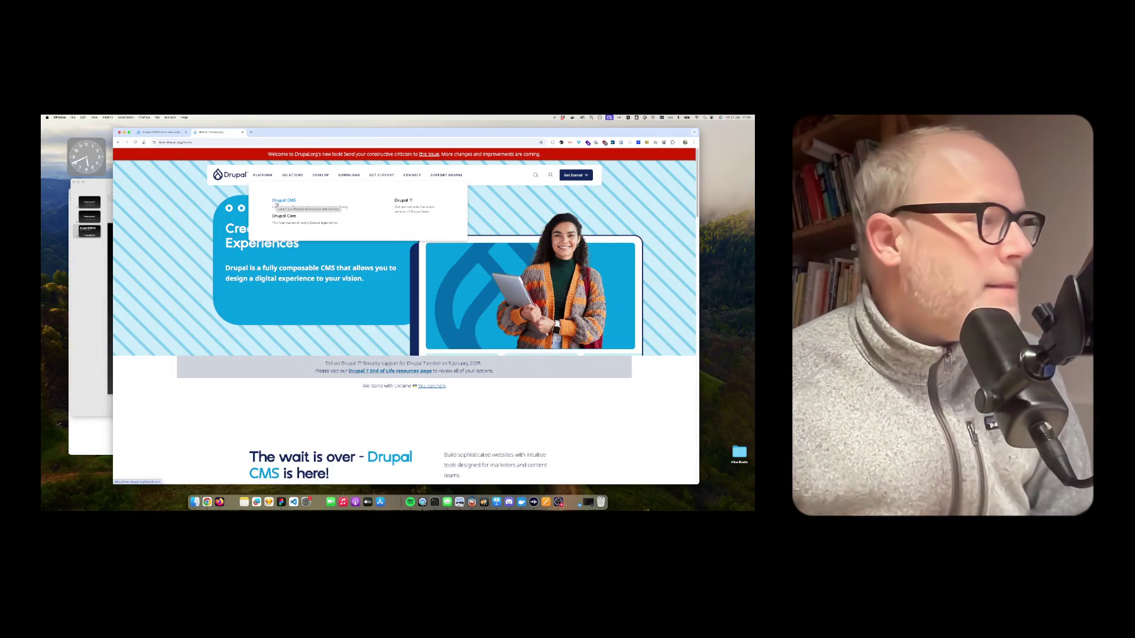
click(276, 205)
scroll(308, 355, down, 10)
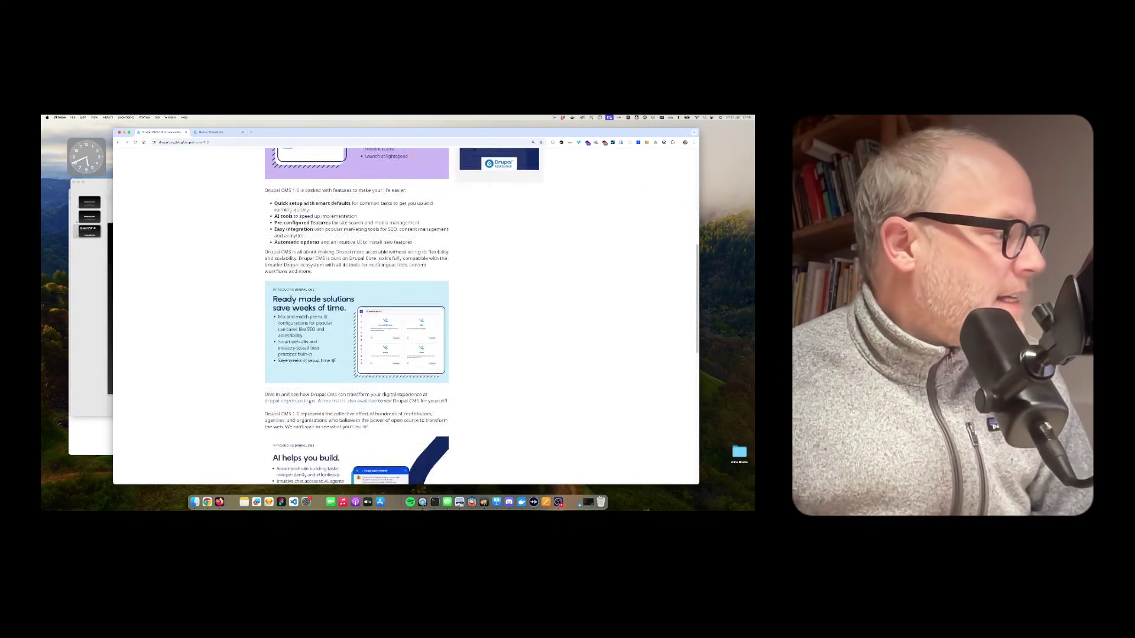
scroll(309, 402, down, 2)
drag(292, 185, 428, 199)
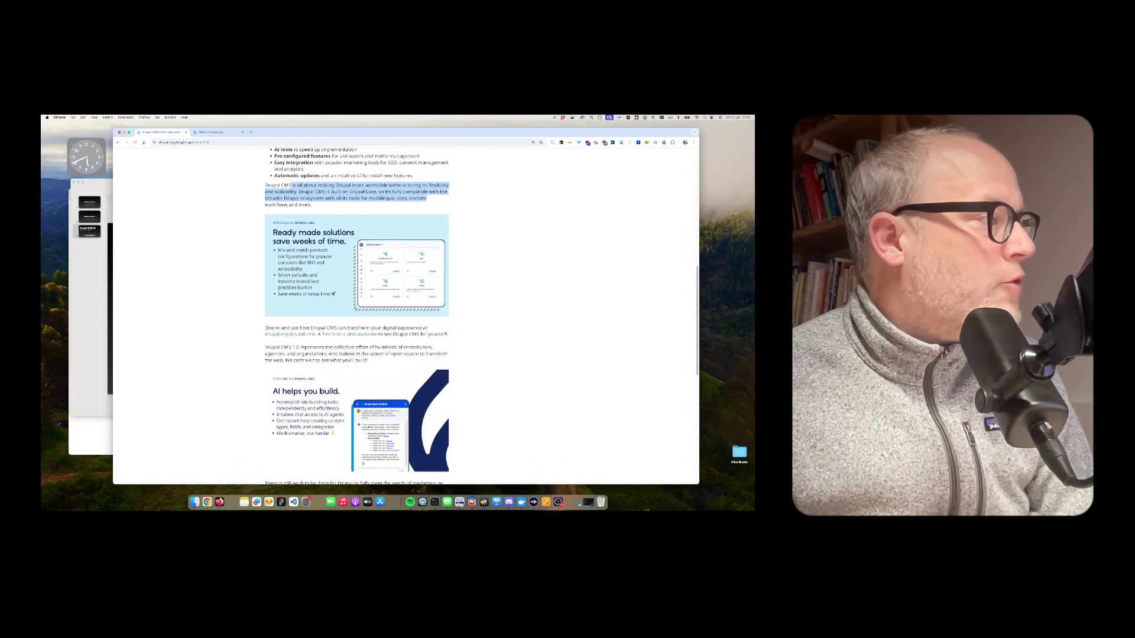
click(325, 202)
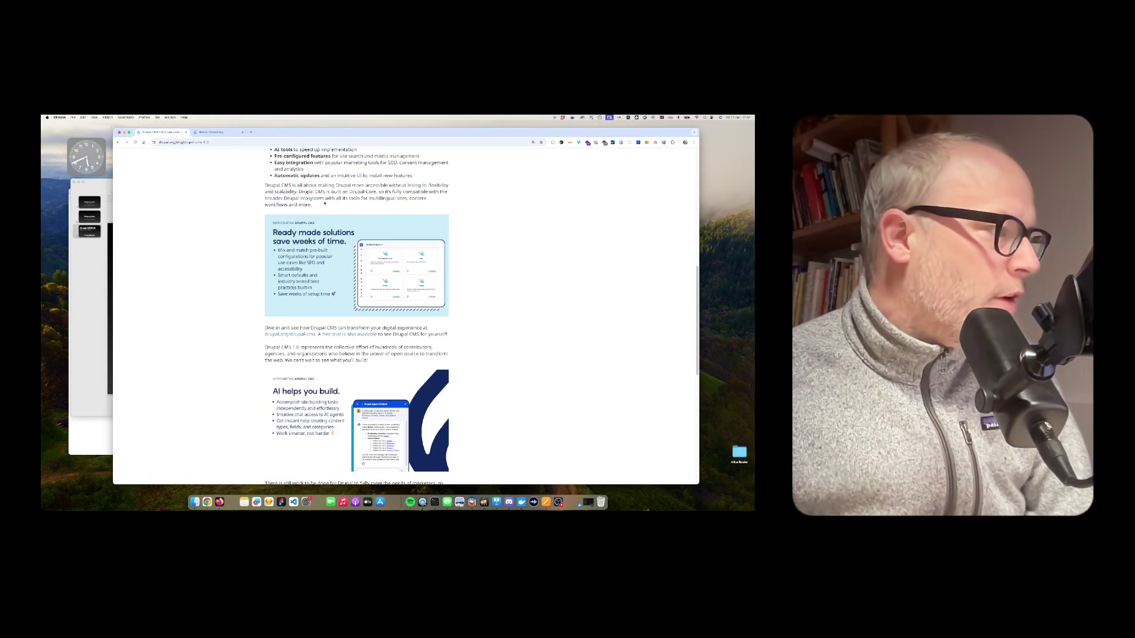
scroll(302, 236, down, 2)
scroll(302, 236, up, 4)
scroll(302, 237, down, 3)
scroll(263, 258, down, 1)
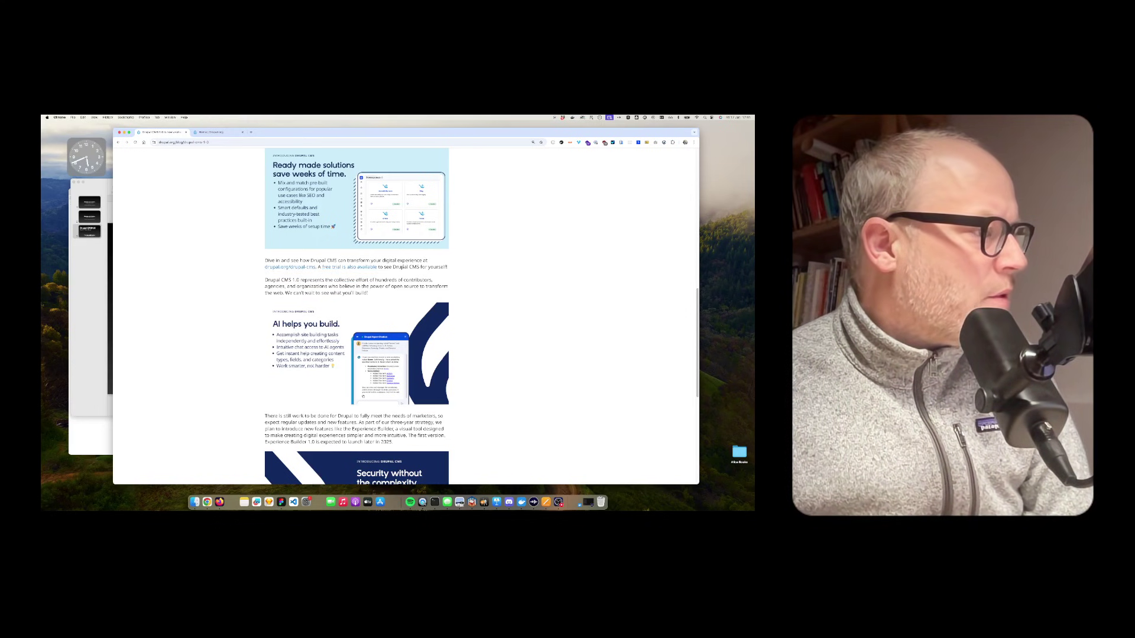
triple_click(273, 282)
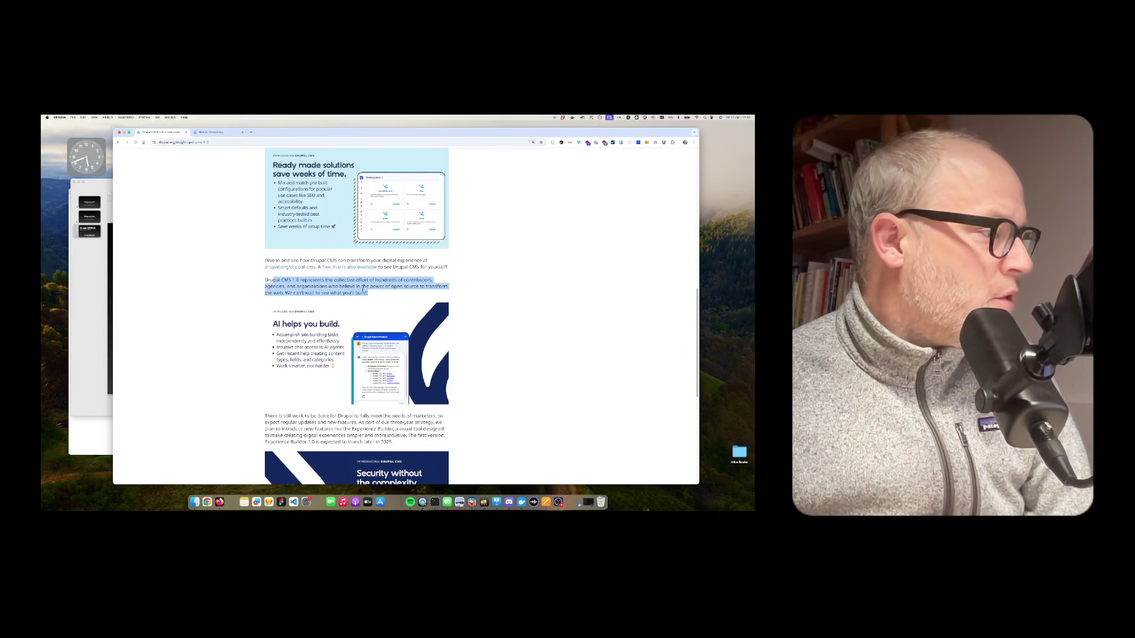
drag(387, 290, 448, 250)
scroll(278, 260, down, 3)
click(463, 255)
scroll(355, 295, down, 2)
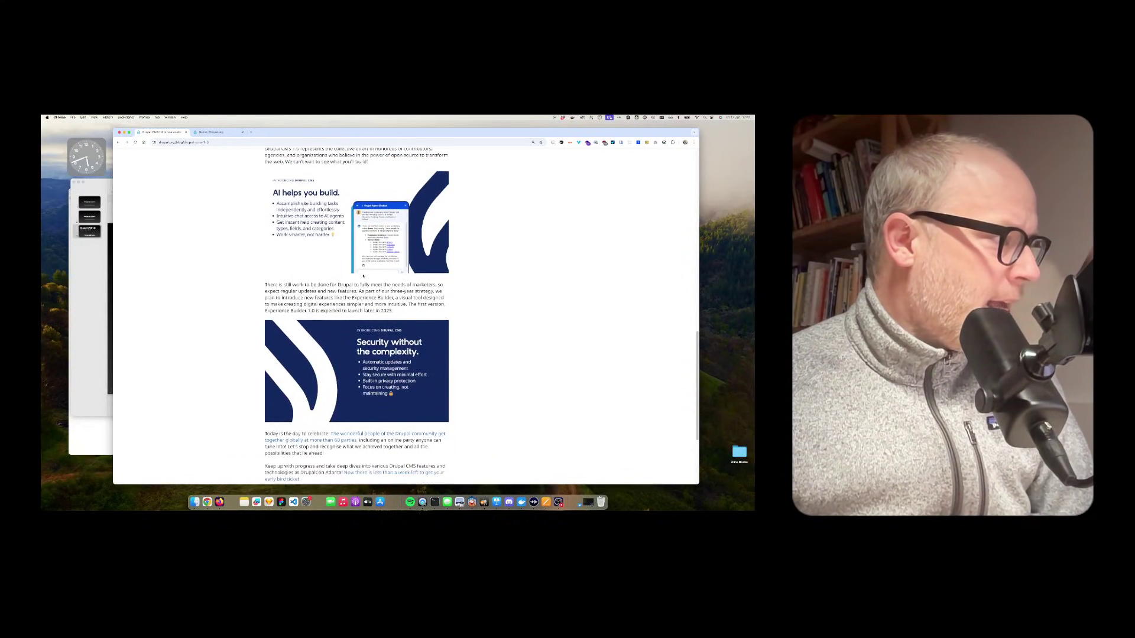
drag(264, 285, 318, 287)
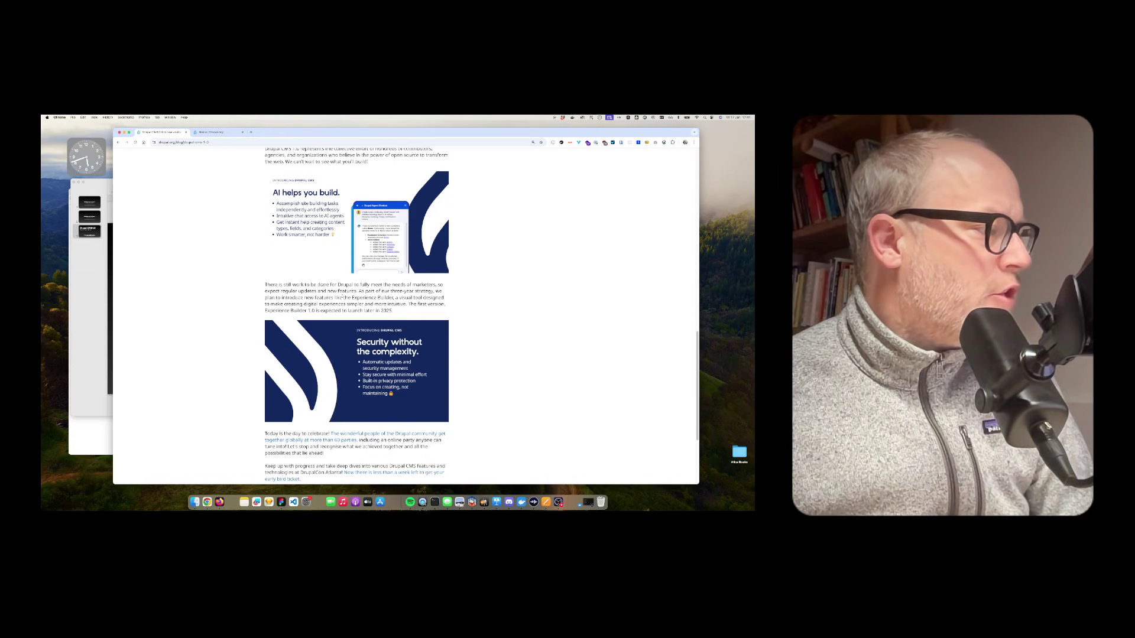
drag(351, 298, 396, 297)
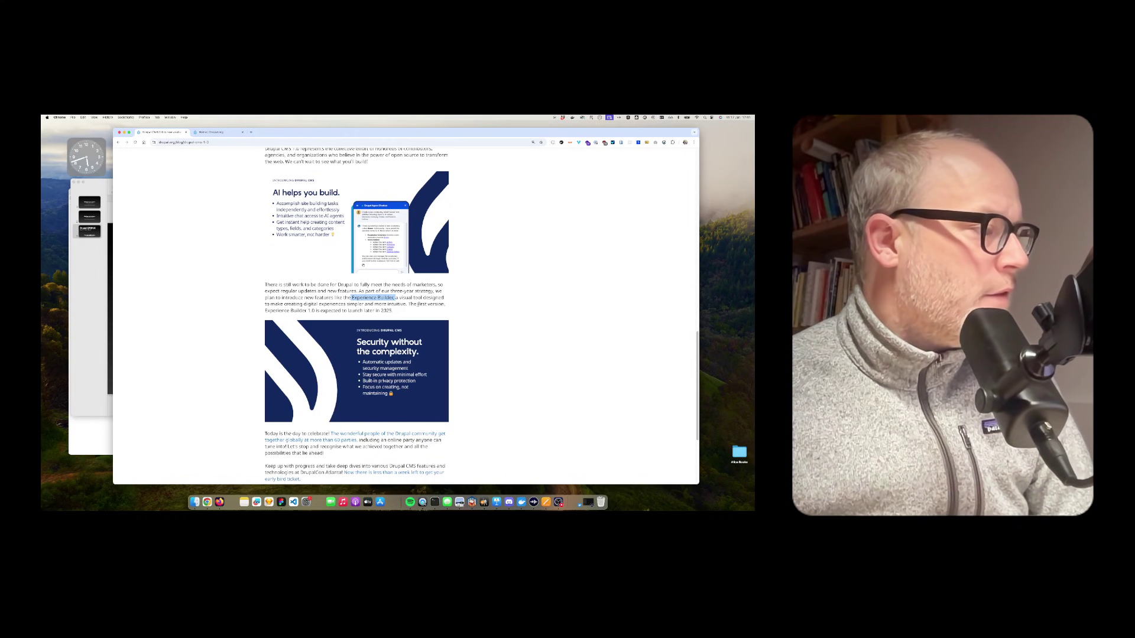
drag(265, 311, 396, 312)
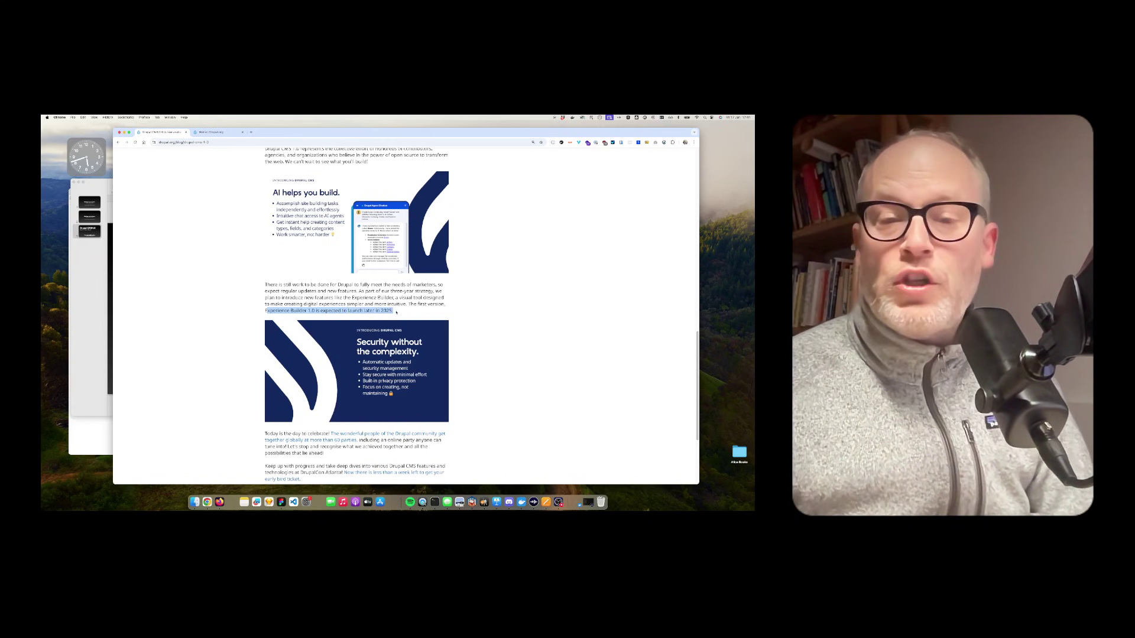
click(265, 285)
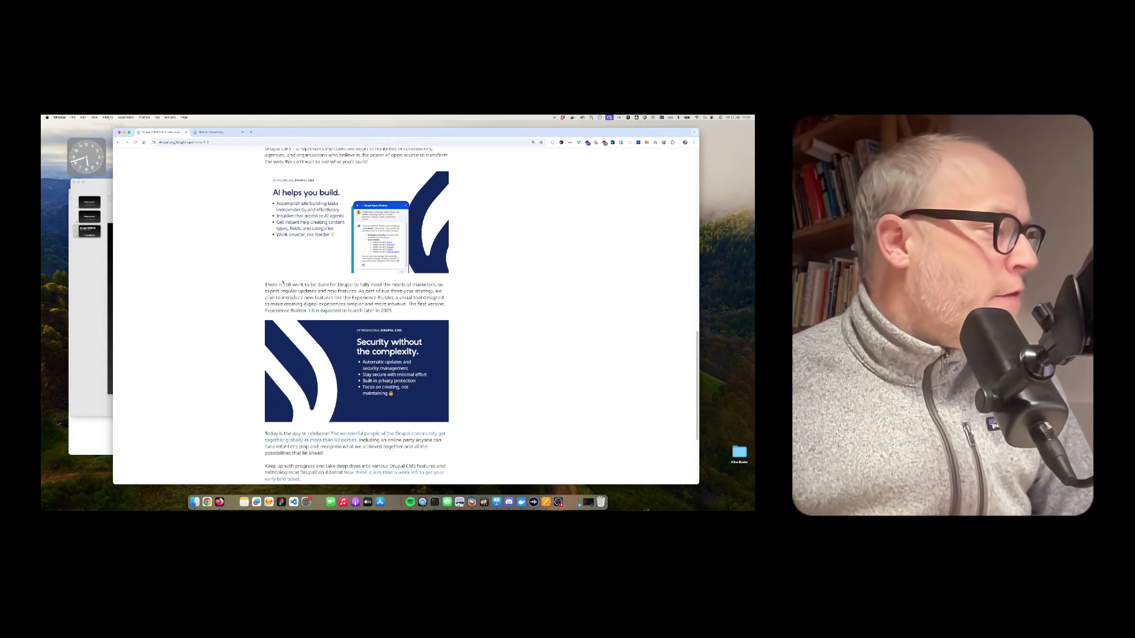
drag(352, 297, 396, 298)
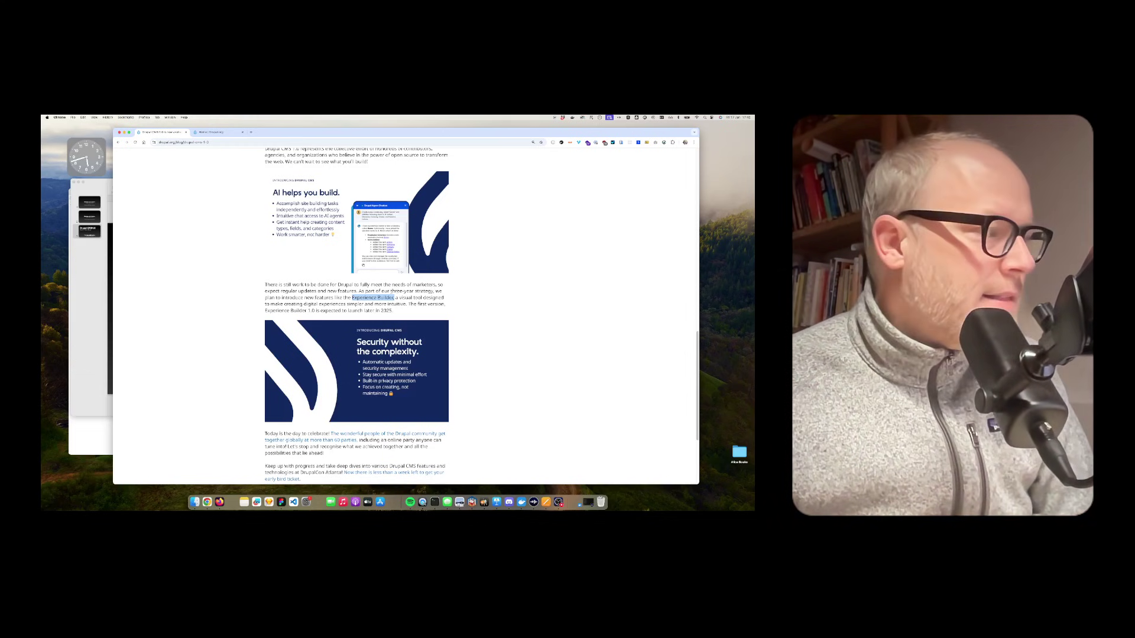
scroll(356, 336, down, 2)
scroll(356, 336, down, 2)
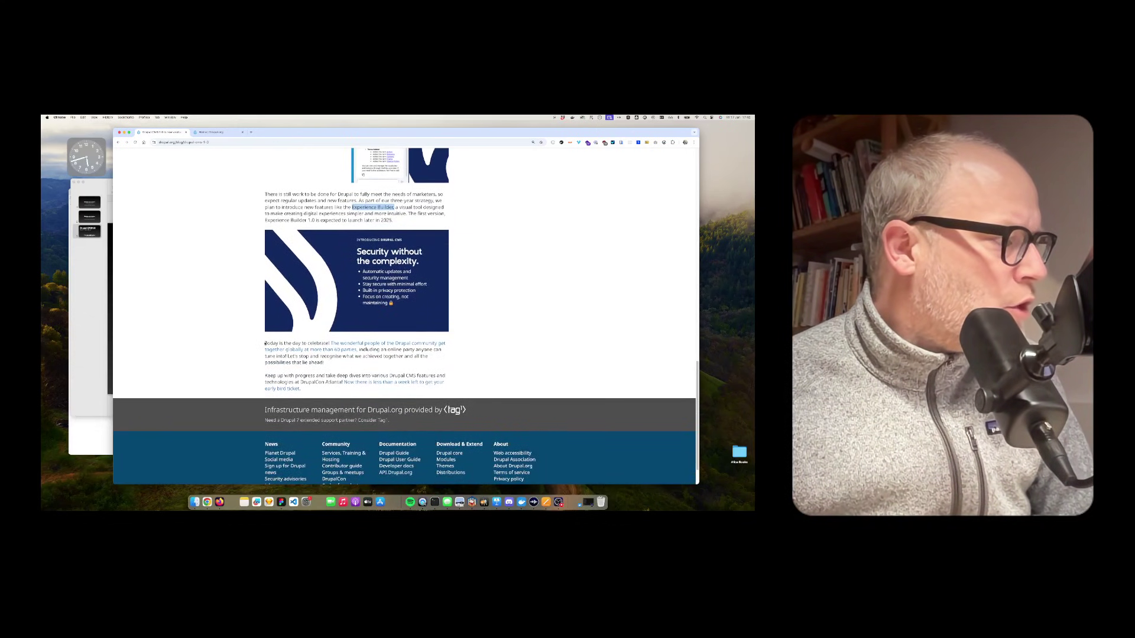
shift+click(265, 344)
click(329, 343)
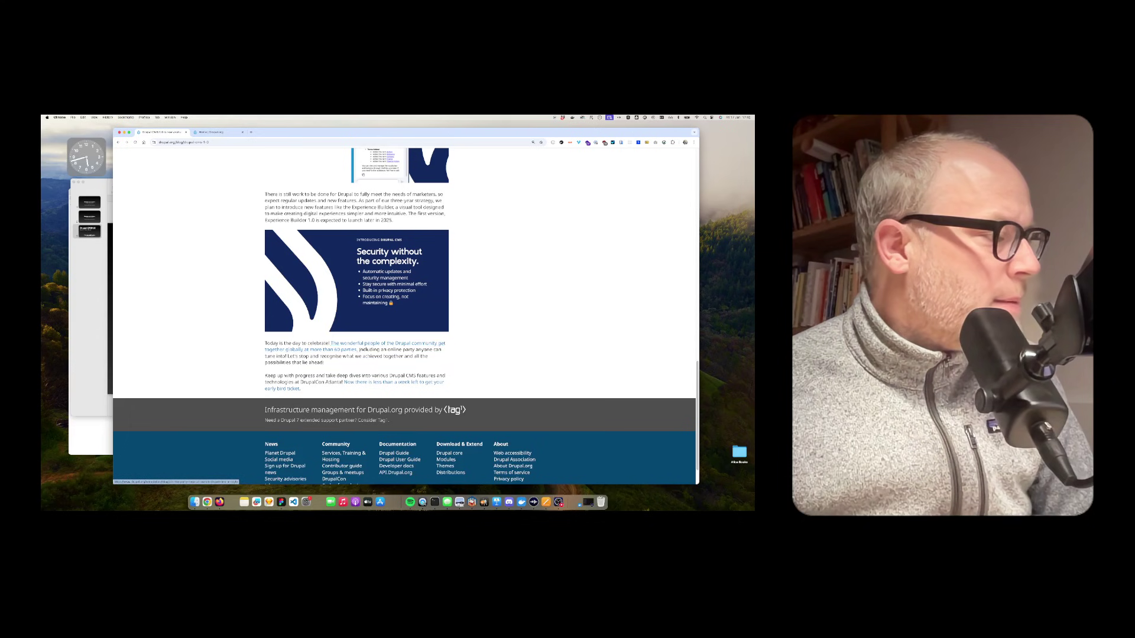
drag(357, 350, 395, 363)
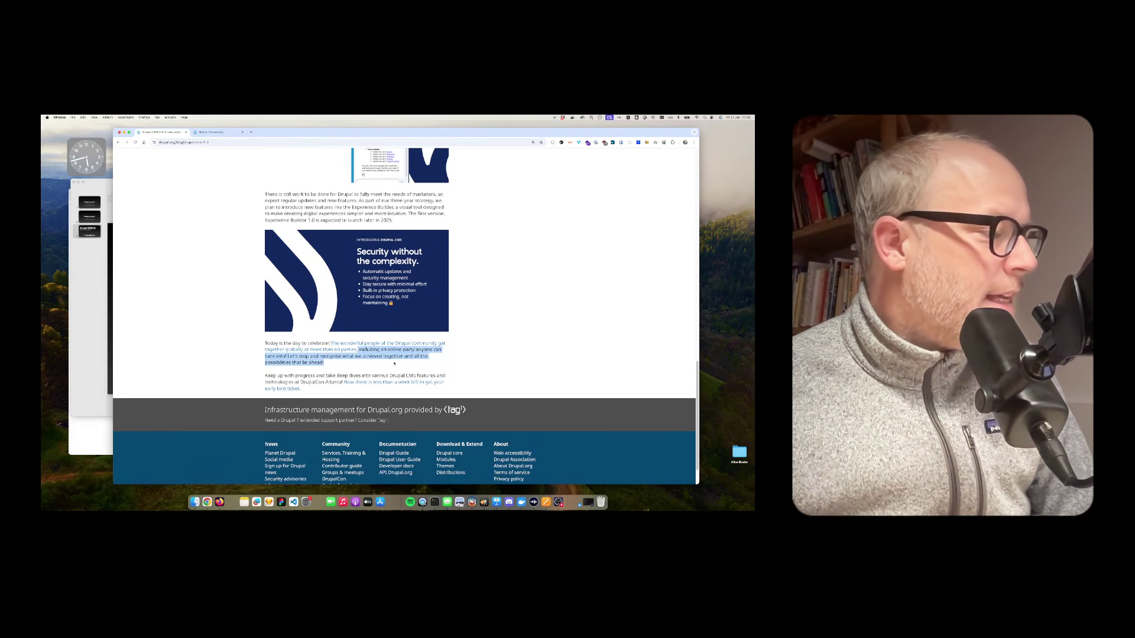
click(394, 364)
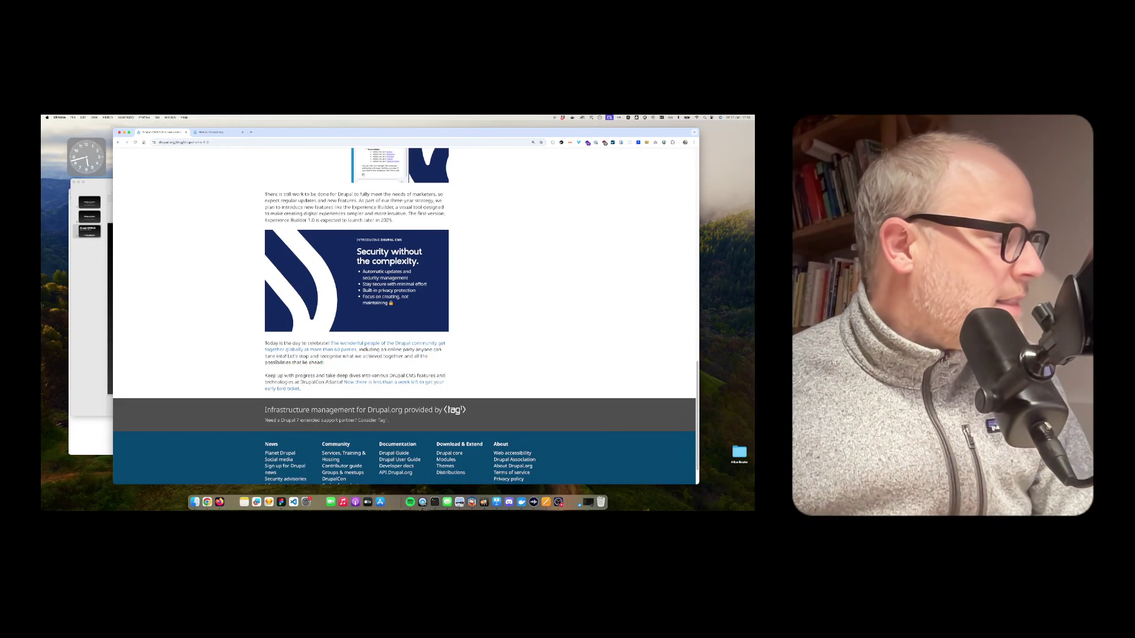
scroll(305, 277, up, 20)
drag(264, 308, 348, 309)
scroll(349, 309, down, 15)
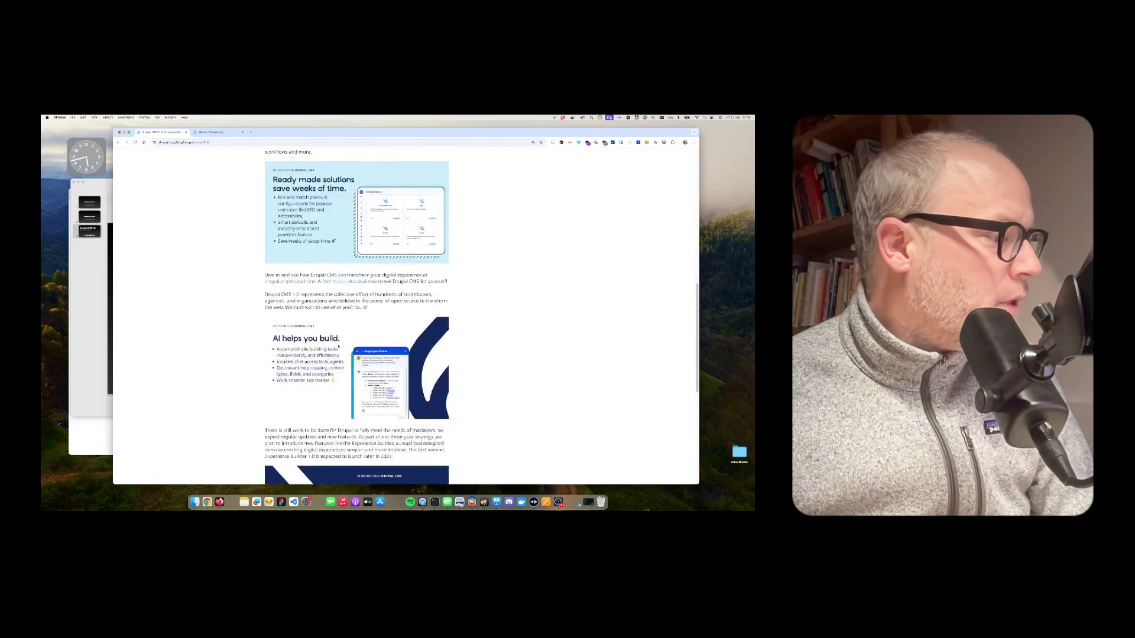
scroll(339, 347, up, 8)
scroll(338, 347, down, 1)
Step: Follow the drupal.org/drupal-cms link, then 'Start building with Drupal CMS' to the trial page
click(290, 409)
scroll(308, 277, down, 1)
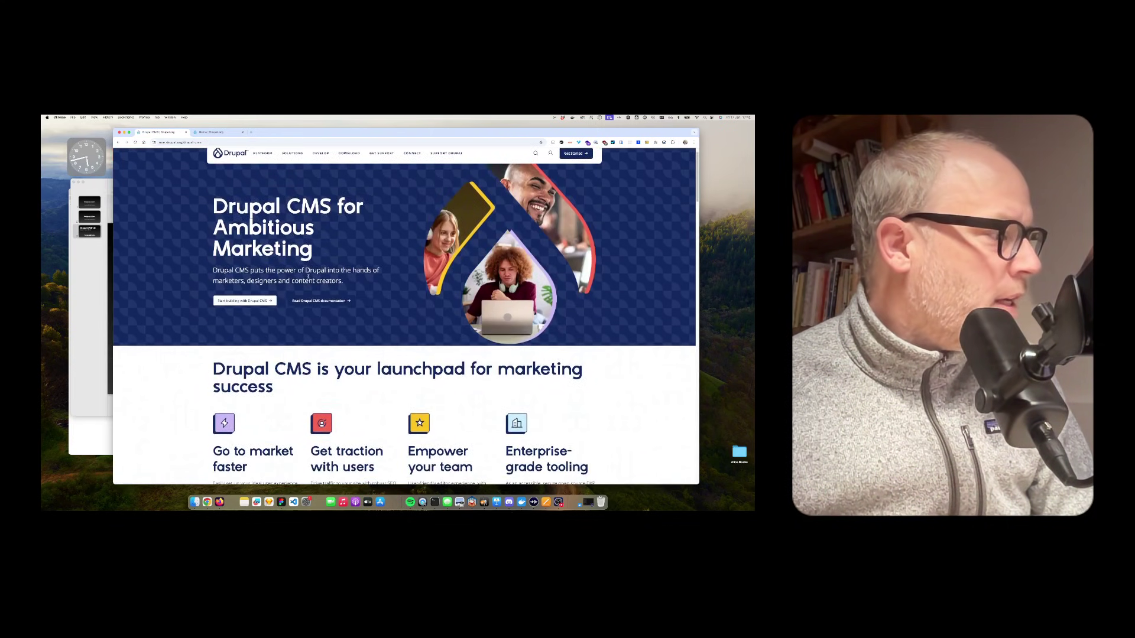
click(251, 307)
Step: Read through the Try Drupal CMS hosting options, including Acquia, Platform.sh and self-hosting
scroll(299, 309, down, 6)
scroll(298, 309, down, 2)
scroll(298, 309, up, 10)
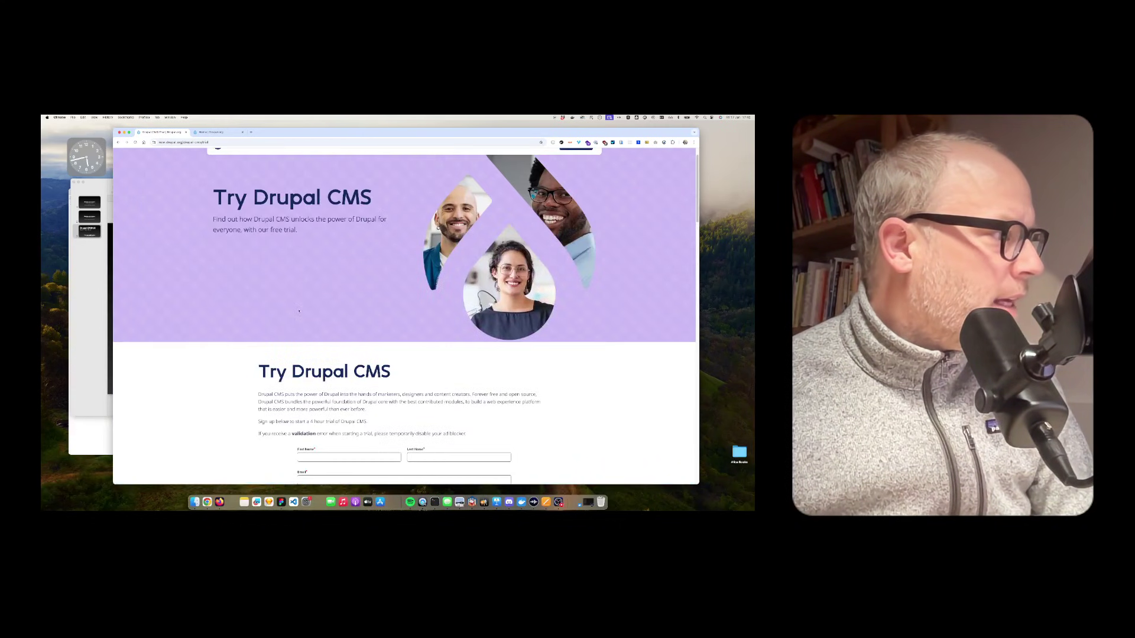
scroll(299, 311, down, 2)
scroll(299, 311, down, 3)
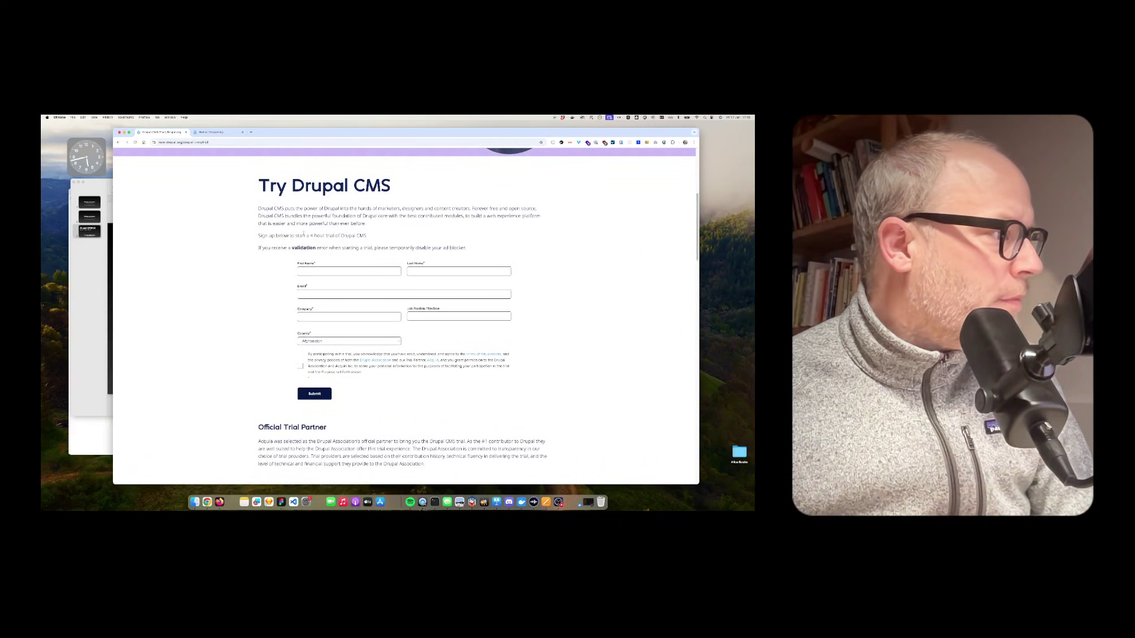
drag(278, 248, 469, 250)
scroll(355, 335, down, 10)
scroll(355, 335, up, 1)
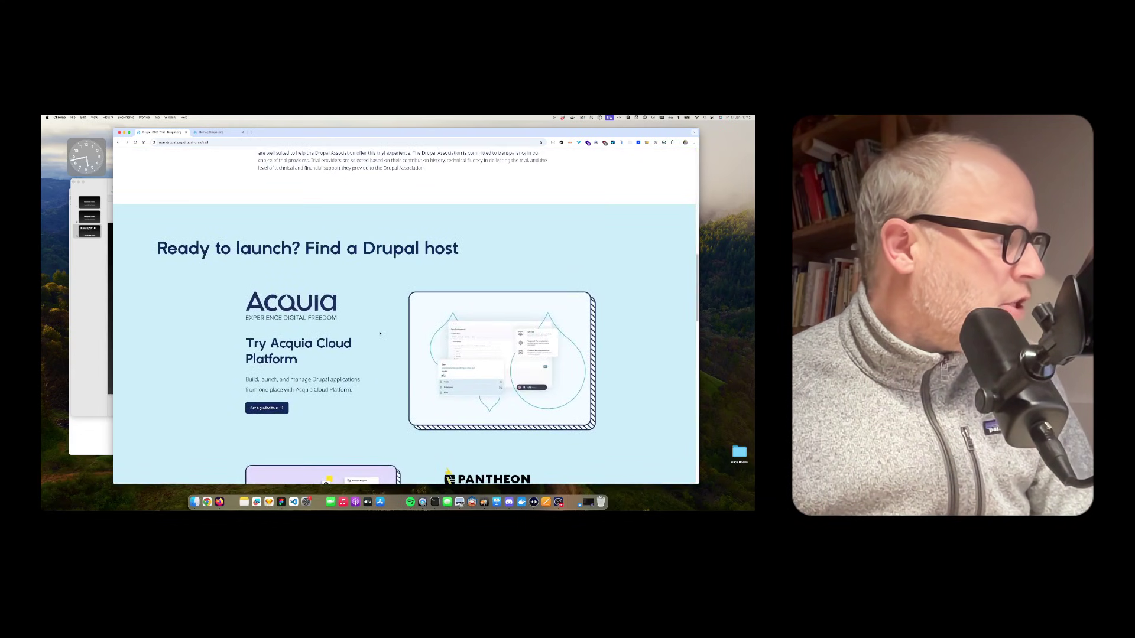
scroll(356, 335, down, 3)
scroll(355, 335, down, 8)
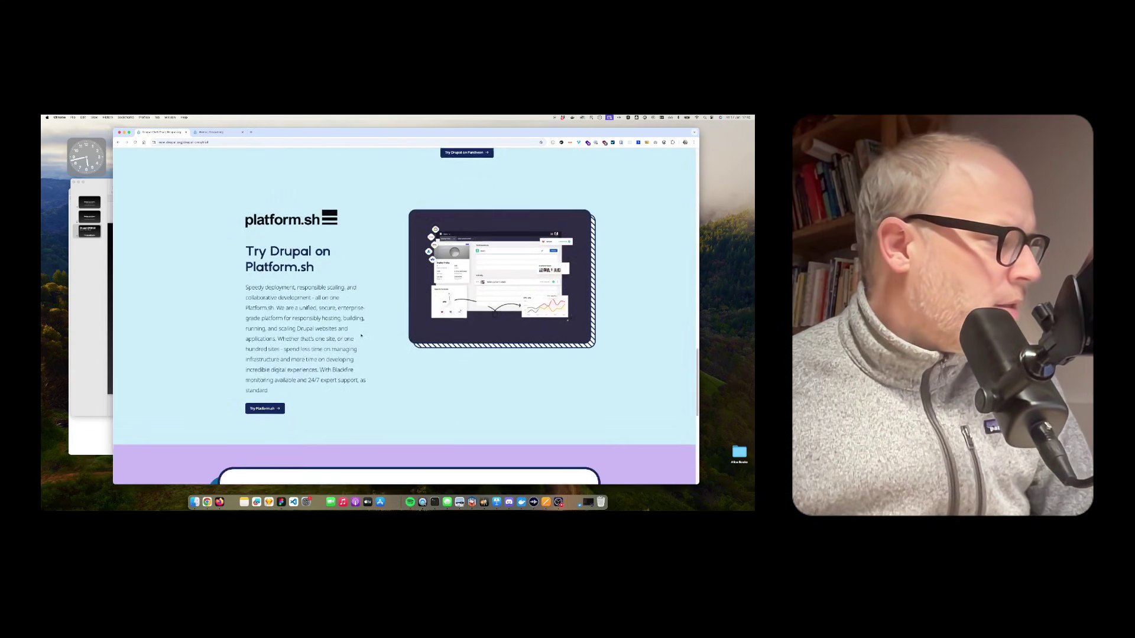
scroll(361, 336, down, 3)
key(Home)
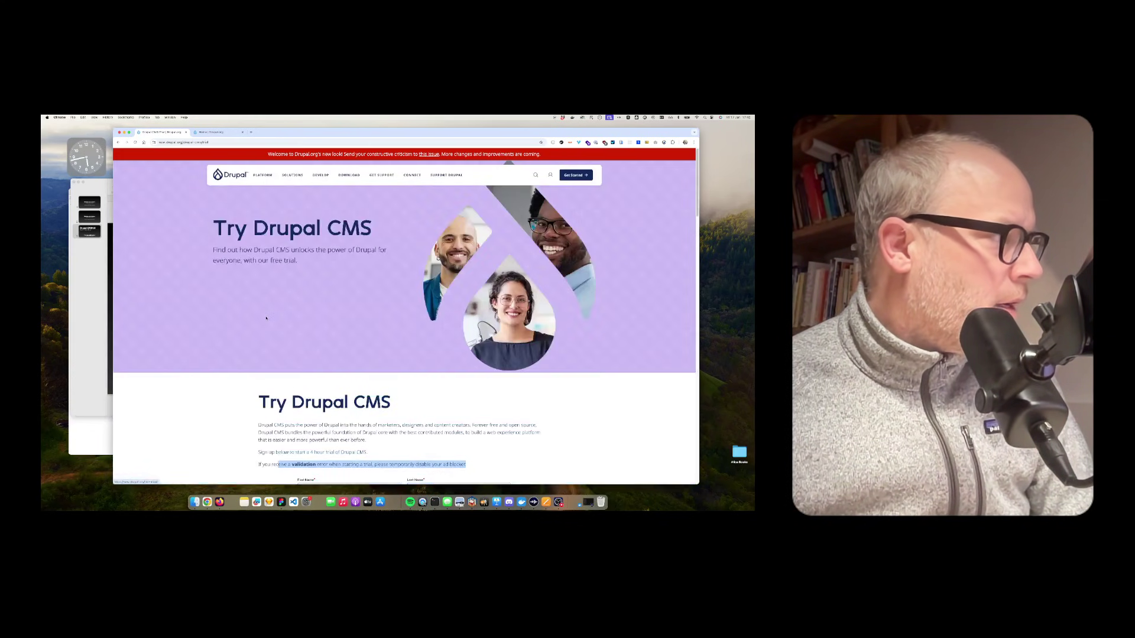
scroll(235, 289, down, 15)
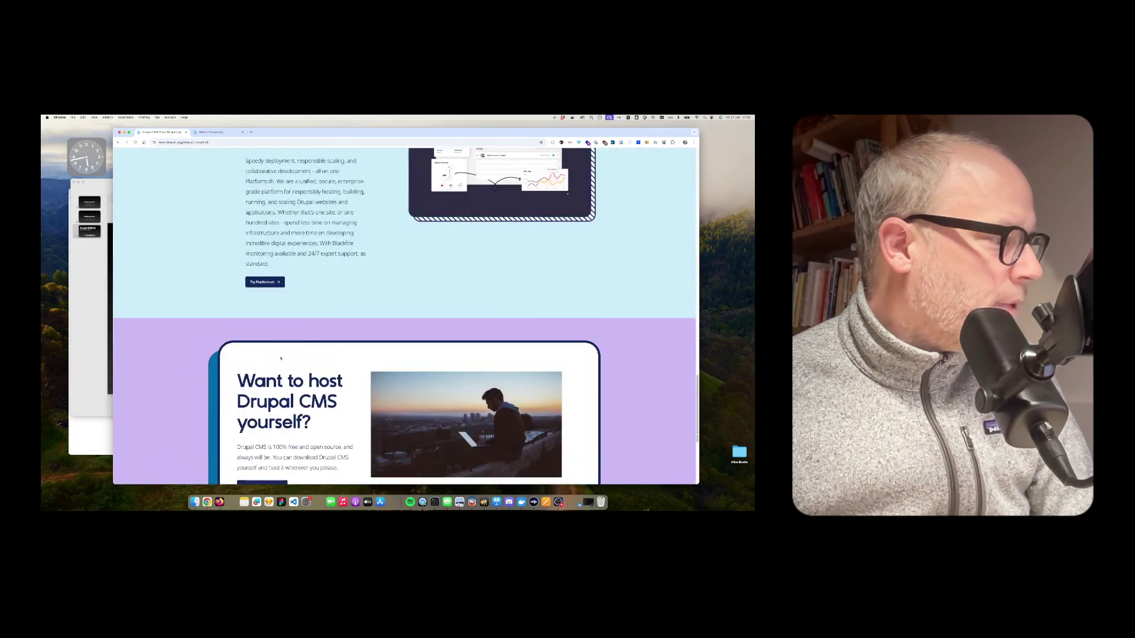
Step: Open the Download Drupal CMS page and compare the Drupal Core and Drupal CMS instructions
click(263, 285)
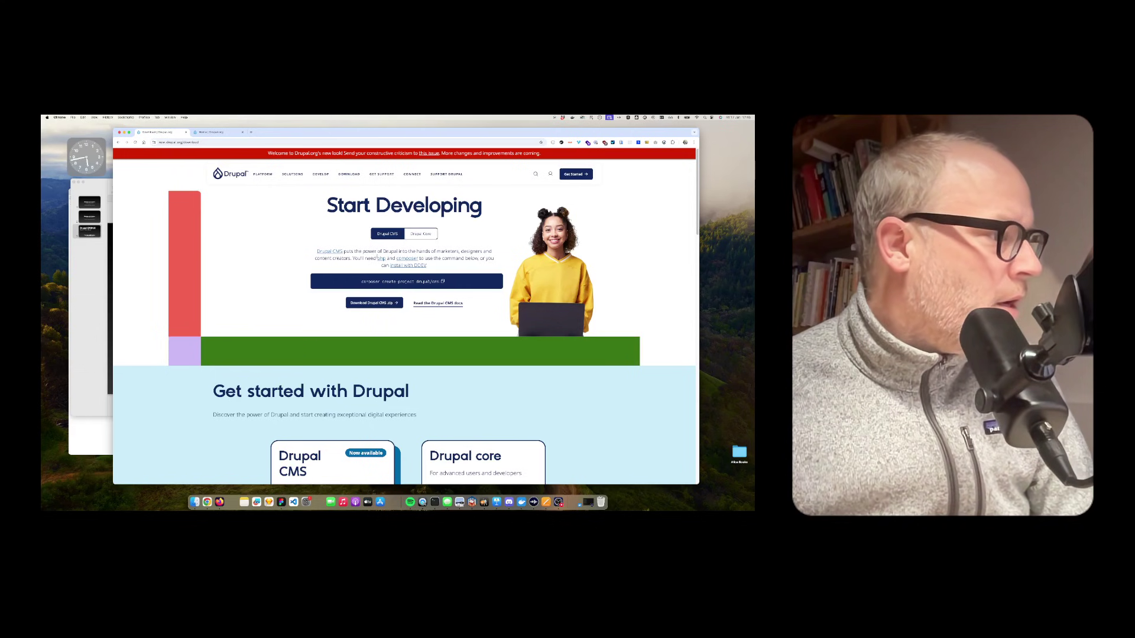
click(421, 235)
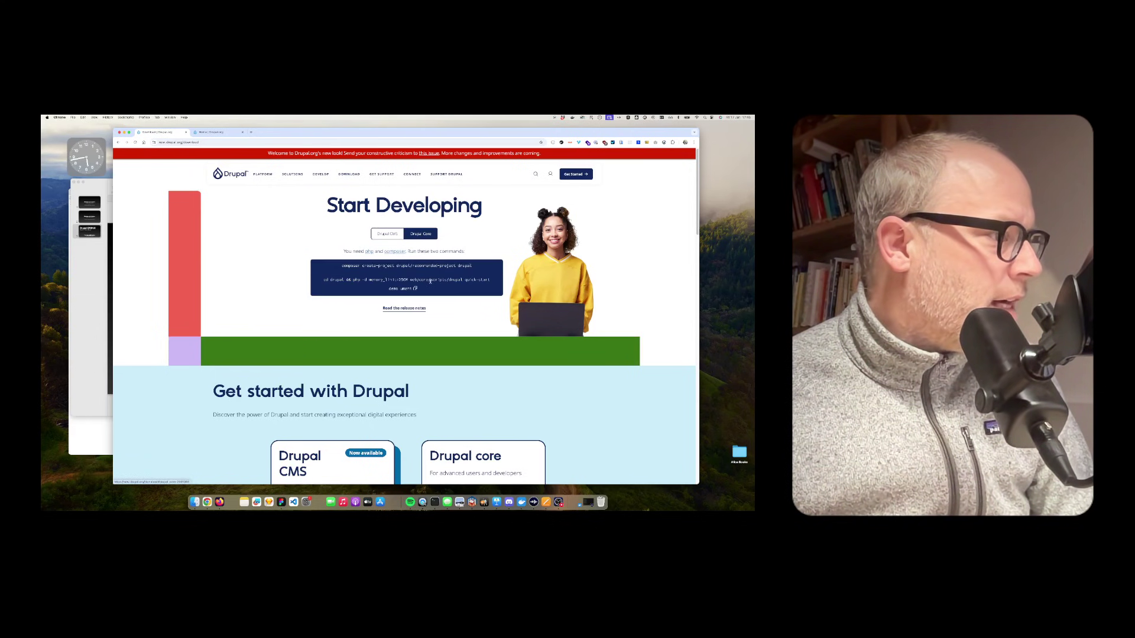
click(388, 235)
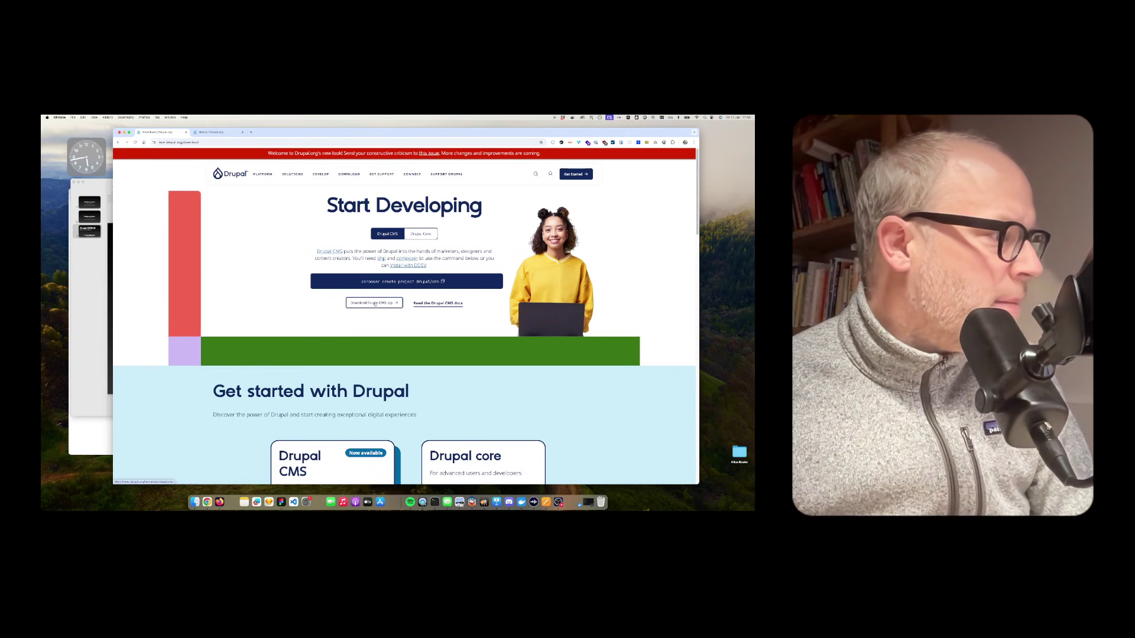
Step: Select the Drupal CMS composer create-project command, then bring Terminal forward
drag(362, 282, 439, 283)
click(361, 283)
drag(360, 283, 438, 282)
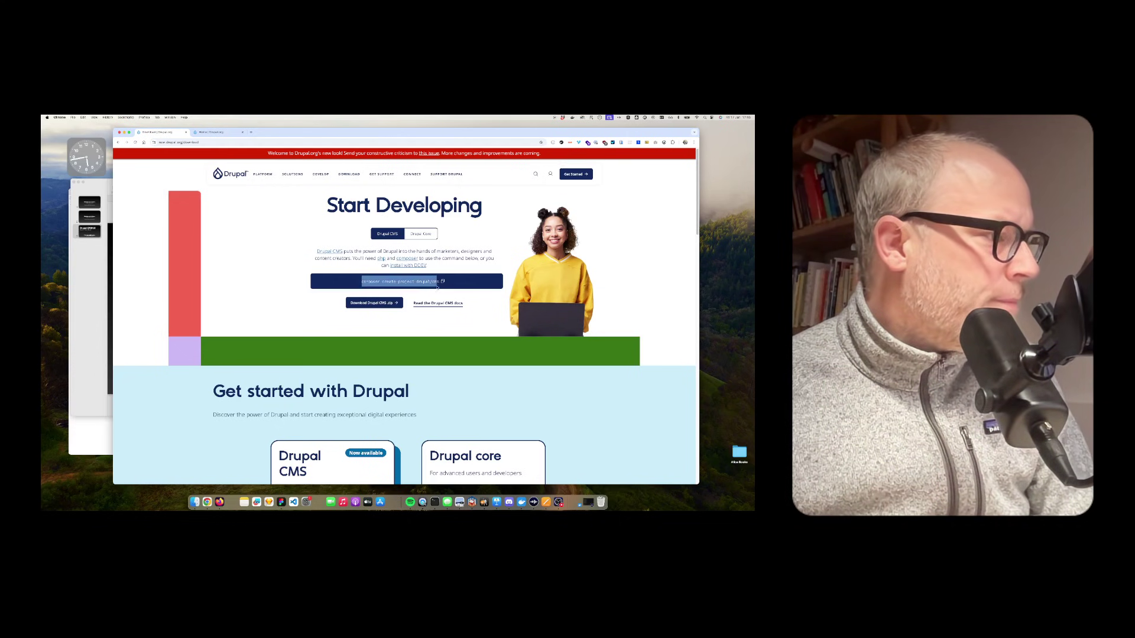
click(408, 292)
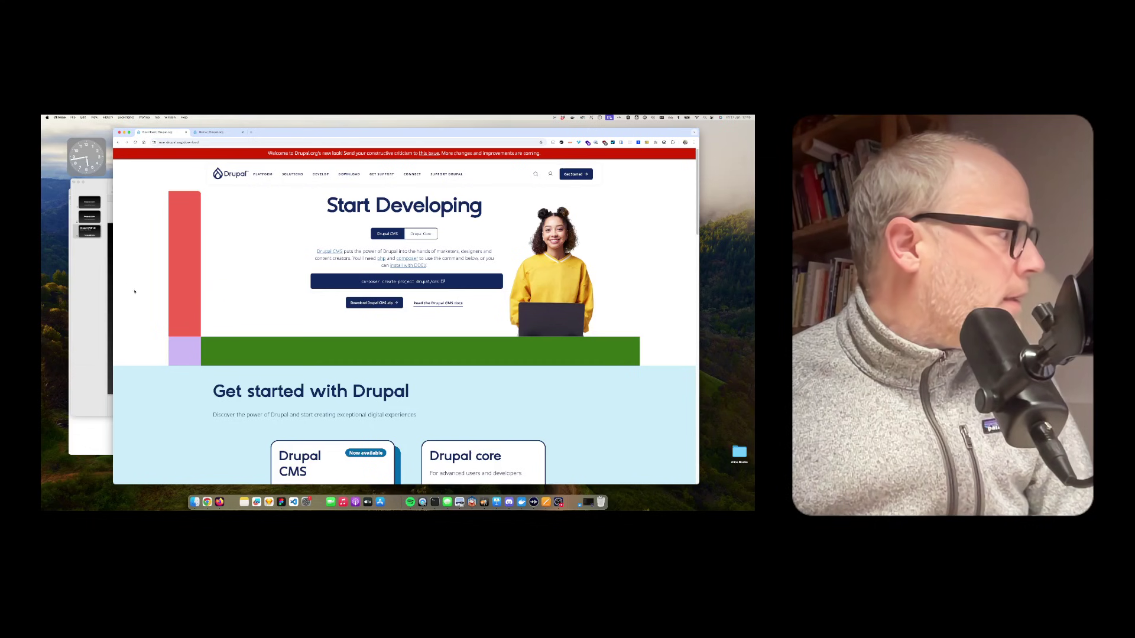
click(435, 503)
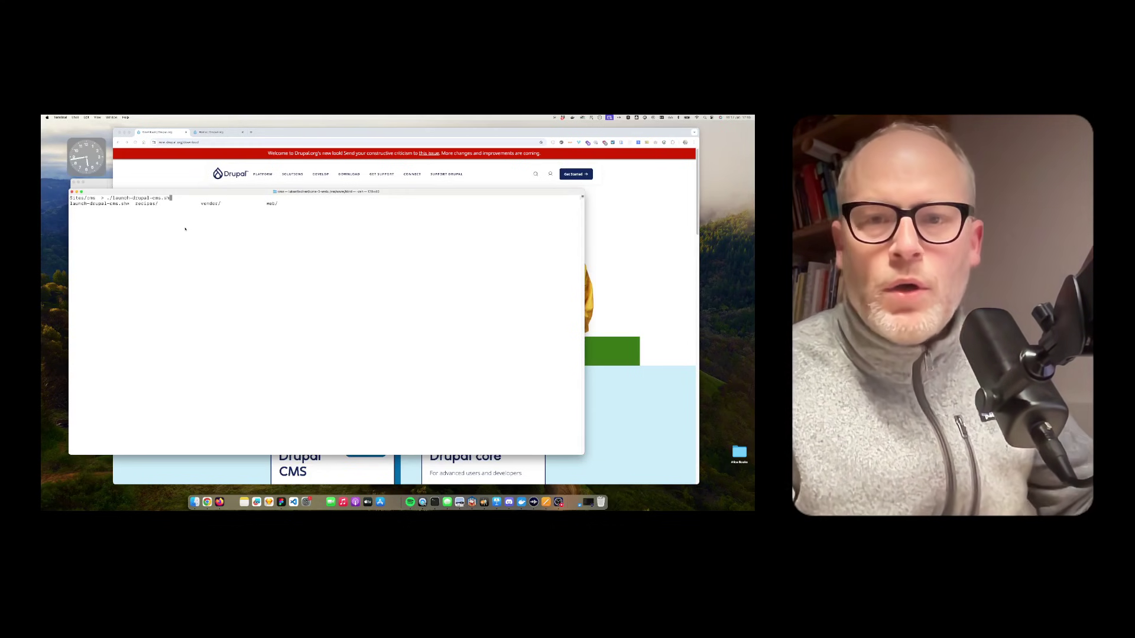
Step: Run ./launch-drupal-cms.sh to start the DDEV site, then run ddev launch
key(Return)
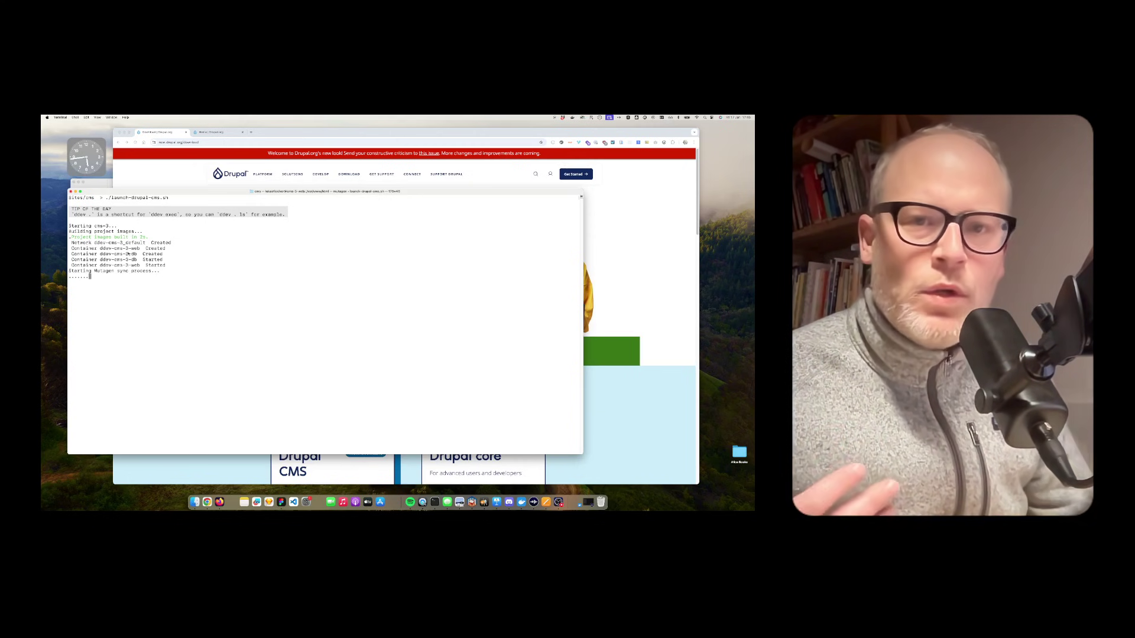
key(Up)
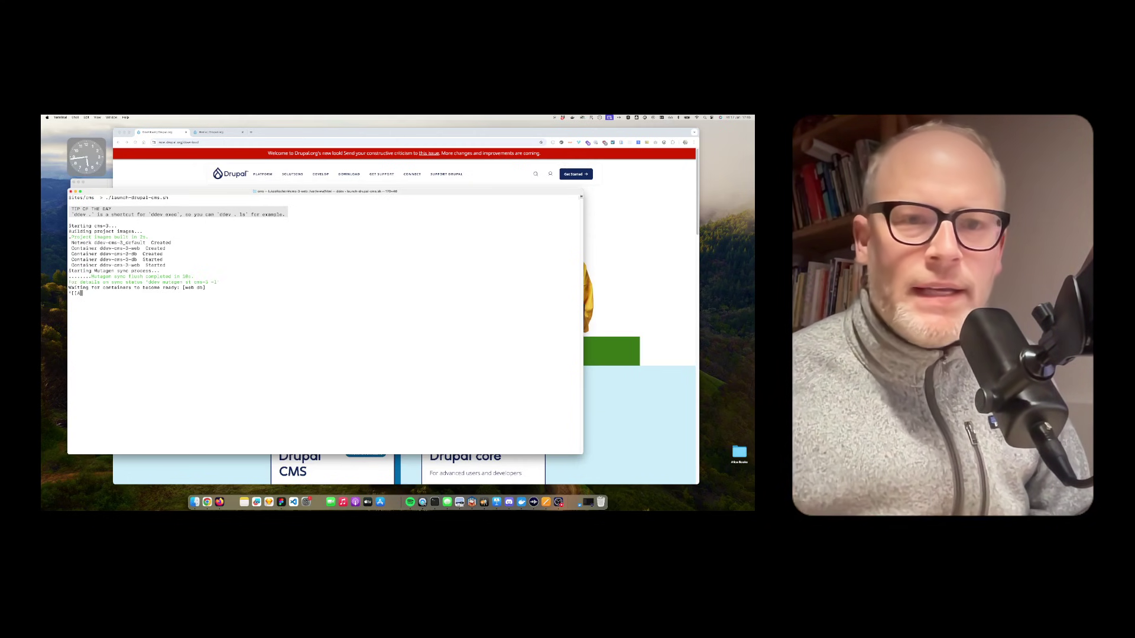
text(ddev launch)
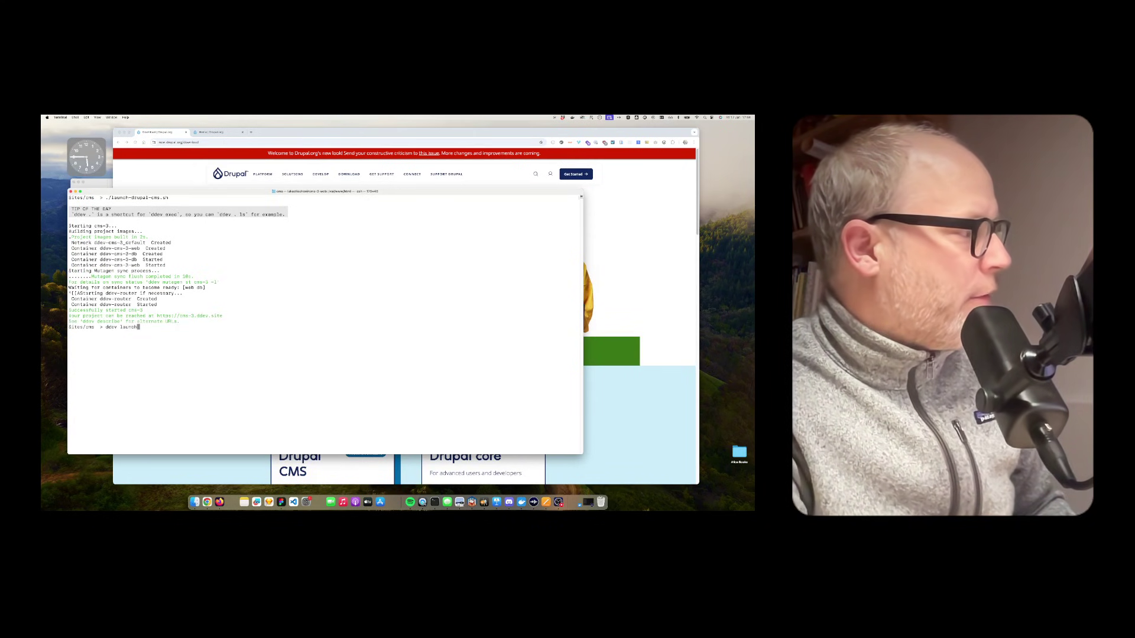
drag(223, 317, 156, 317)
key(Return)
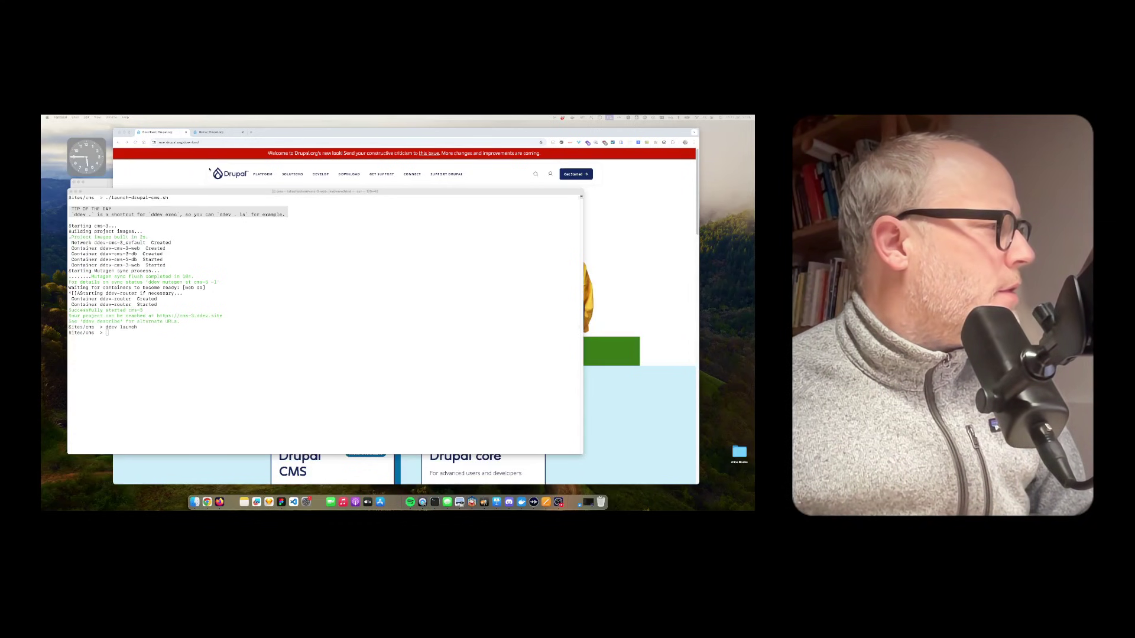
click(161, 133)
click(213, 131)
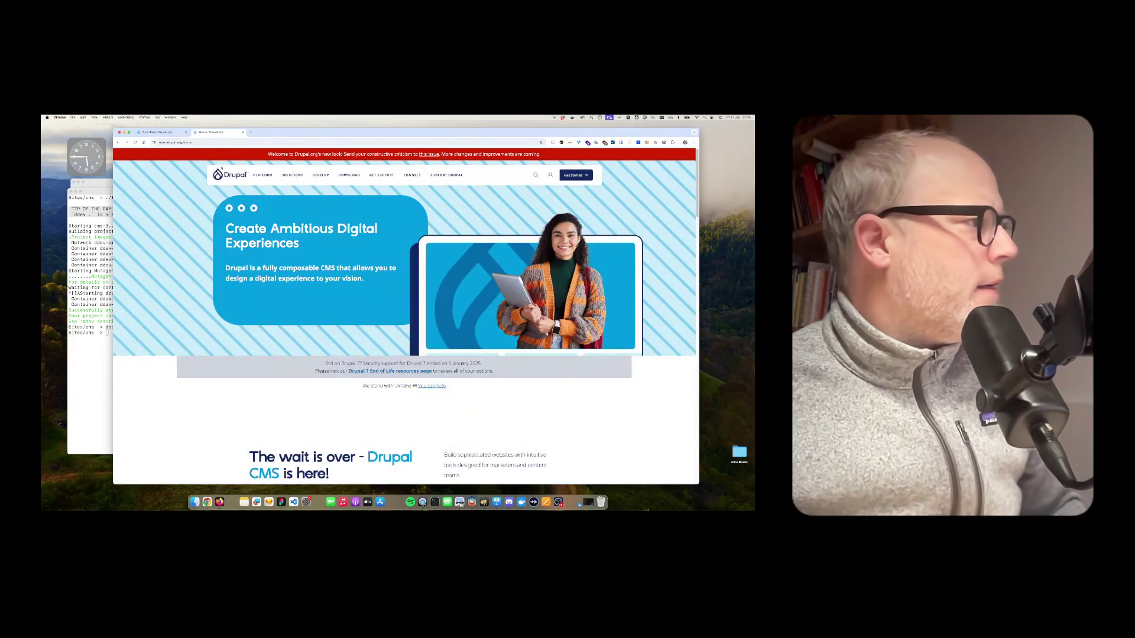
click(107, 308)
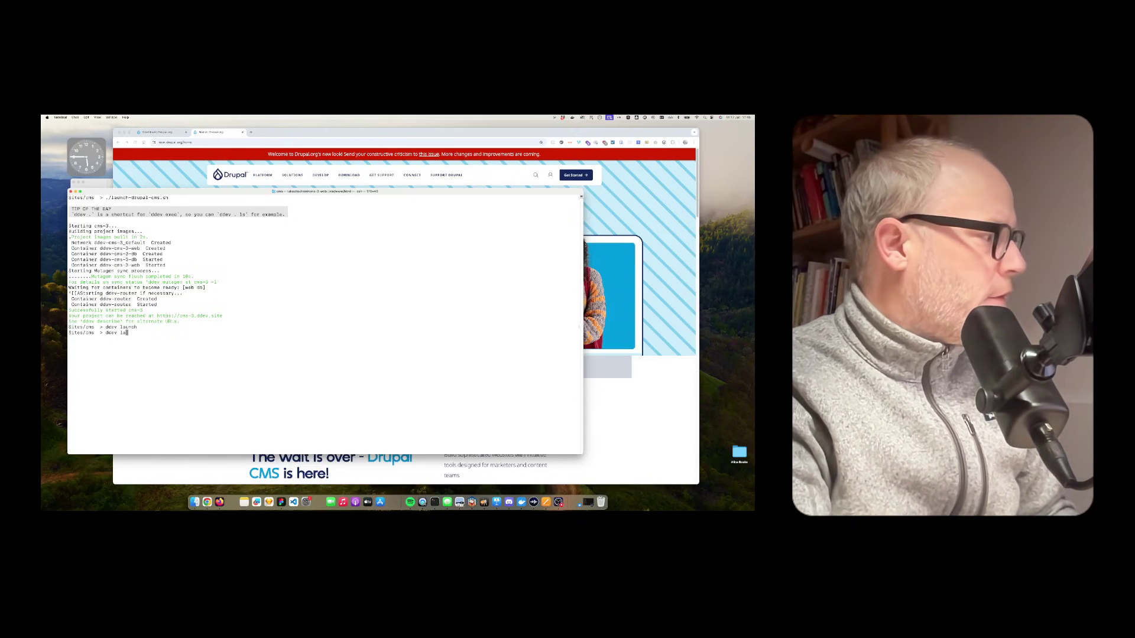
drag(200, 316, 157, 316)
key(super+c)
click(262, 142)
click(251, 132)
key(super+v)
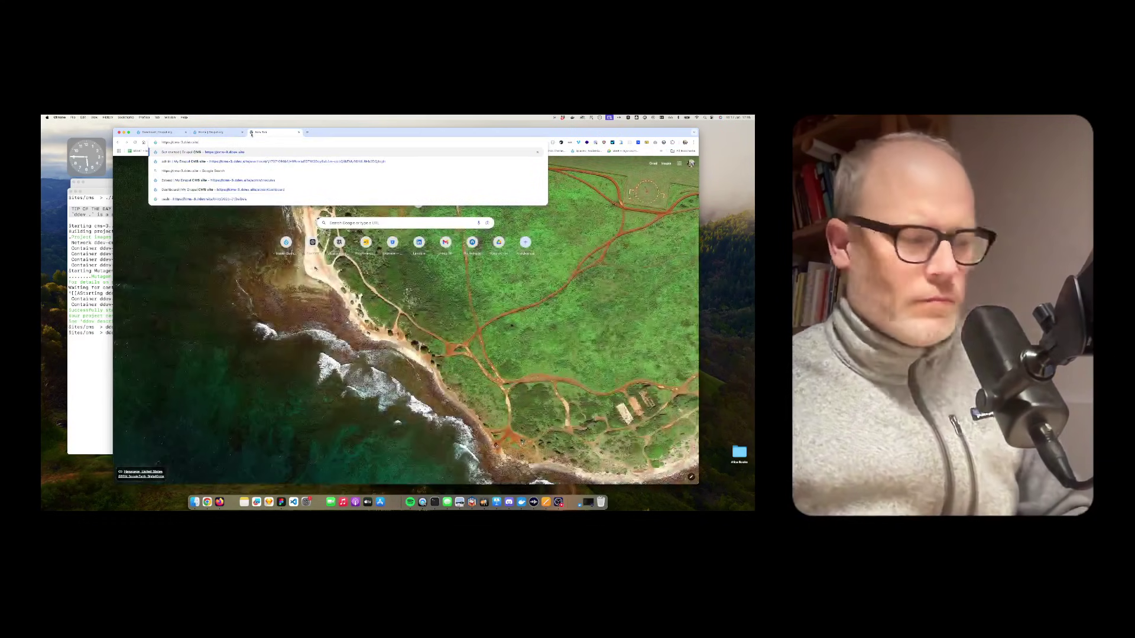
key(Return)
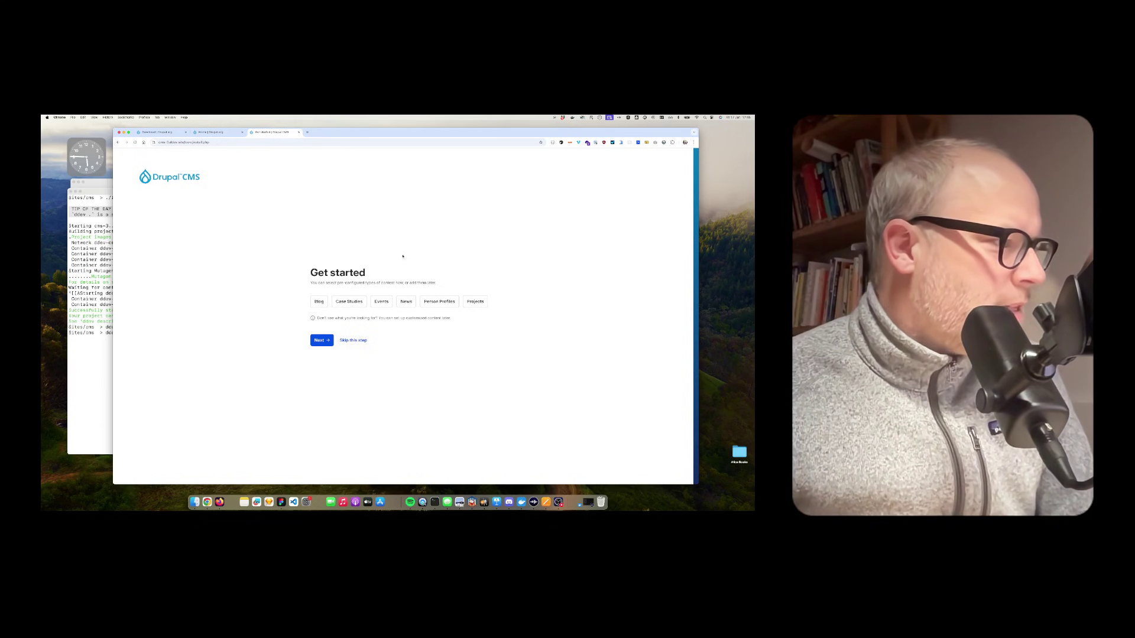
Step: Pick Blog on the Get started page and move past the site-name step to Create your account
drag(312, 273, 360, 274)
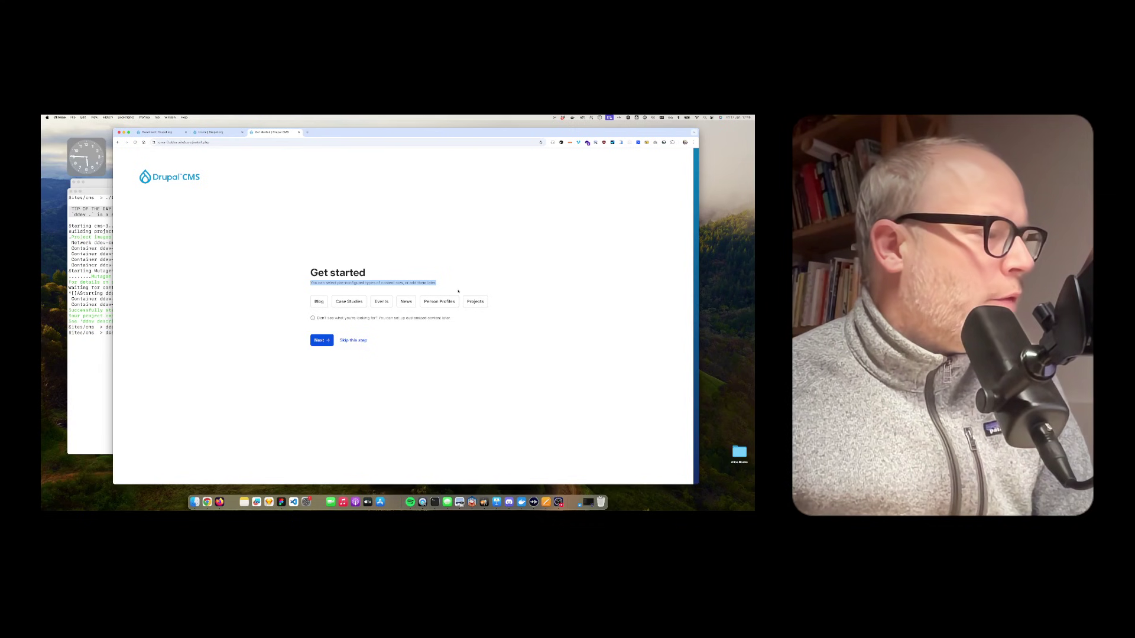
click(451, 288)
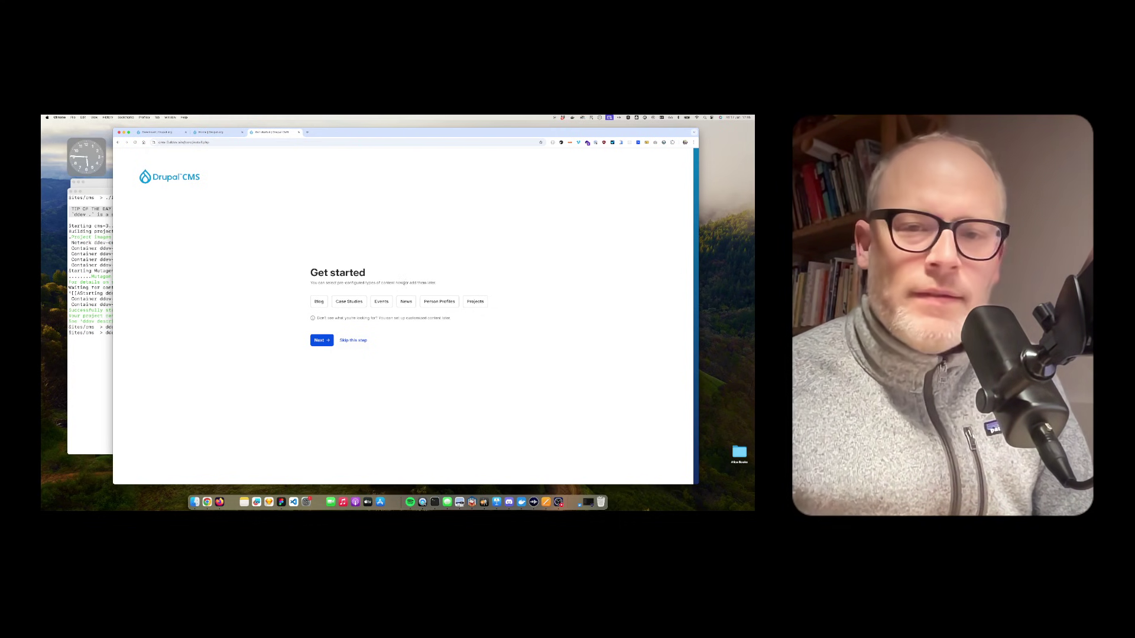
click(319, 302)
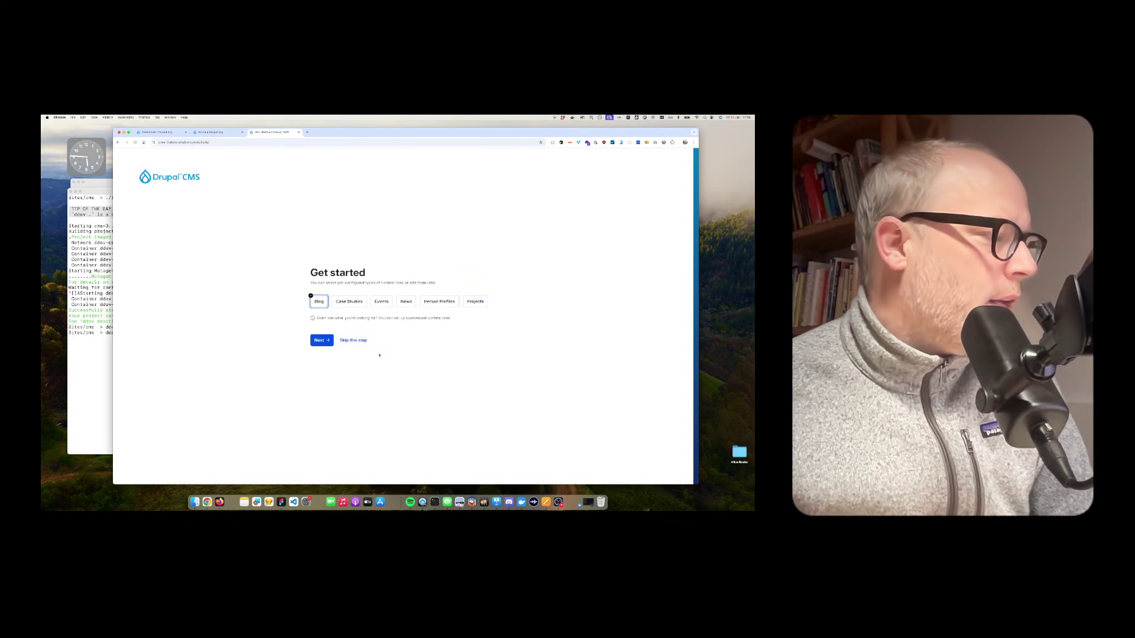
click(322, 342)
click(324, 328)
Step: Enter the admin account's e-mail address and password, then submit to finish installing
click(309, 297)
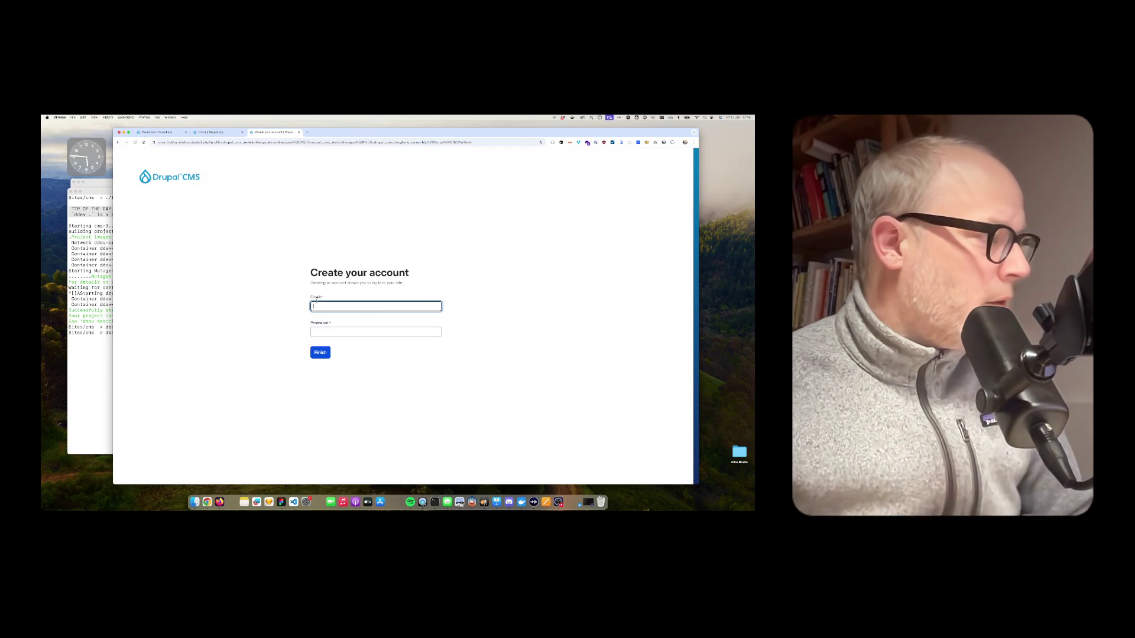
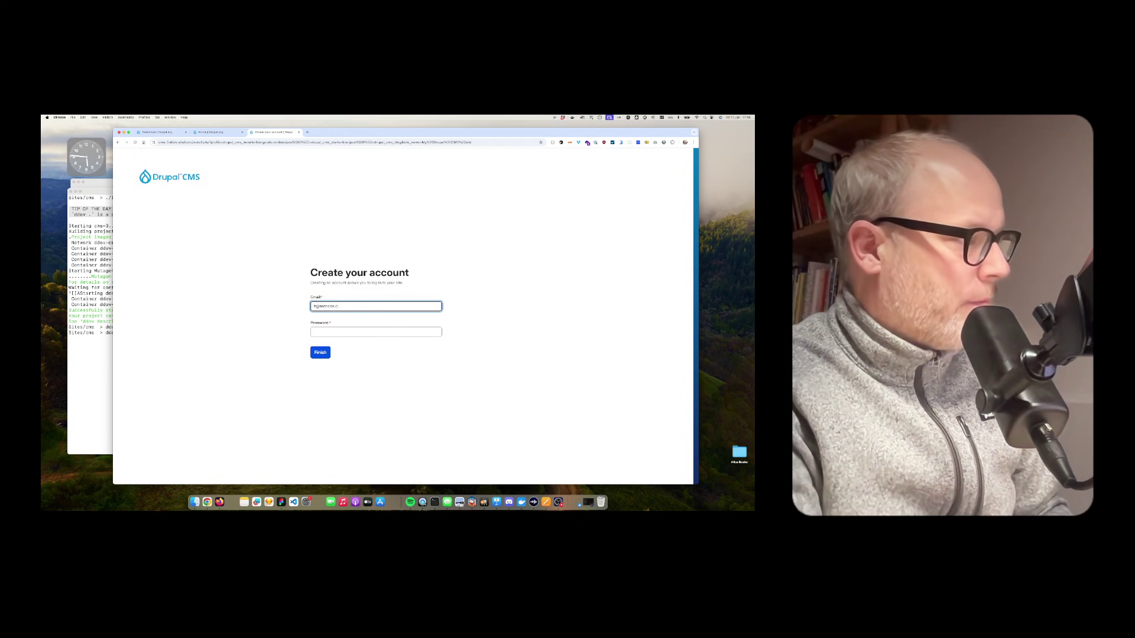
key(Tab)
text(p)
key(Tab)
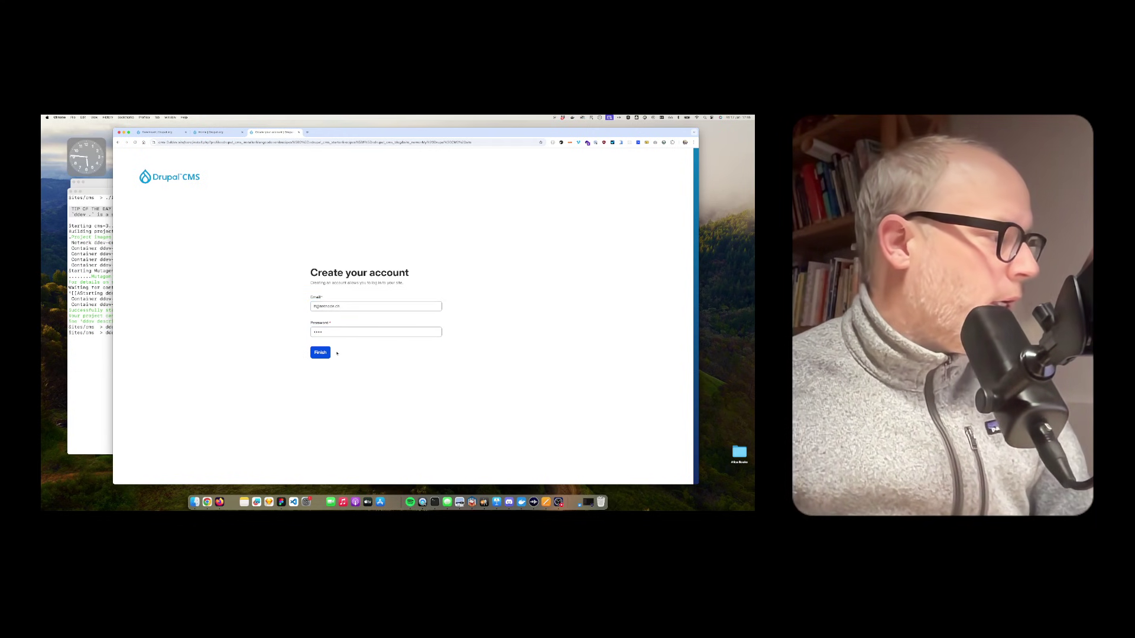
key(Return)
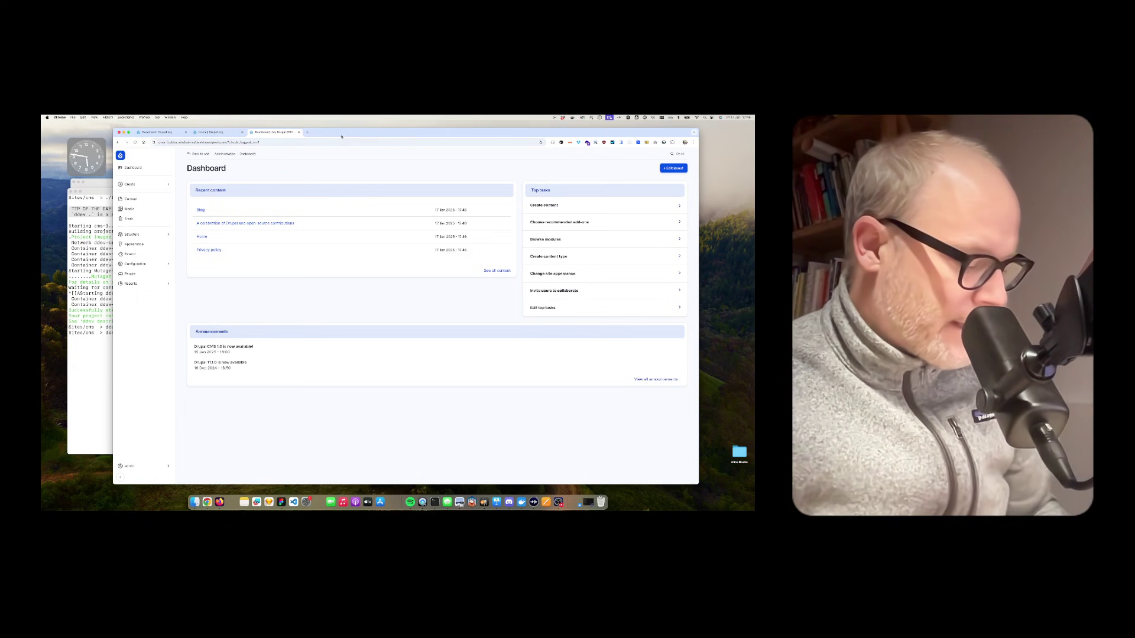
Step: Zoom in on the admin Dashboard and open Blog from Recent content
key(super+equal)
key(super+equal)
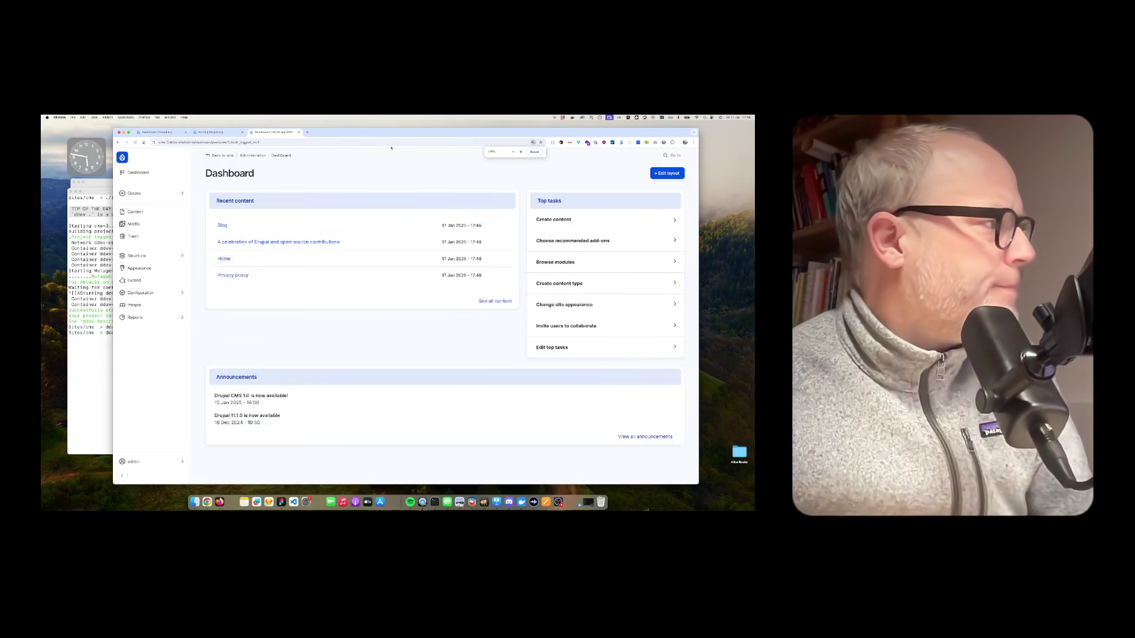
drag(204, 173, 254, 174)
click(283, 178)
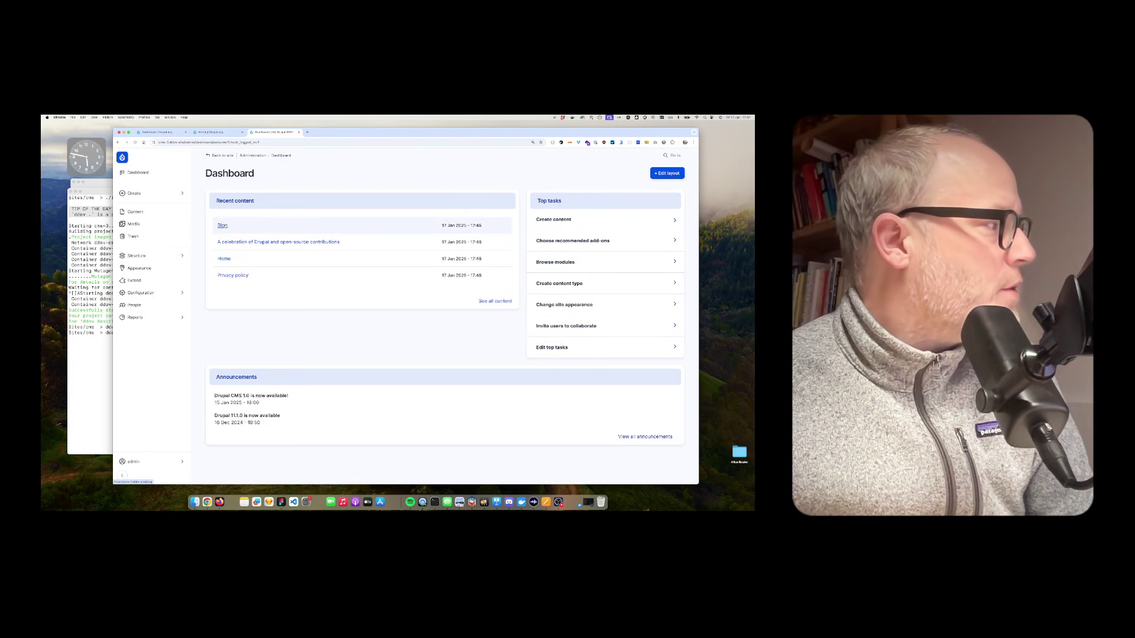
click(223, 226)
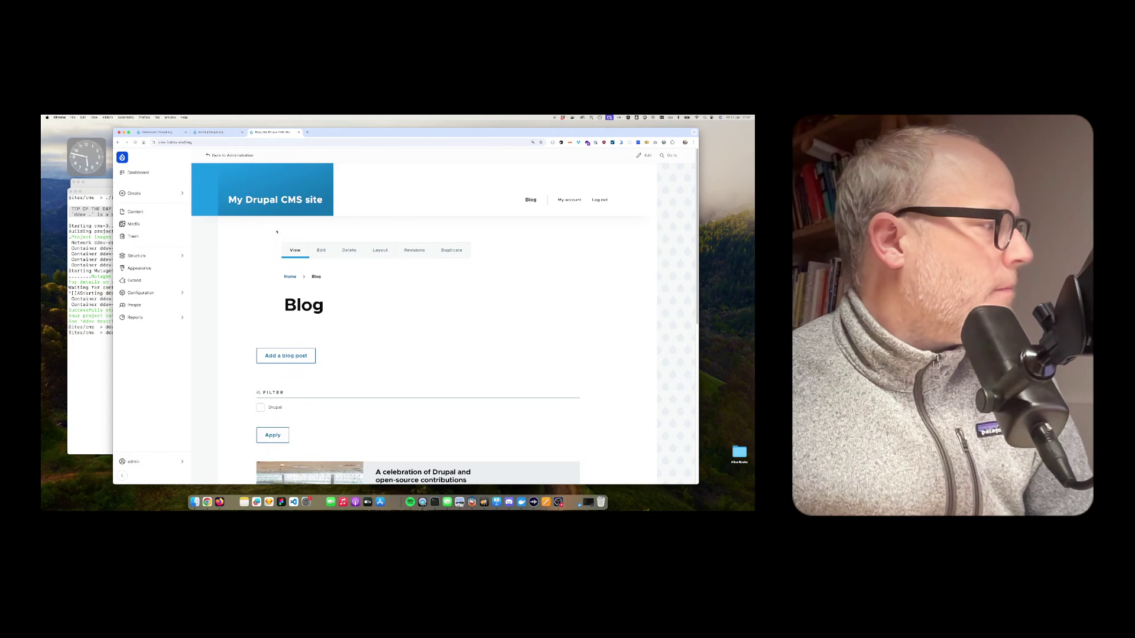
Step: Go to the home page and open the 'A celebration of Drupal and open-source contributions' post
click(275, 200)
scroll(413, 290, down, 5)
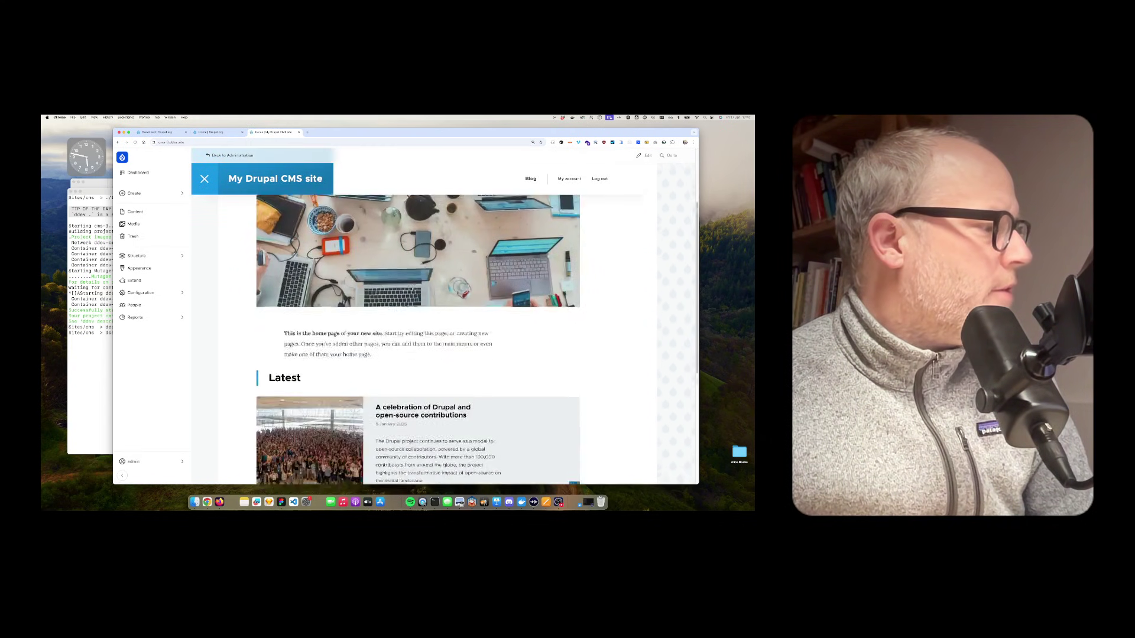
scroll(413, 290, down, 5)
scroll(413, 290, up, 10)
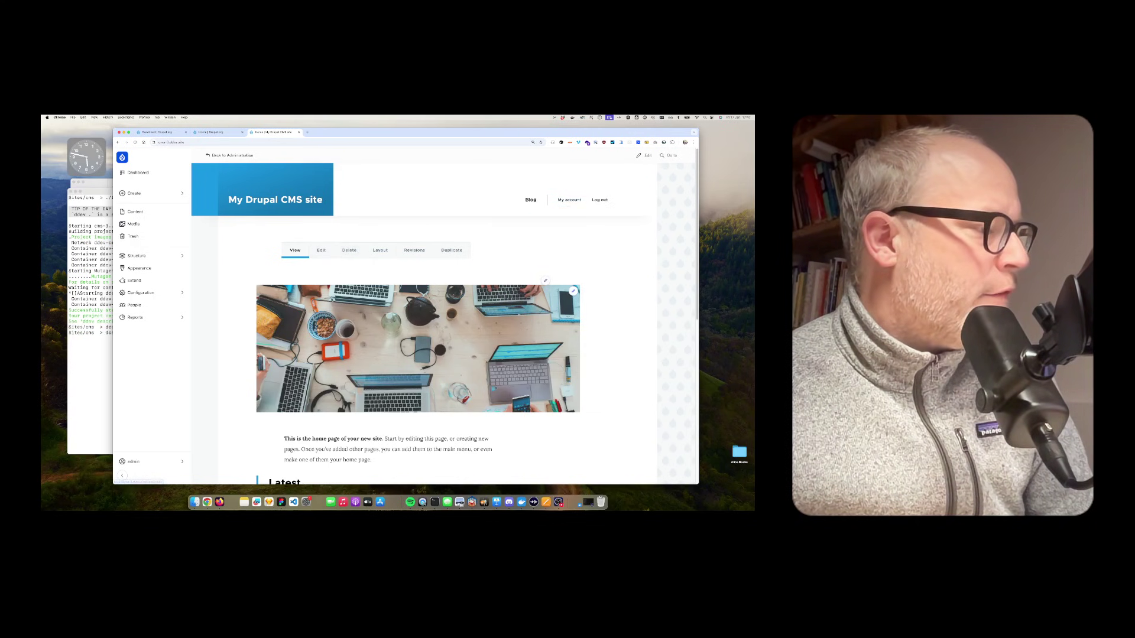
scroll(330, 303, down, 5)
click(467, 350)
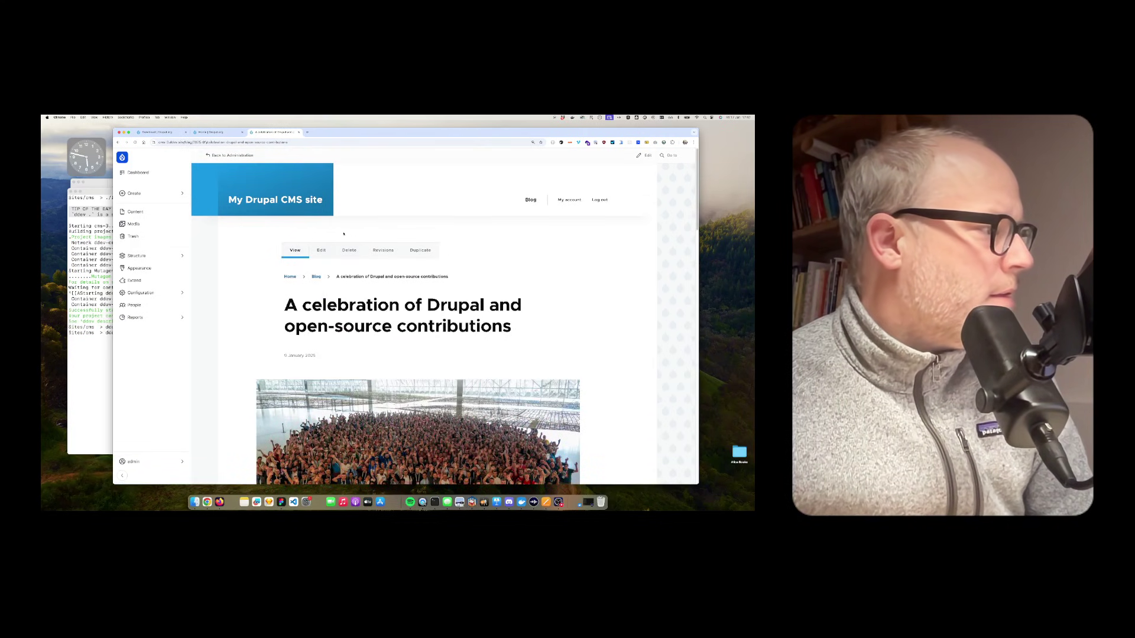
scroll(308, 253, down, 2)
scroll(308, 253, up, 2)
Step: Edit the post title to begin with 123123, save it, and dismiss the confirmation
click(321, 250)
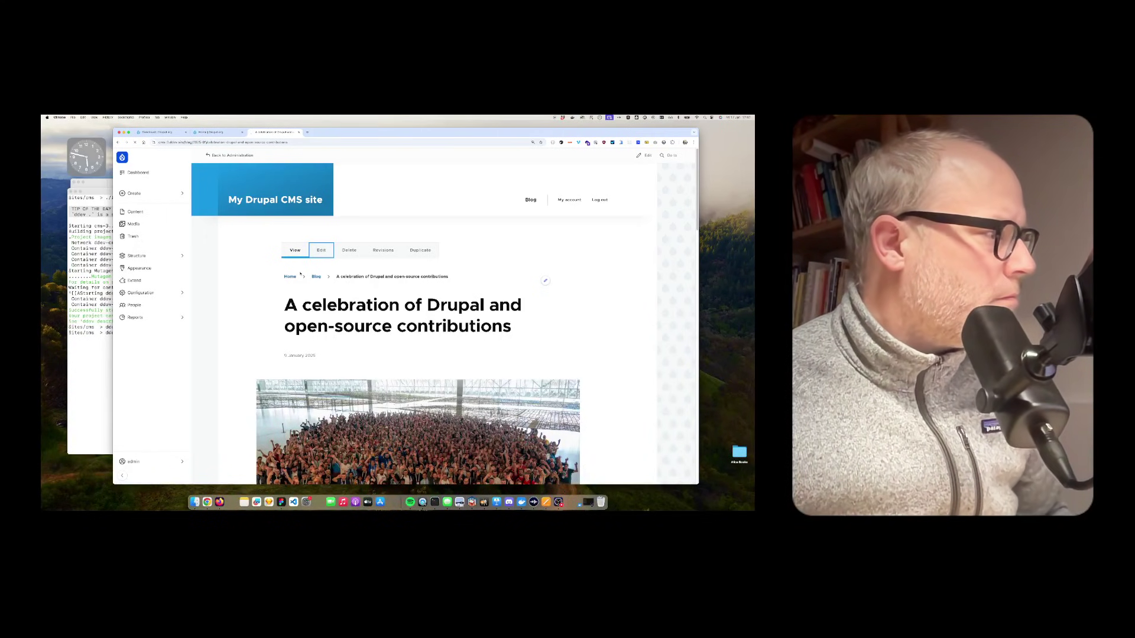
click(215, 221)
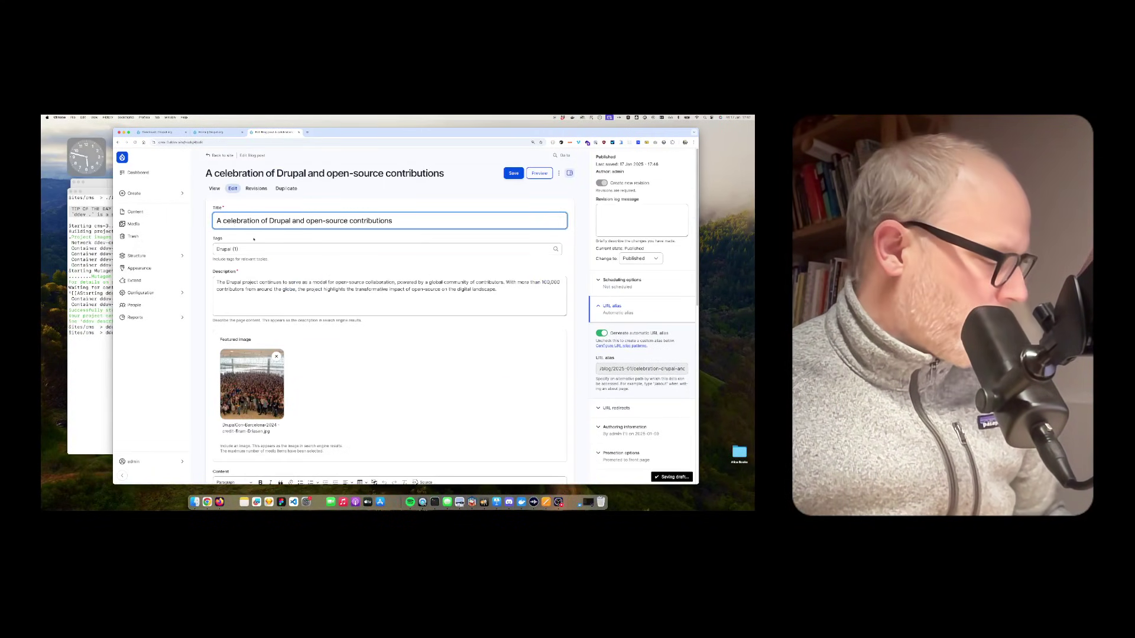
text(123123)
click(513, 174)
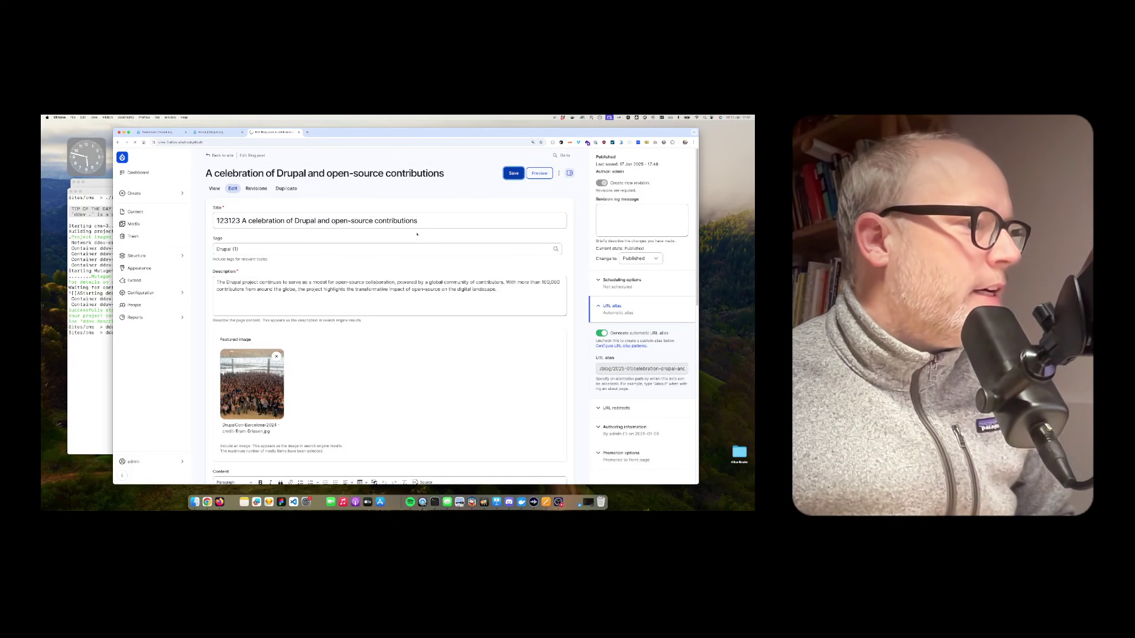
drag(281, 337, 360, 337)
click(544, 334)
click(540, 258)
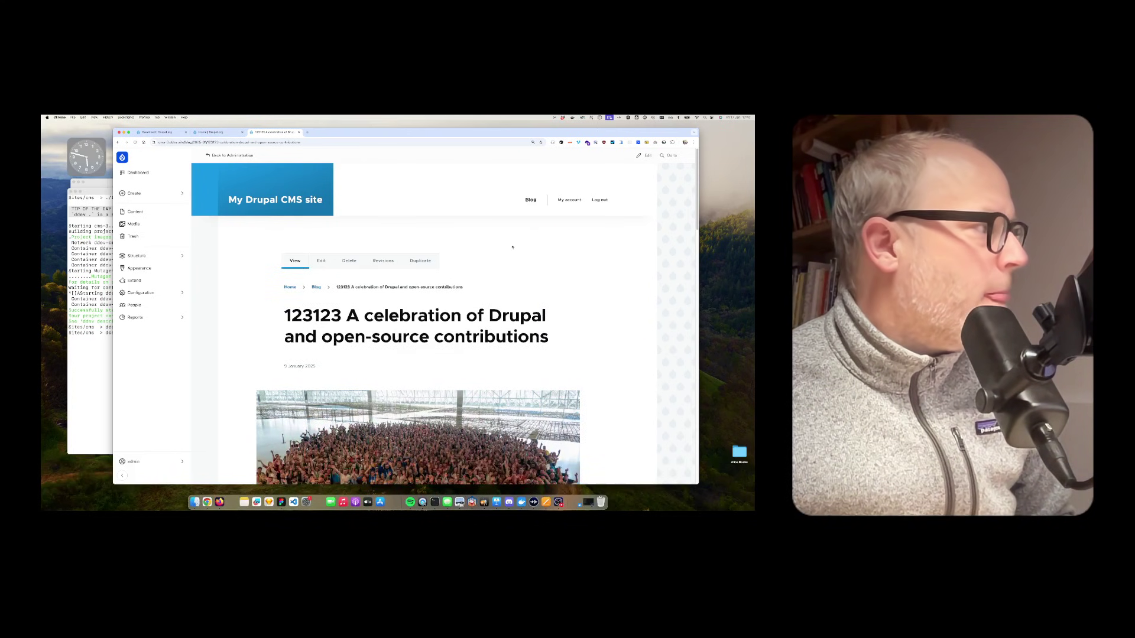
click(529, 201)
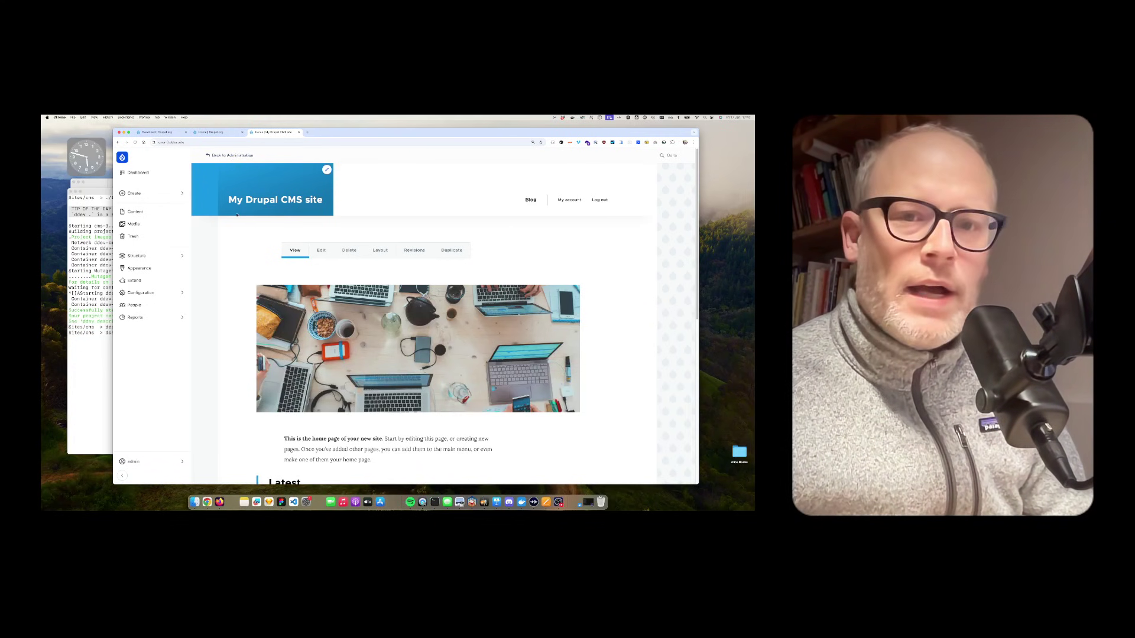
Step: Browse the recipes available under Extend's Recipes tab
click(135, 280)
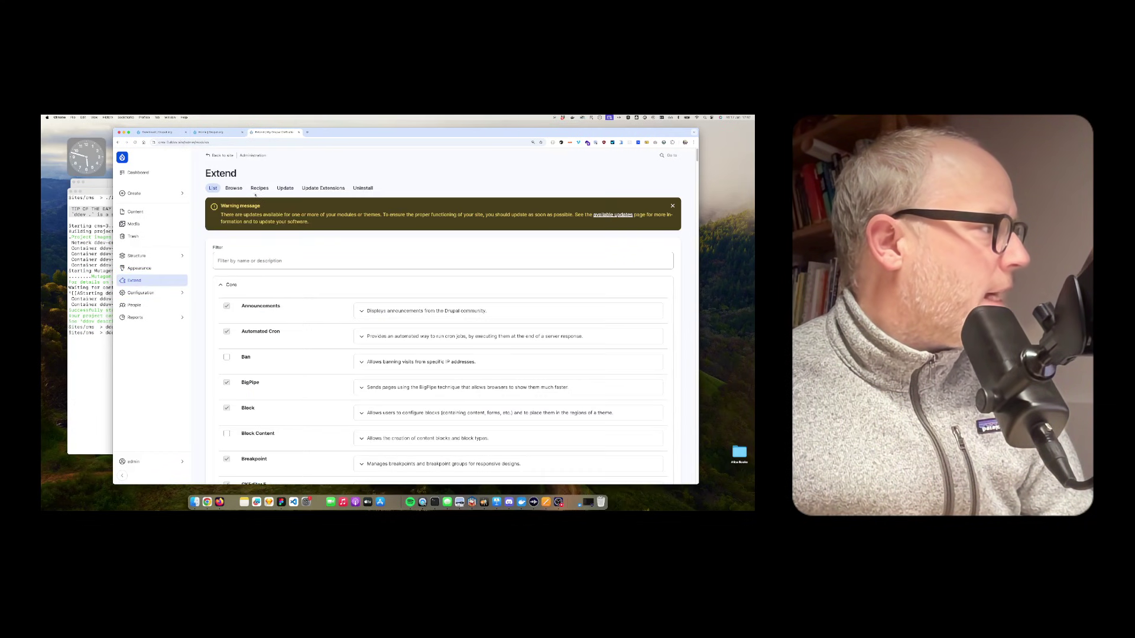
click(258, 189)
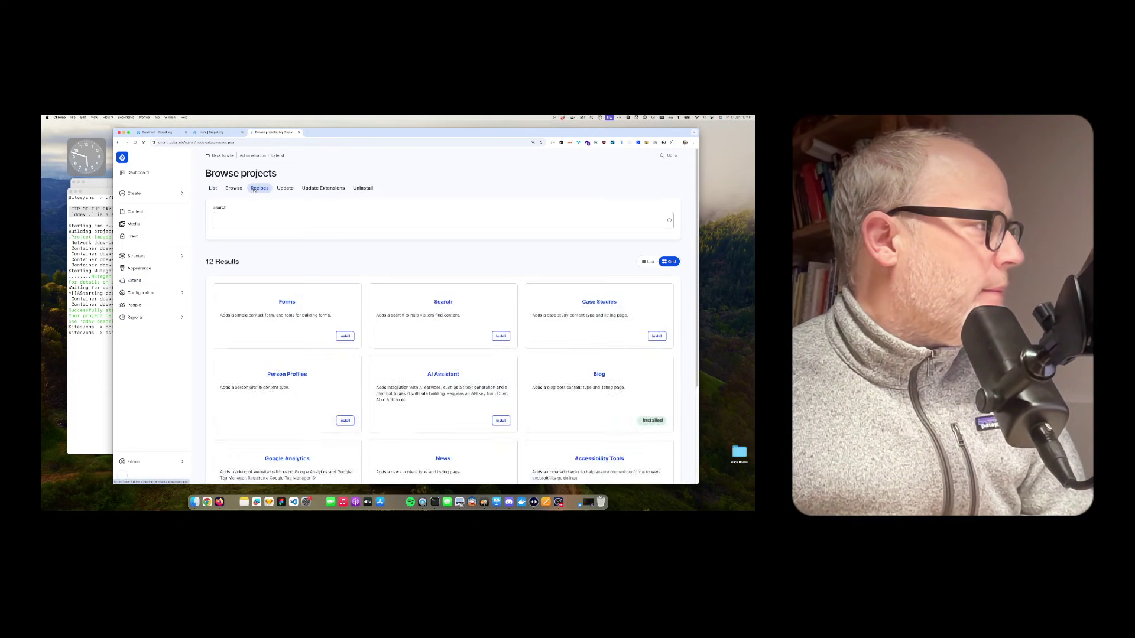
scroll(348, 265, down, 2)
scroll(348, 265, down, 3)
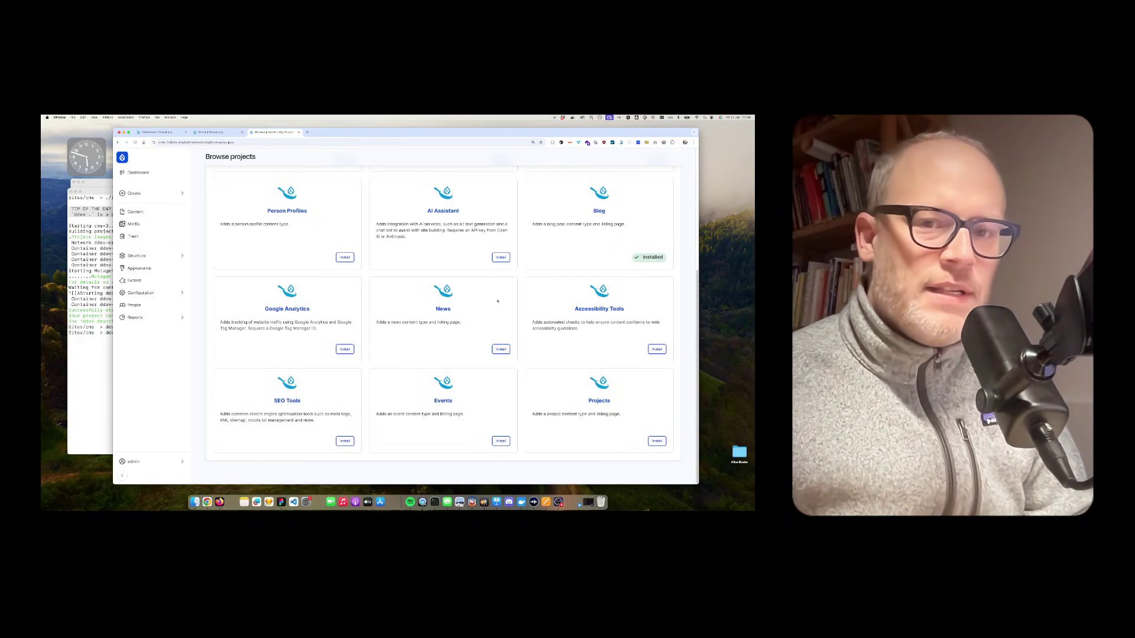
scroll(496, 347, up, 1)
scroll(495, 346, up, 3)
scroll(532, 366, down, 5)
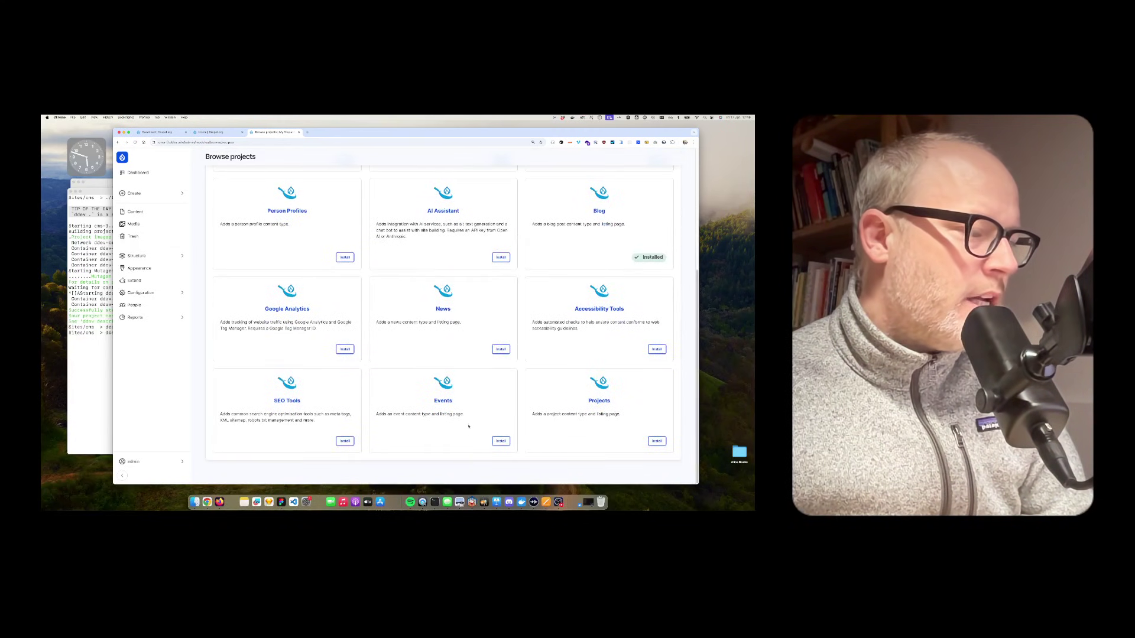
Step: Install the Events and Projects recipes and review the Projects recipe details
click(500, 441)
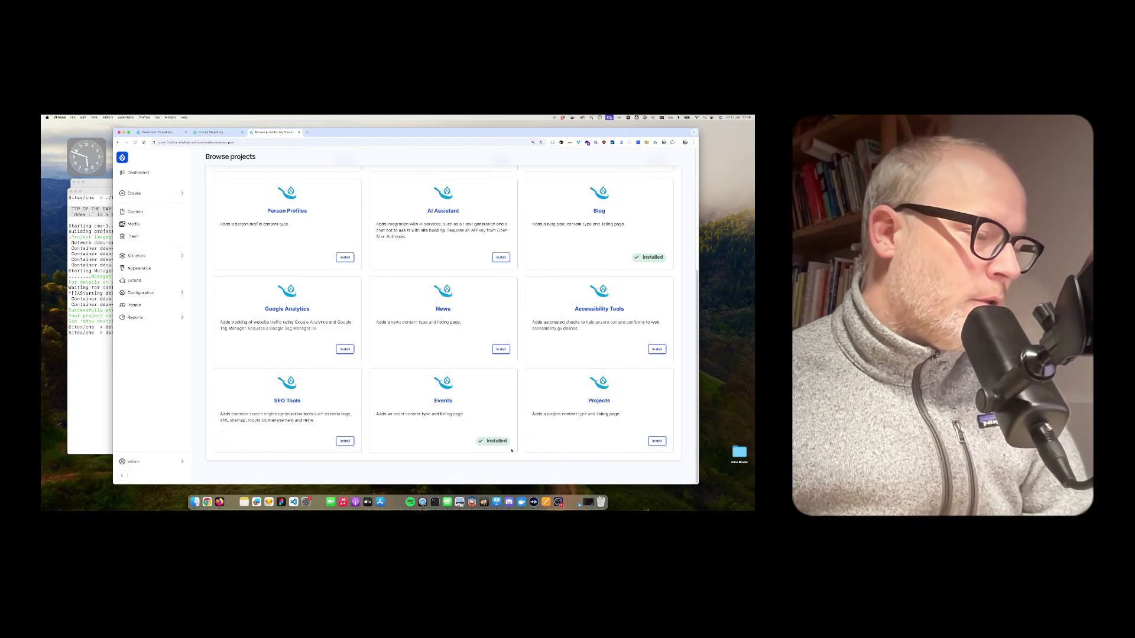
click(656, 441)
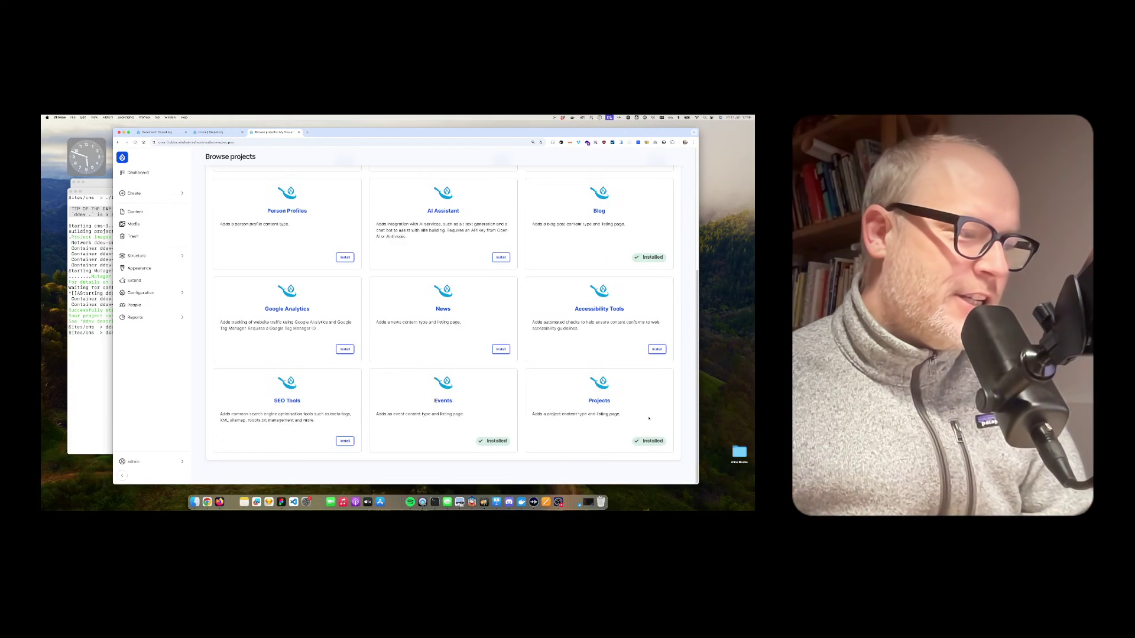
click(607, 401)
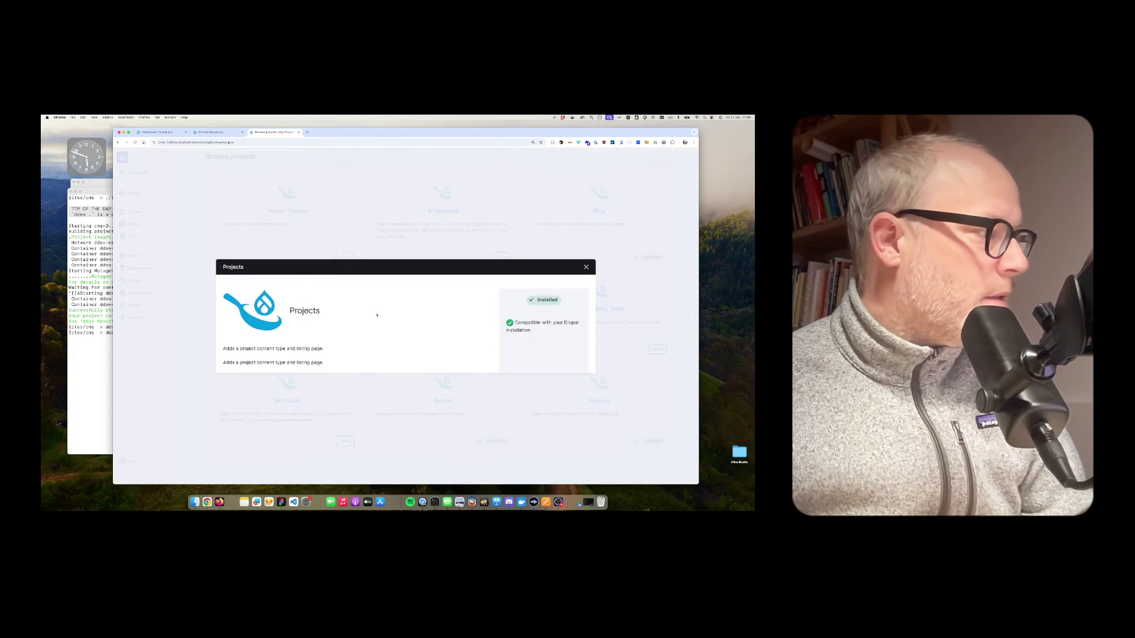
drag(225, 348, 325, 363)
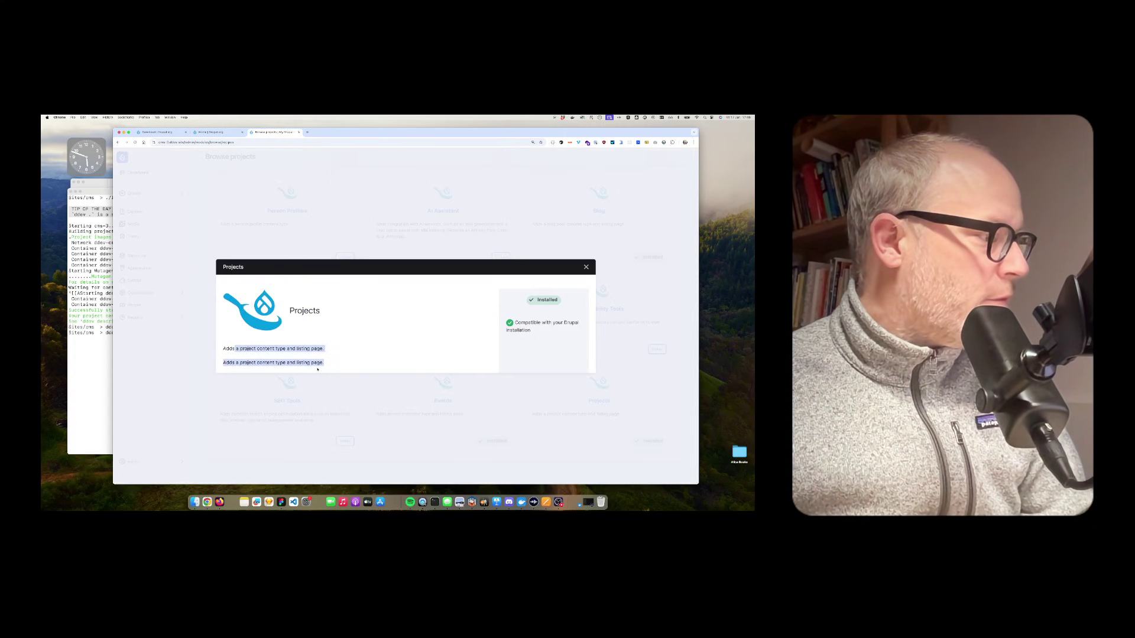
click(585, 267)
Step: Check the sidebar Create menu for the new Event and Project content types
click(145, 193)
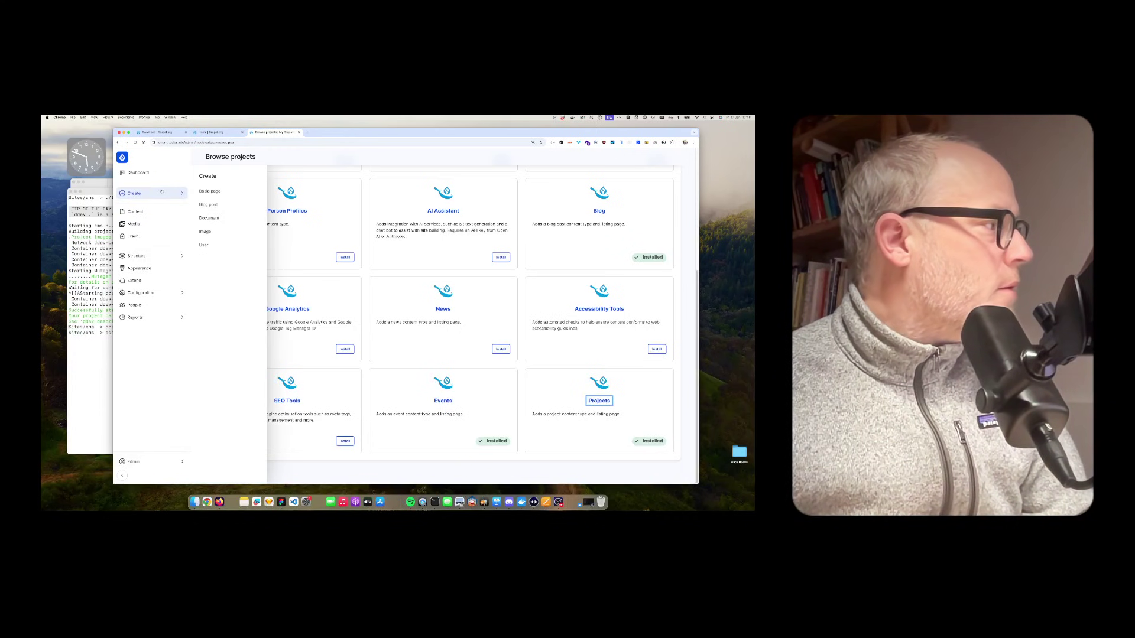
mouse_move(151, 193)
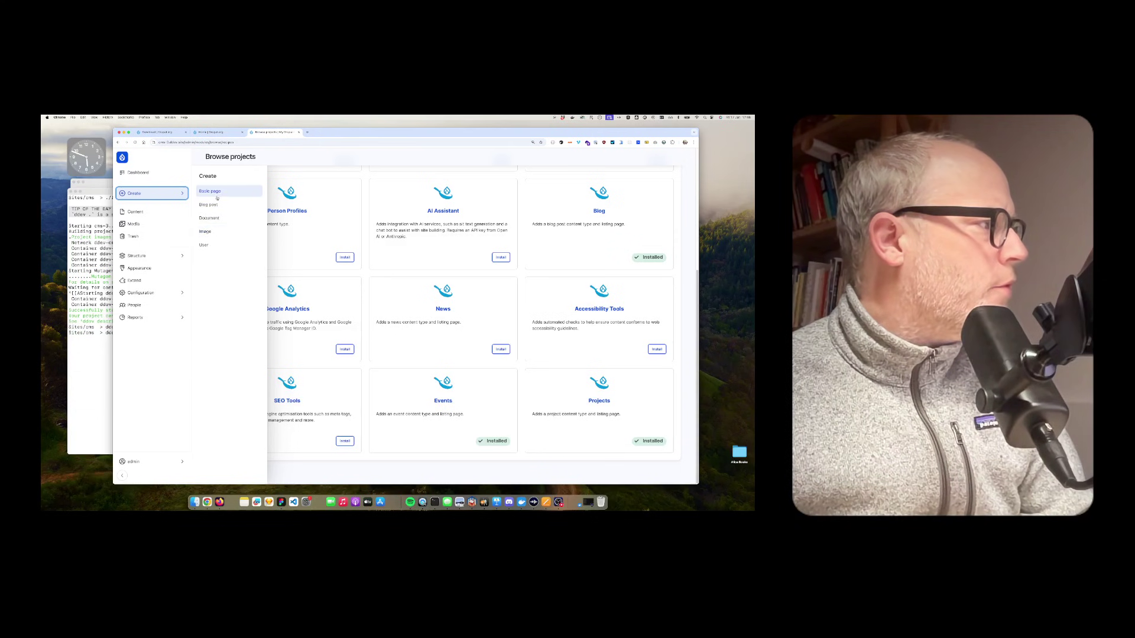
click(134, 143)
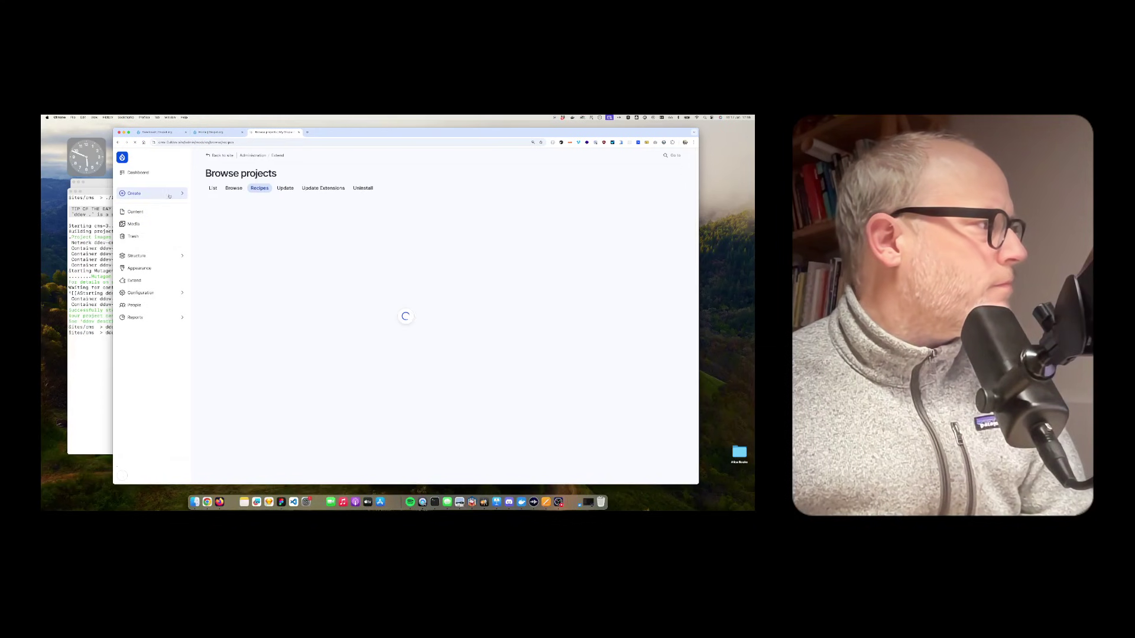
mouse_move(155, 194)
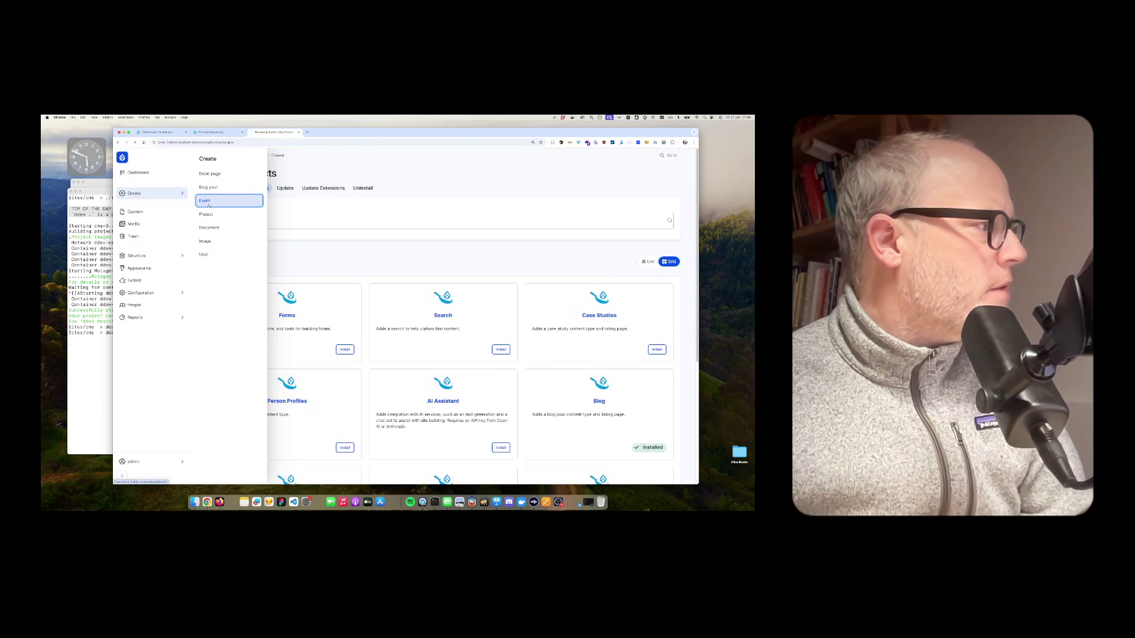
Step: Start a new event titled 'Event 1' with the description 'Event'
click(210, 203)
click(317, 209)
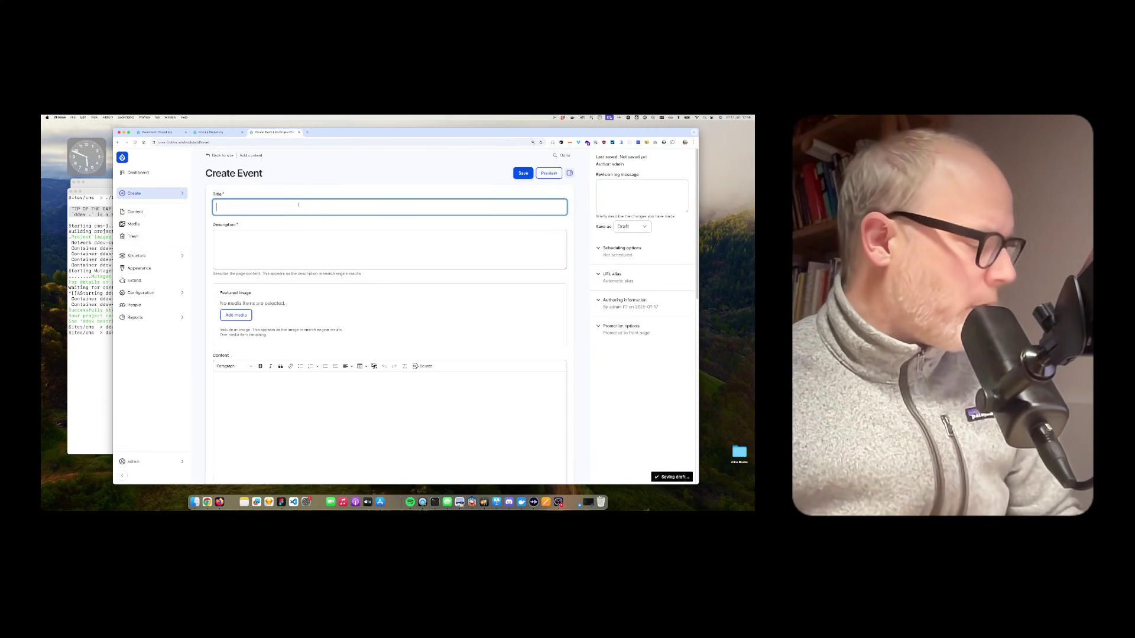
text(Event 1)
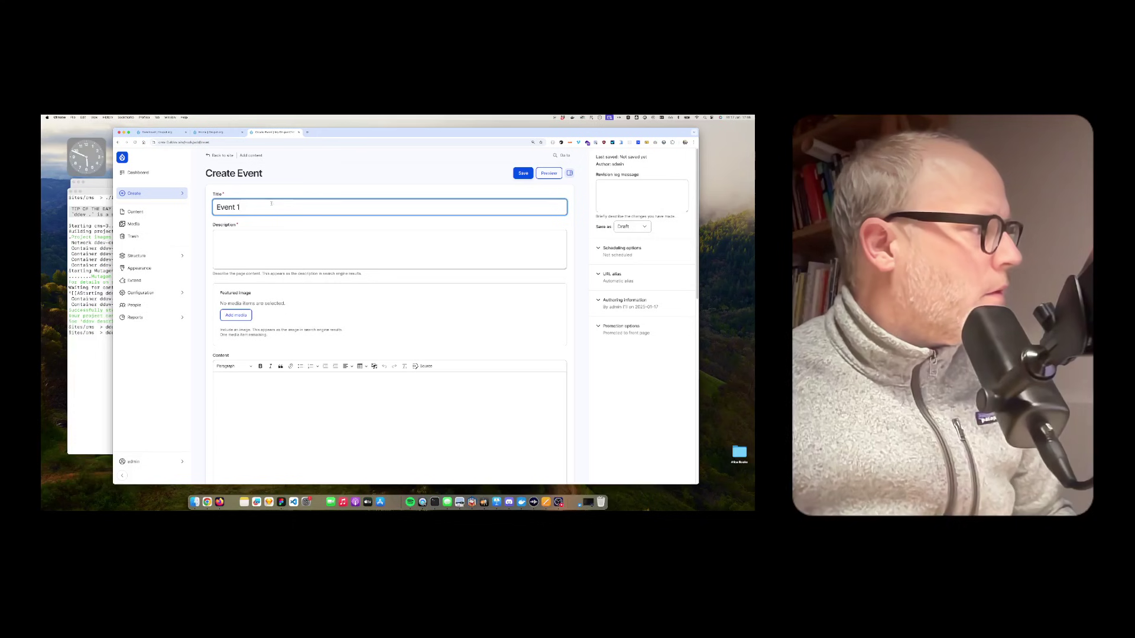
key(Tab)
text(Event)
scroll(264, 316, down, 3)
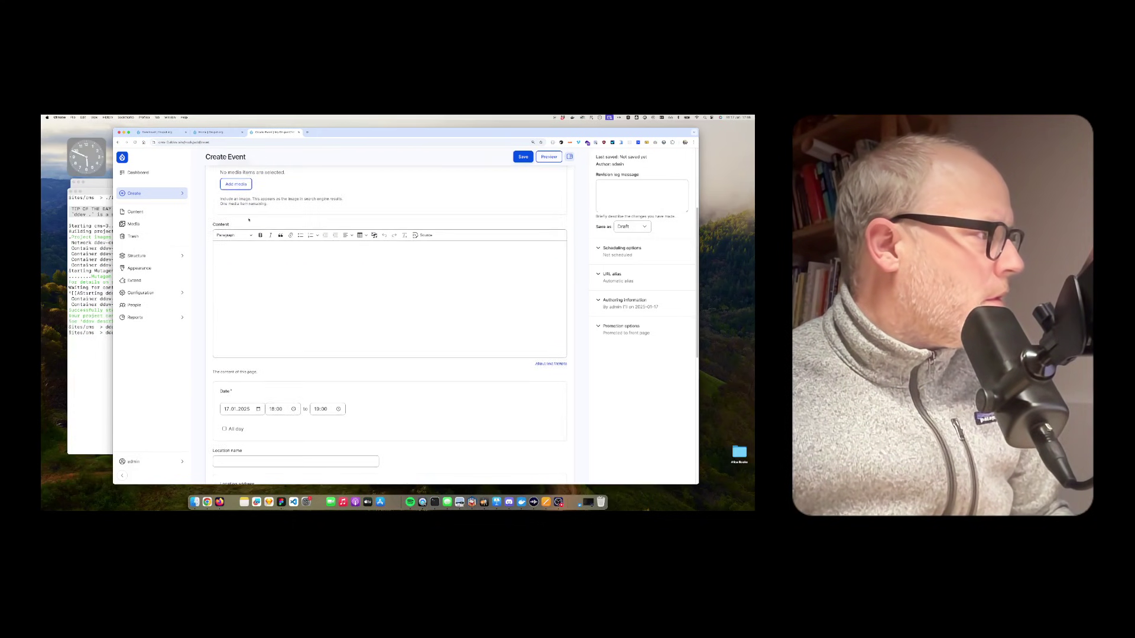
Step: Set the DrupalCon Barcelona crowd photo as the featured image and save the event
click(235, 184)
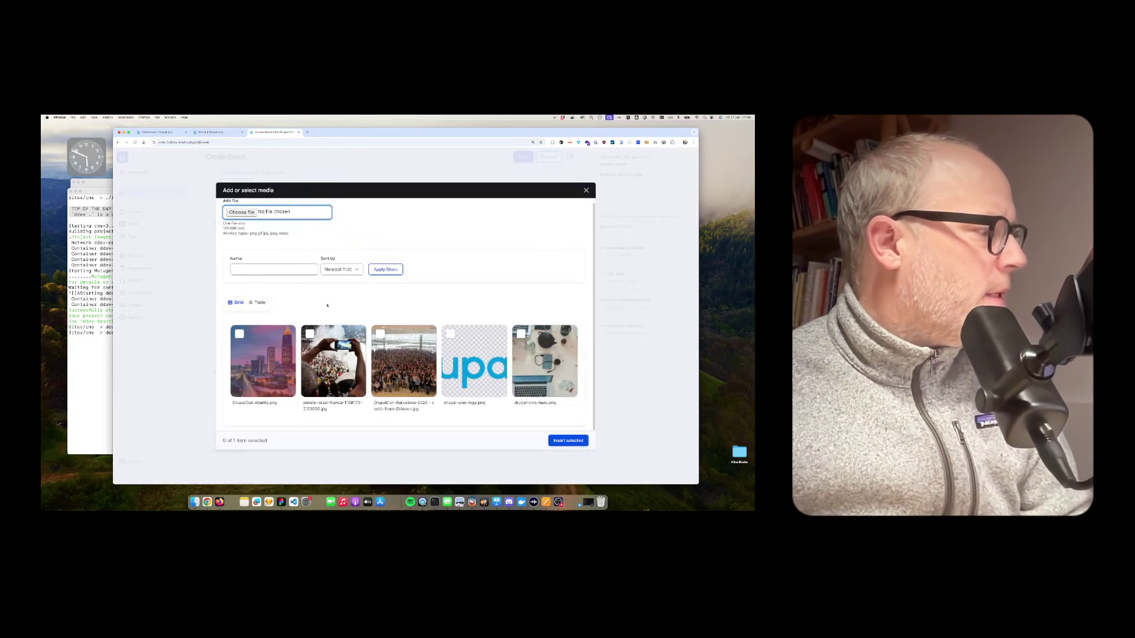
click(403, 355)
click(568, 442)
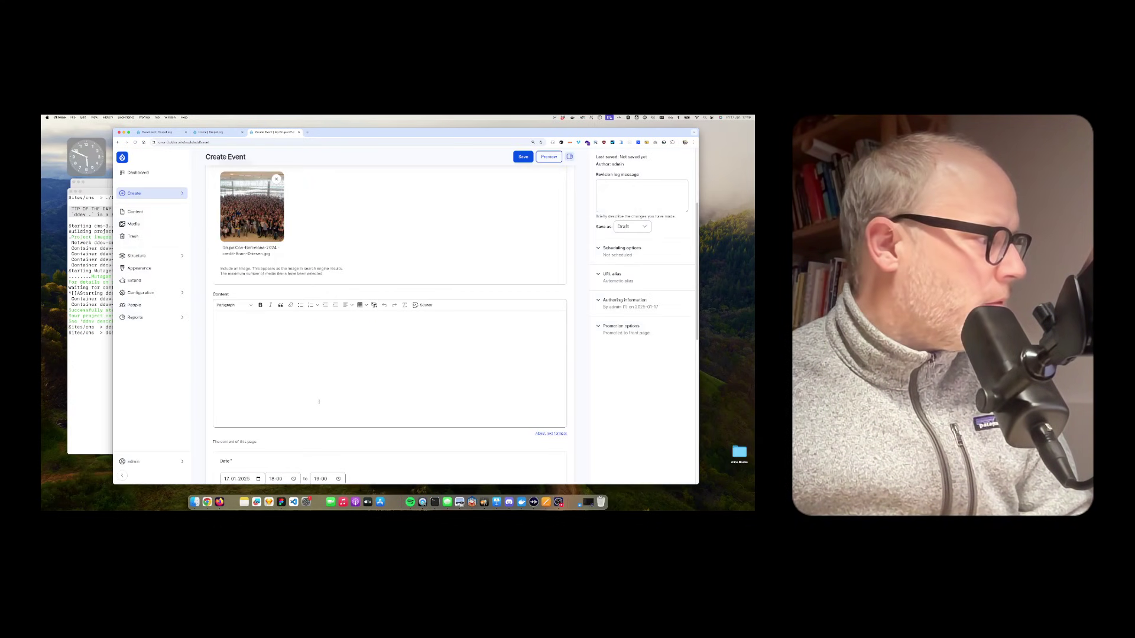
scroll(261, 267, up, 3)
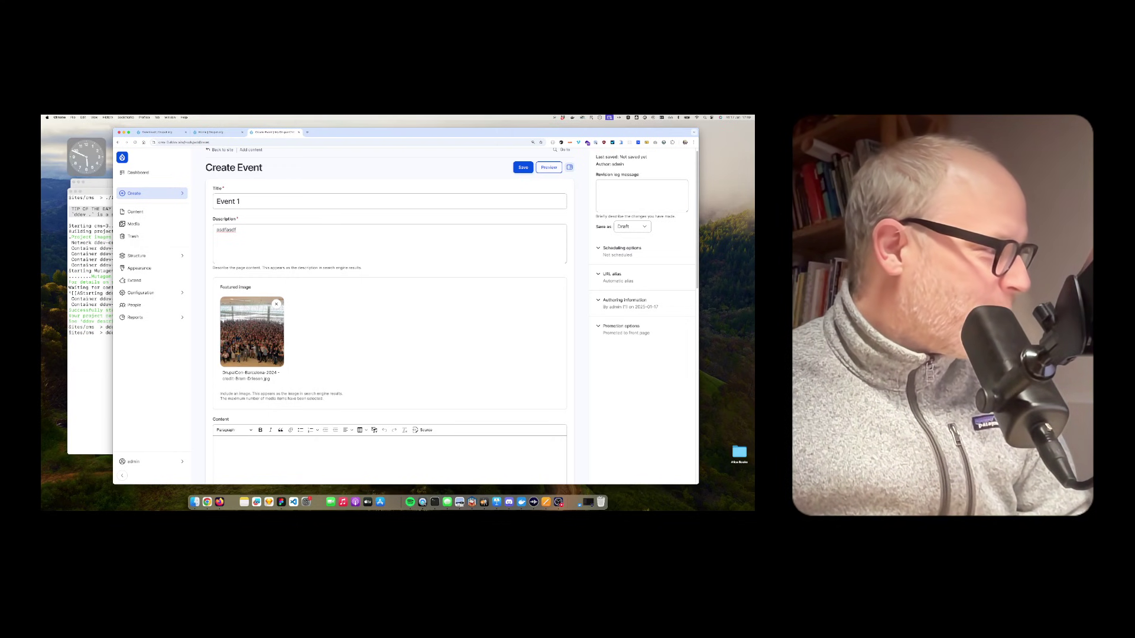
scroll(254, 354, down, 10)
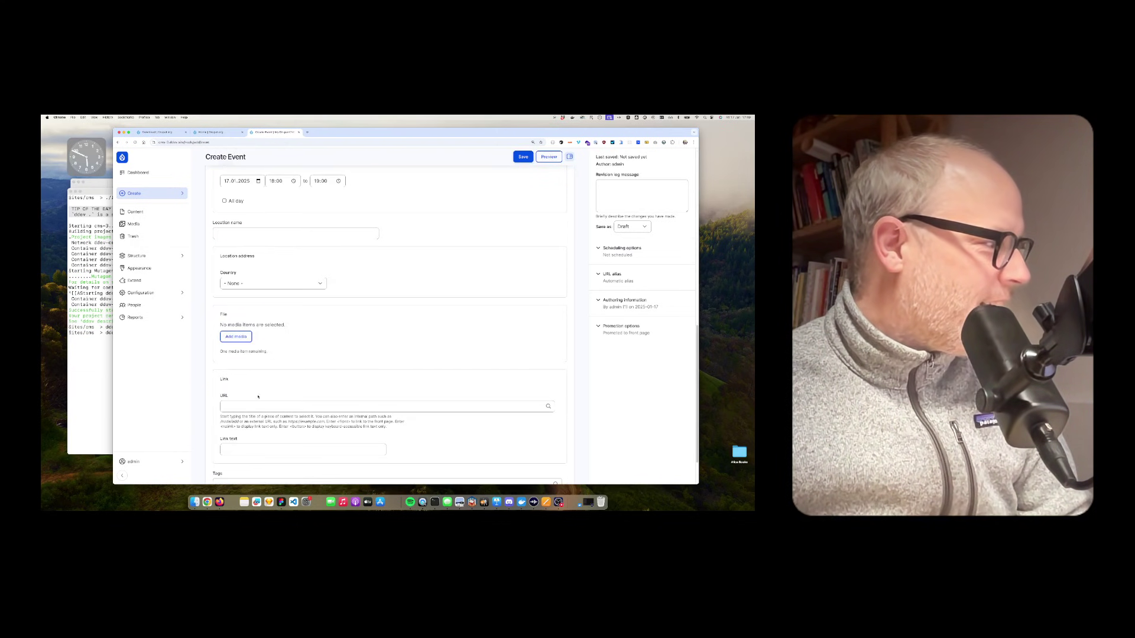
scroll(379, 390, down, 3)
click(523, 156)
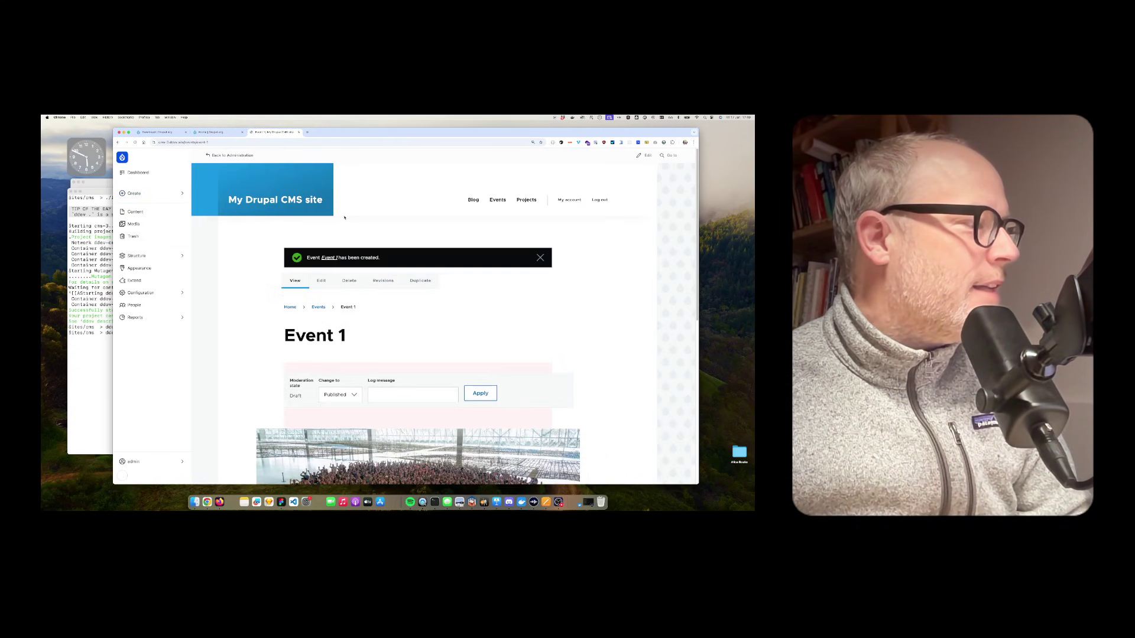
Step: Change Event 1's moderation state to Published
scroll(371, 258, down, 10)
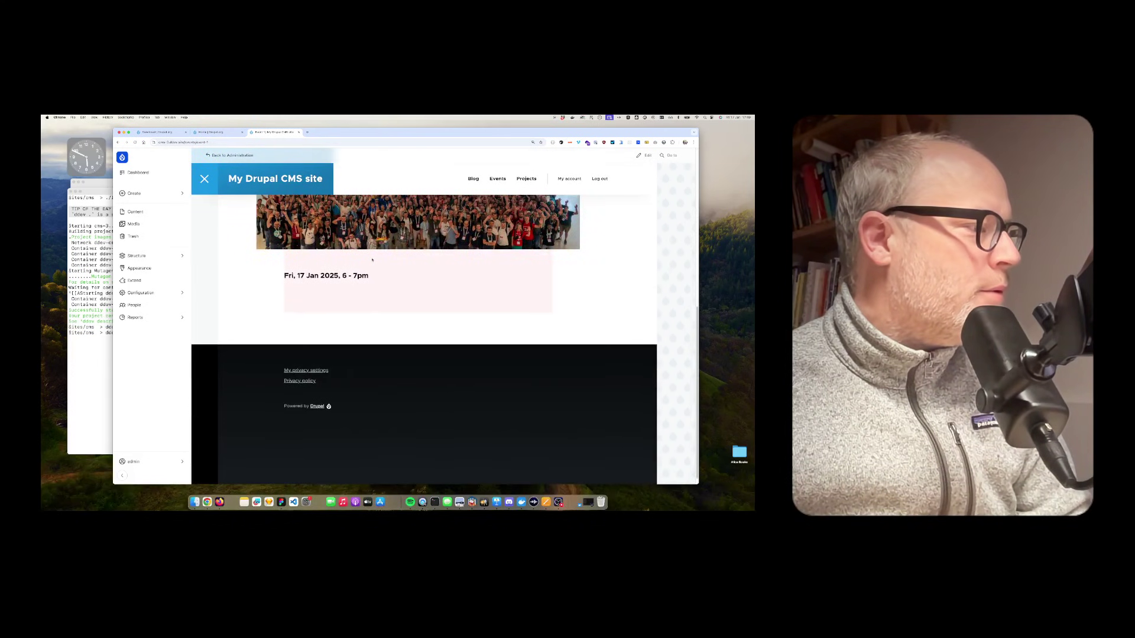
scroll(372, 258, up, 10)
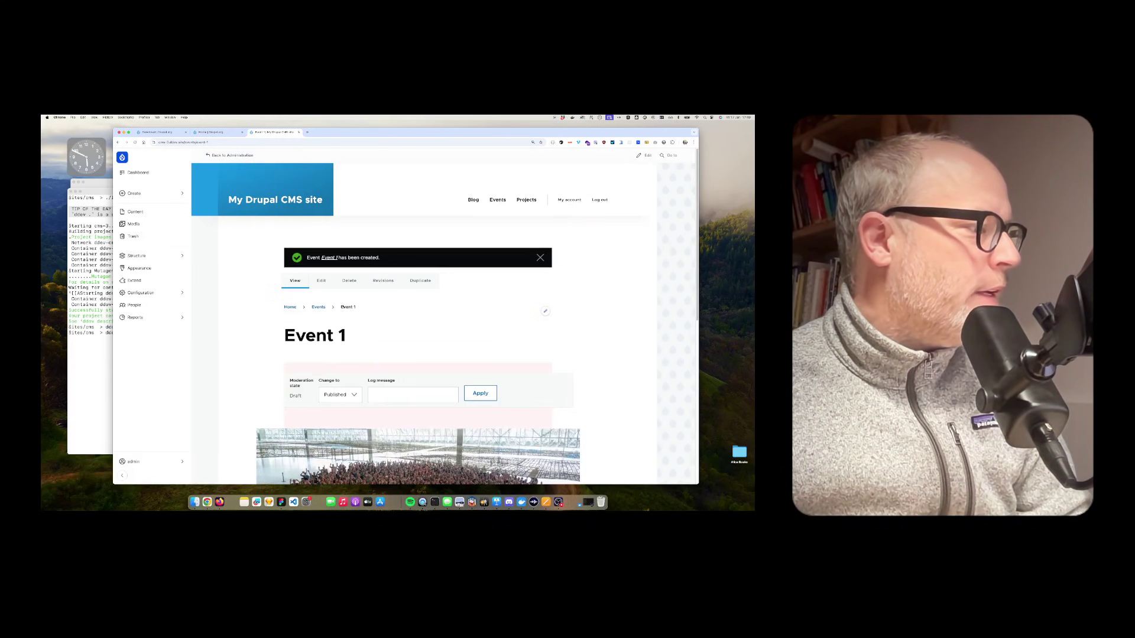
scroll(384, 325, down, 2)
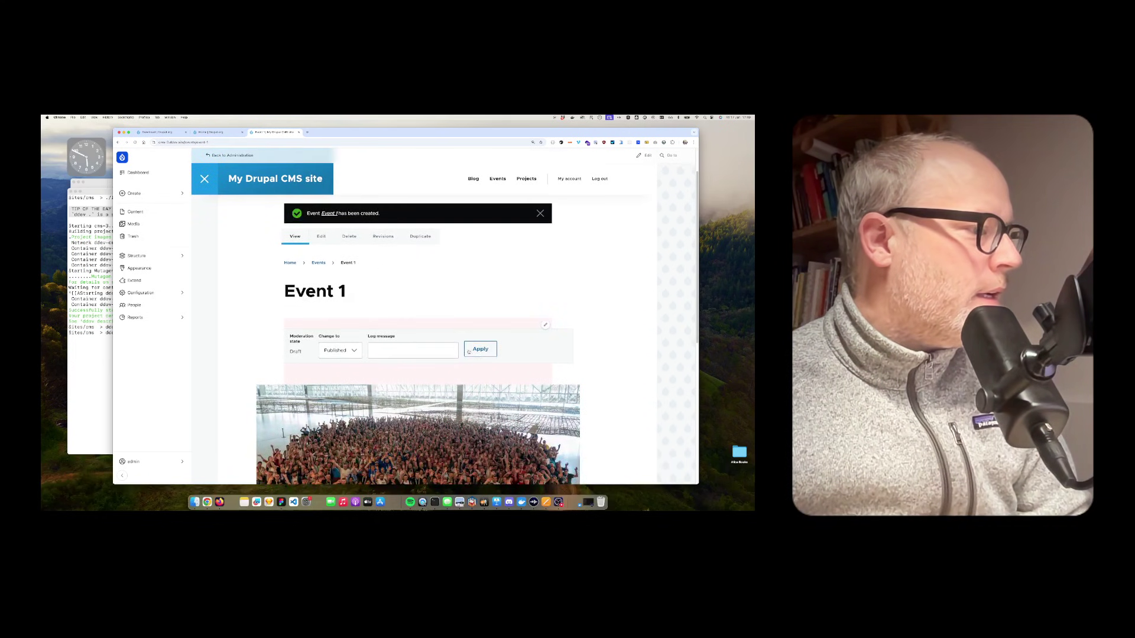
click(481, 349)
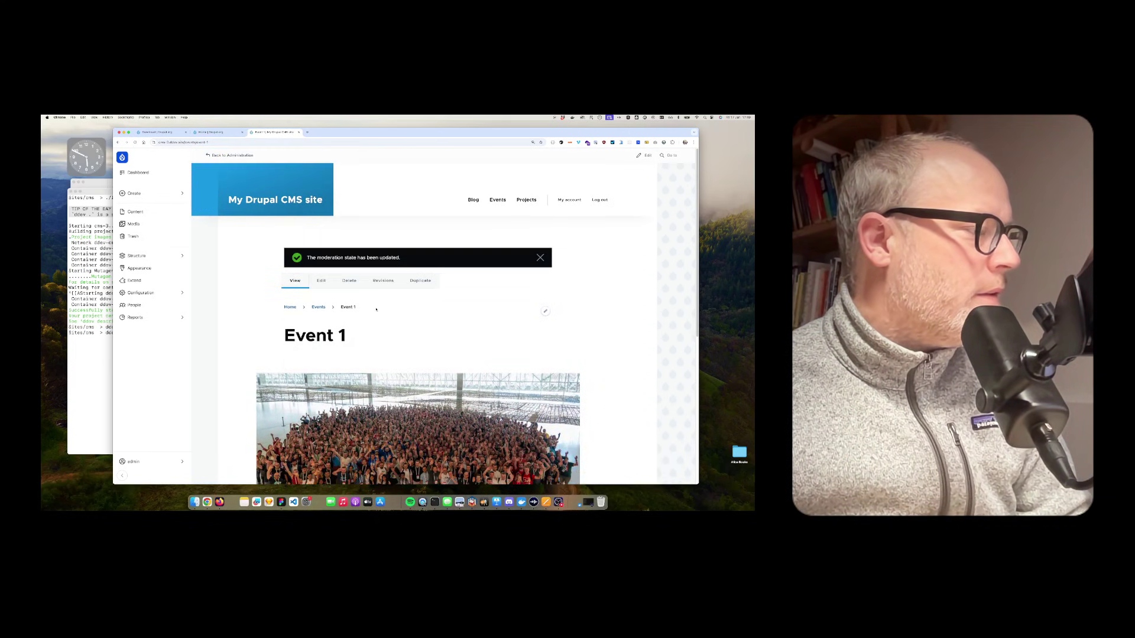
Step: View Event 1 on the Events listing beside DrupalCon Atlanta 2025
scroll(376, 309, down, 3)
scroll(355, 305, up, 3)
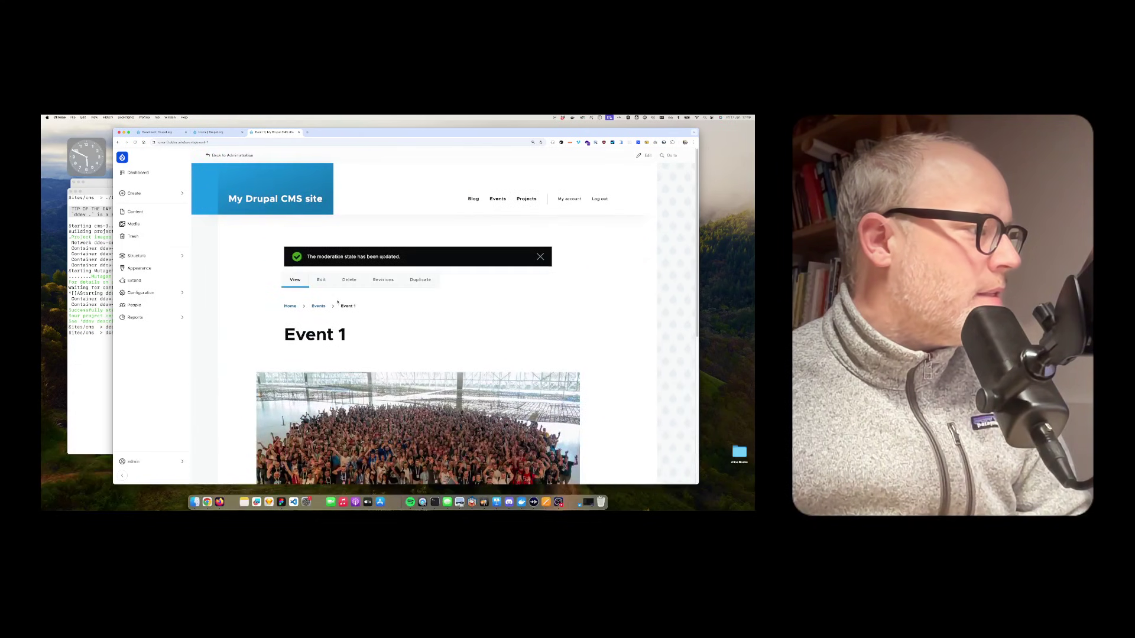
click(318, 306)
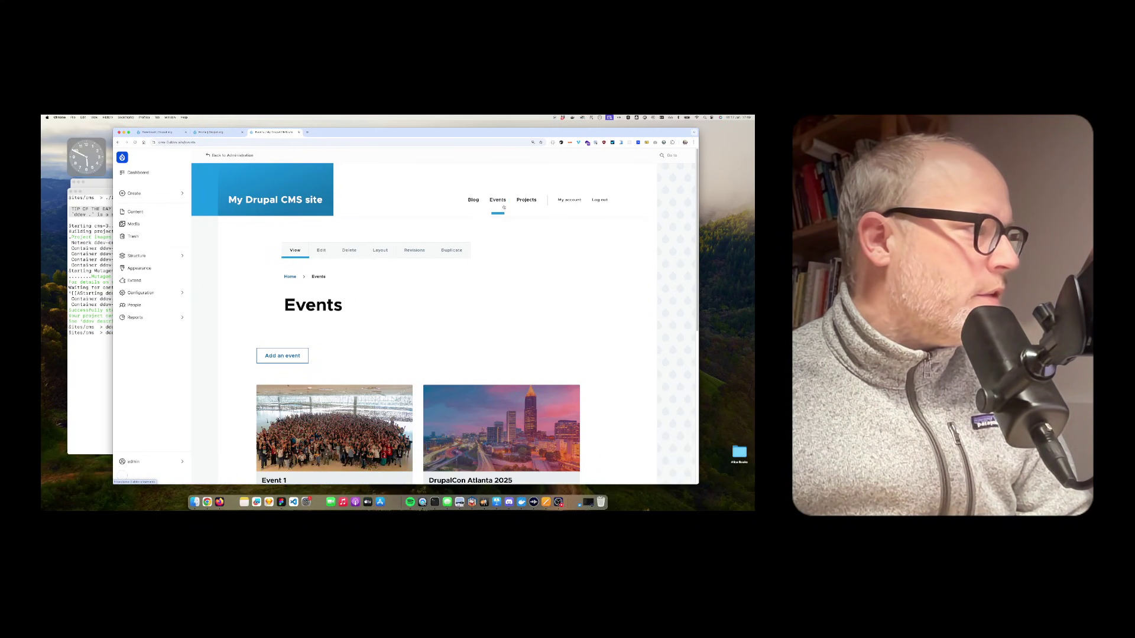
scroll(473, 258, down, 10)
scroll(509, 213, up, 8)
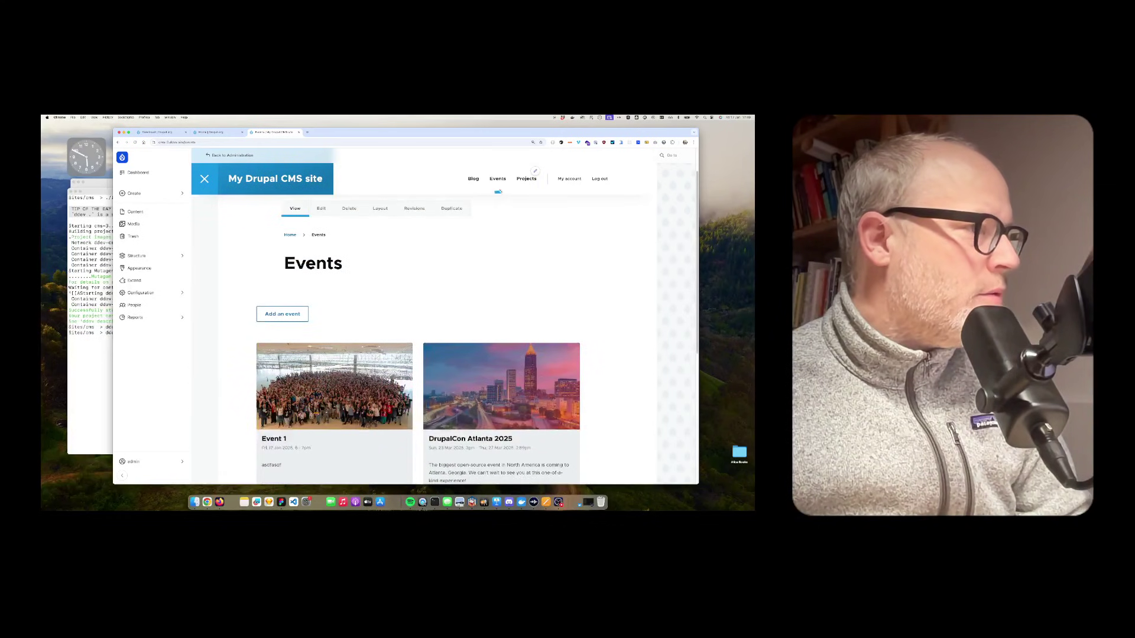
Step: Open the sports association project page from the Projects listing
click(526, 179)
scroll(326, 321, down, 2)
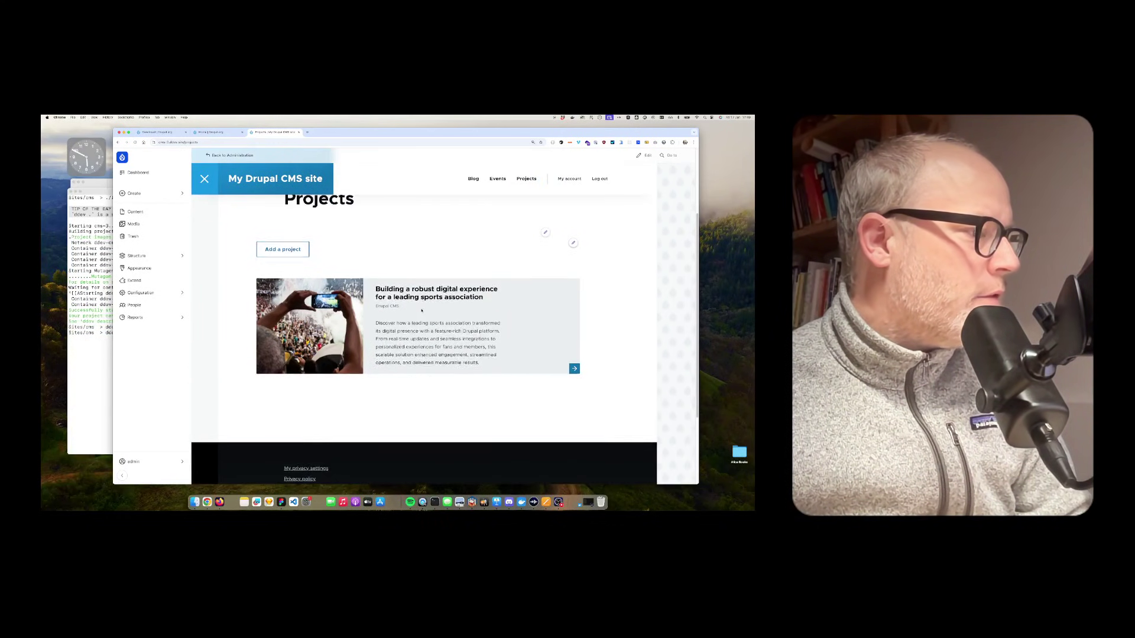
scroll(326, 322, up, 2)
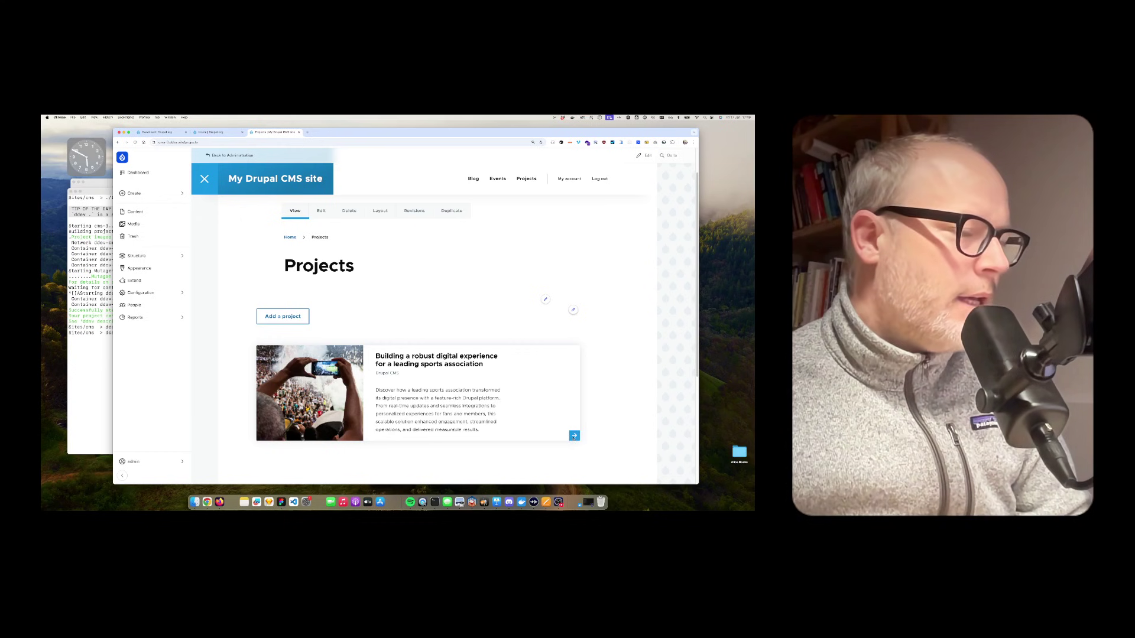
click(391, 363)
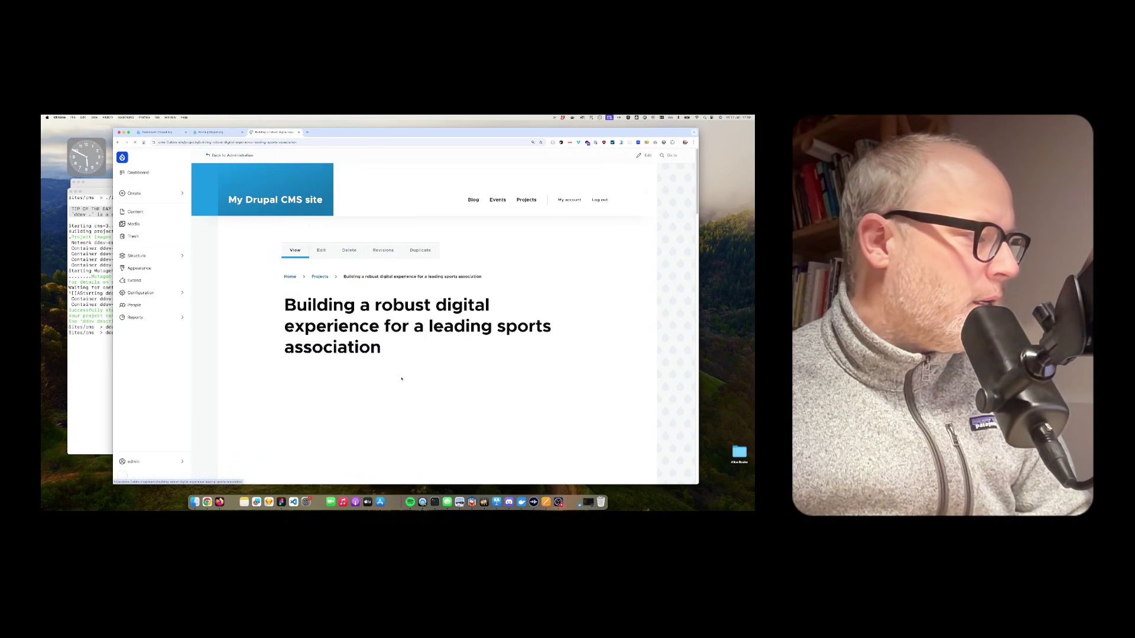
scroll(391, 365, down, 15)
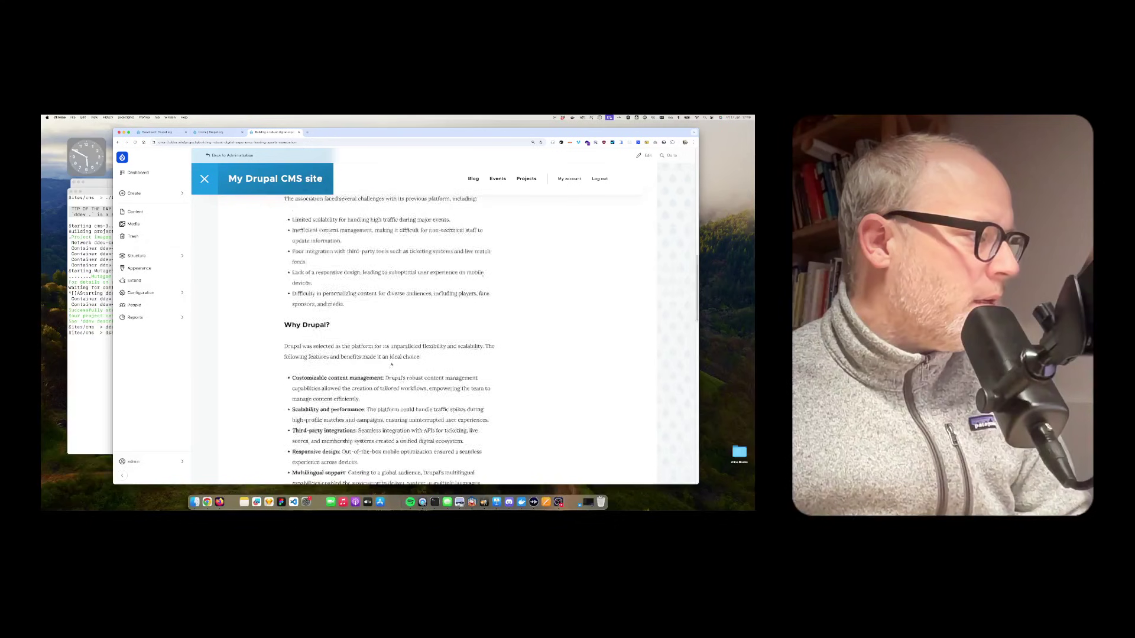
scroll(392, 365, up, 15)
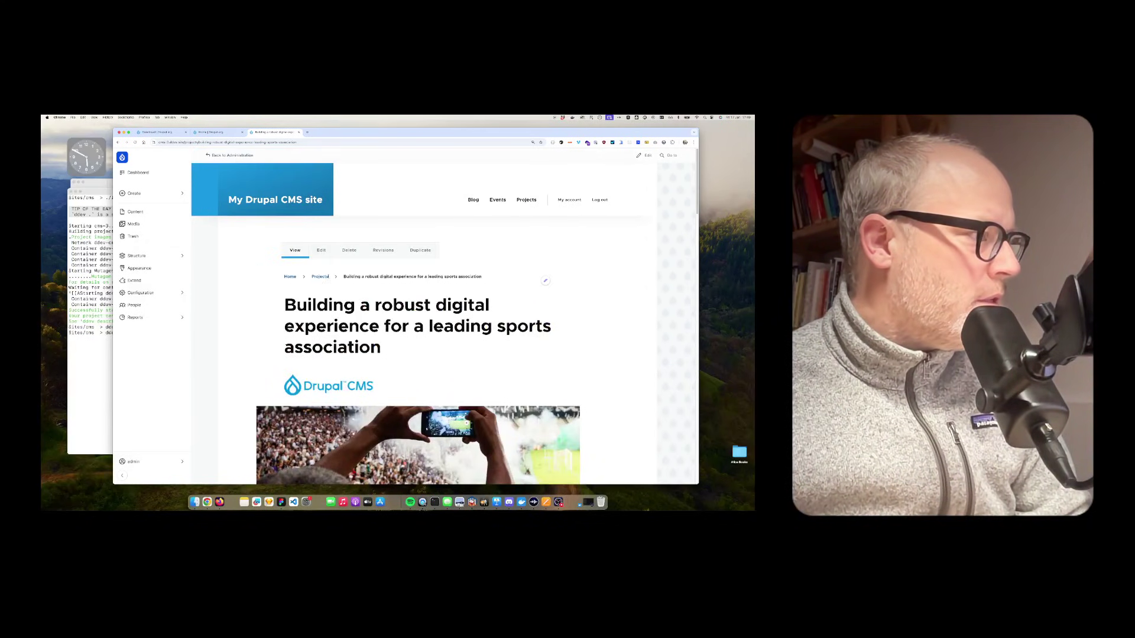
Step: Switch that project to its Edit tab and look over the form fields
click(321, 250)
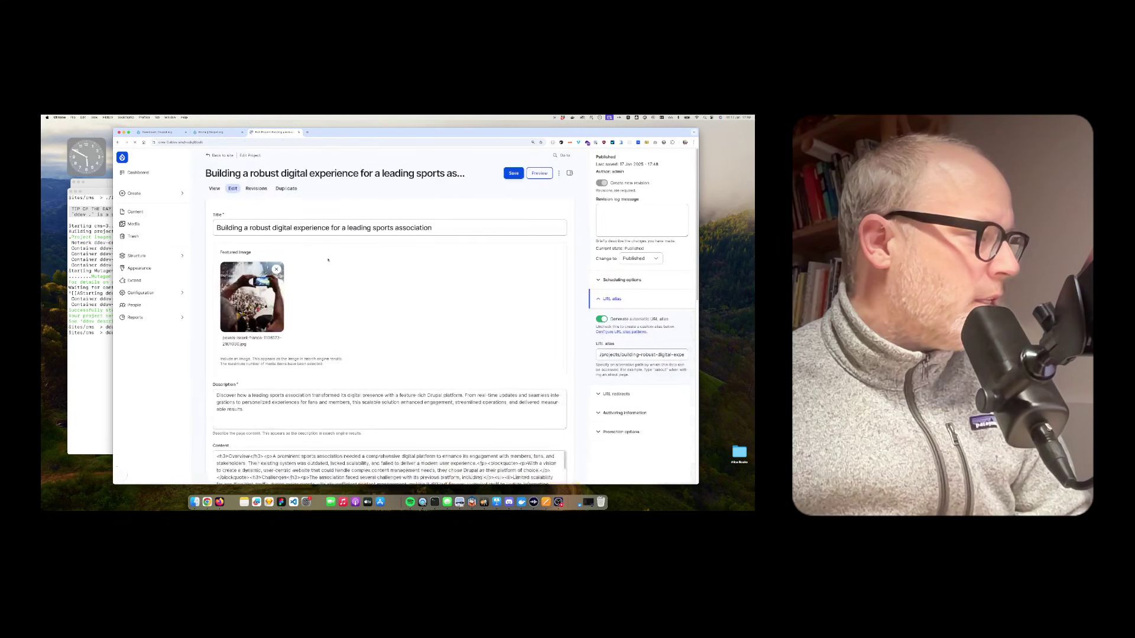
scroll(350, 306, down, 20)
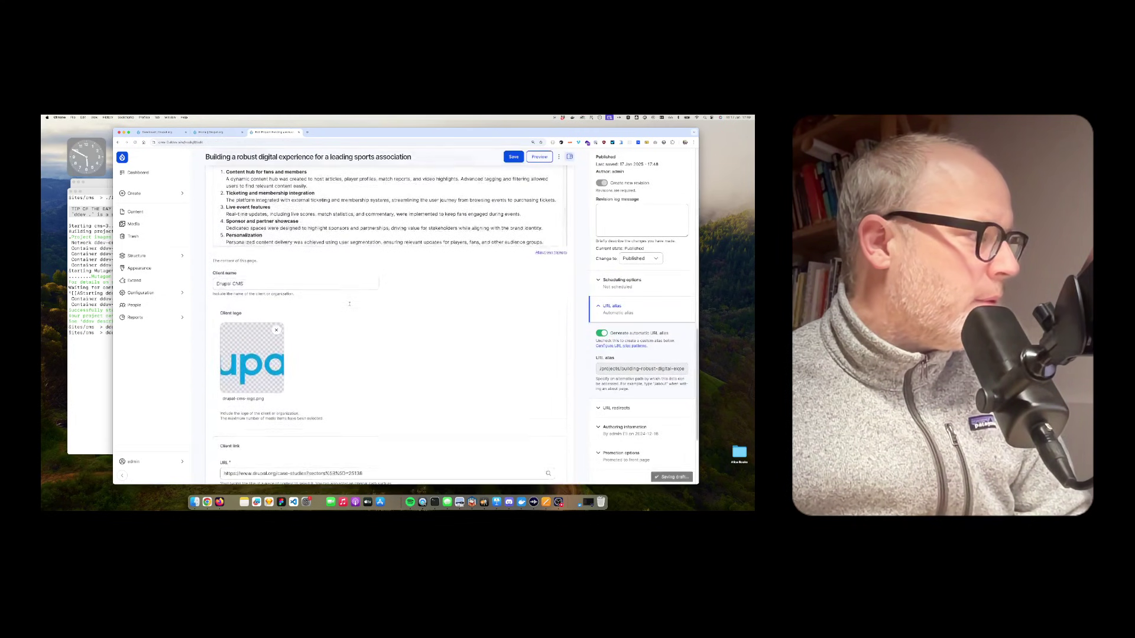
scroll(350, 306, up, 20)
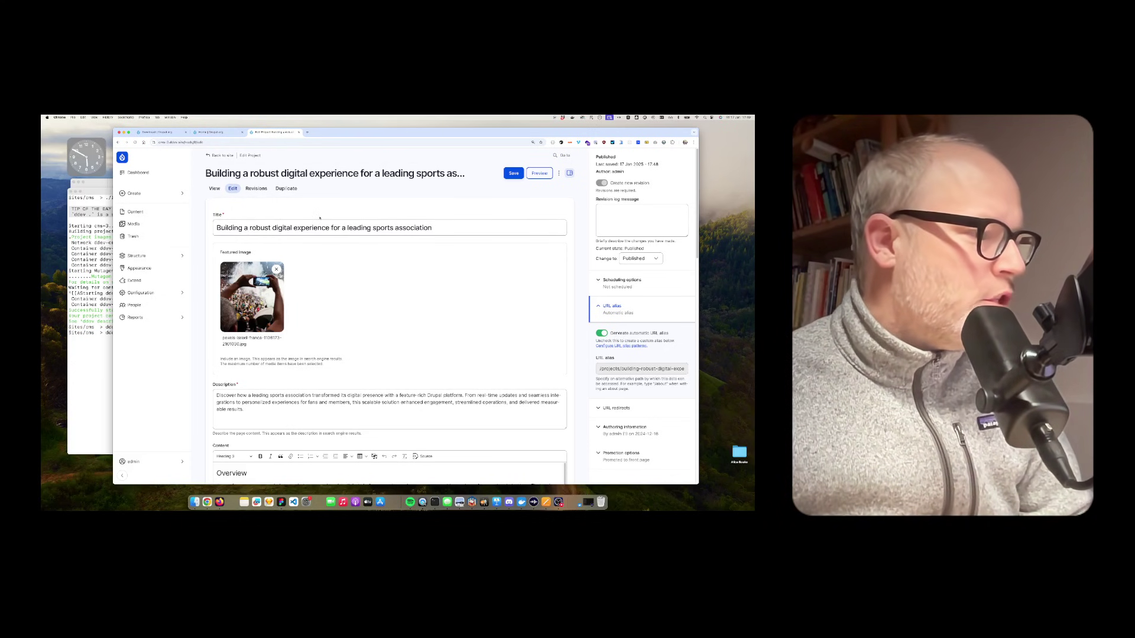
scroll(284, 248, down, 15)
scroll(313, 284, down, 5)
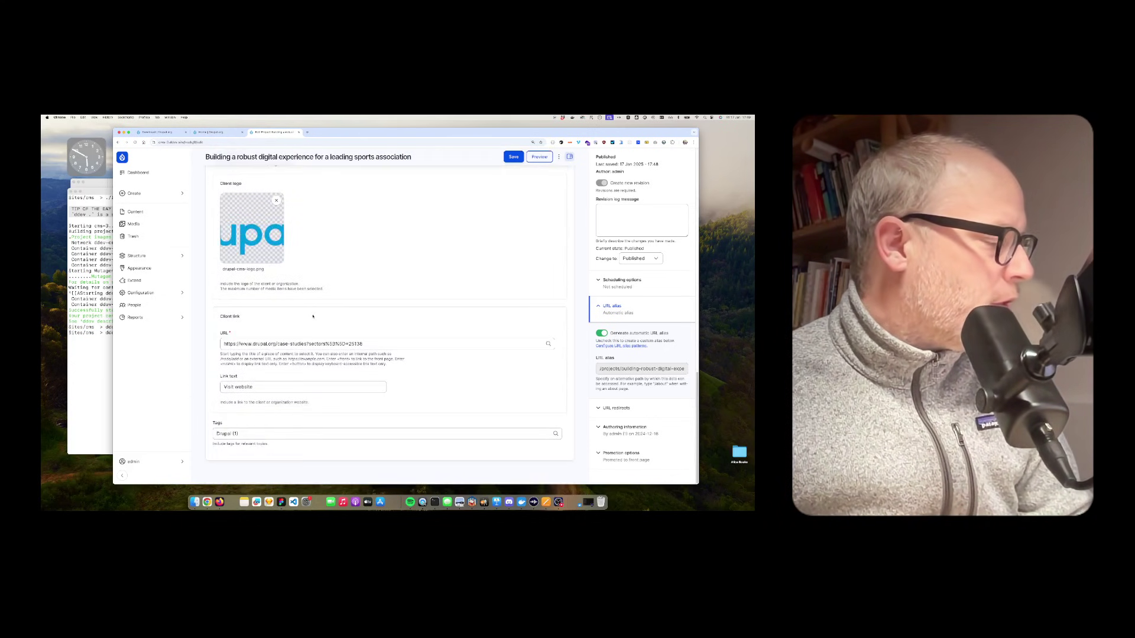
scroll(337, 298, up, 20)
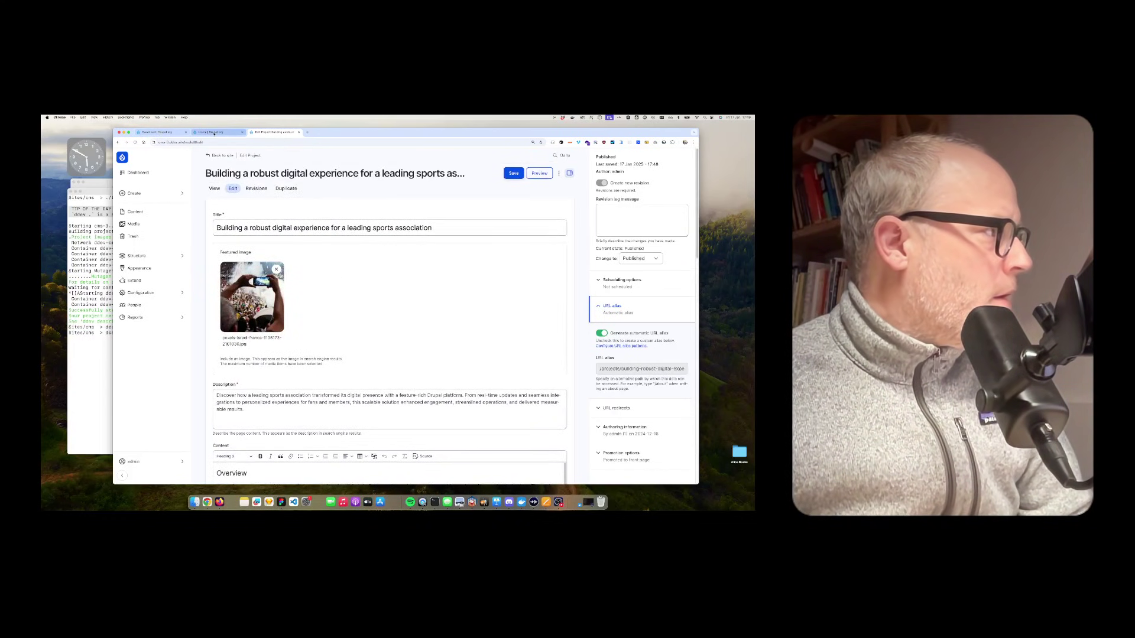
Step: Go to the Recipes tab under Extend in the Drupal admin
click(214, 133)
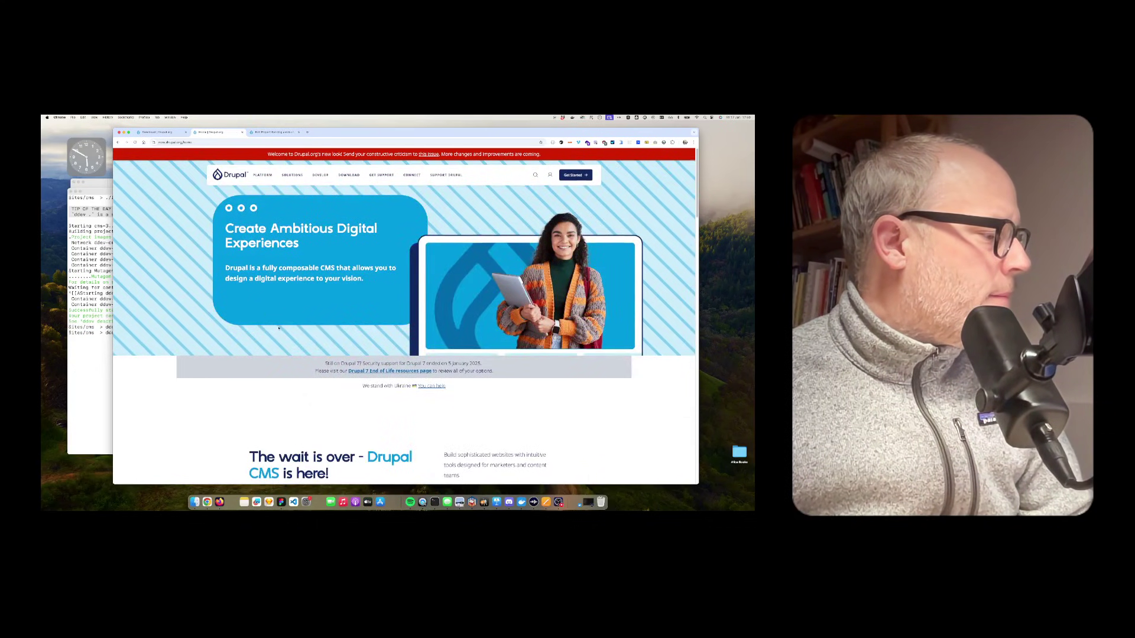
scroll(265, 314, down, 3)
click(276, 132)
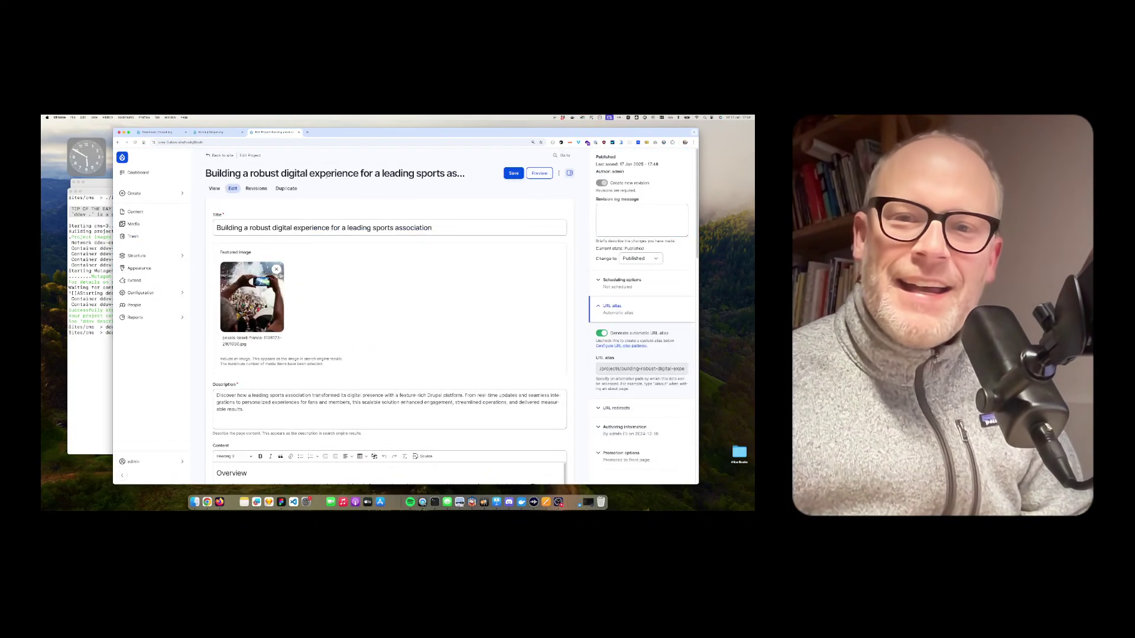
click(165, 294)
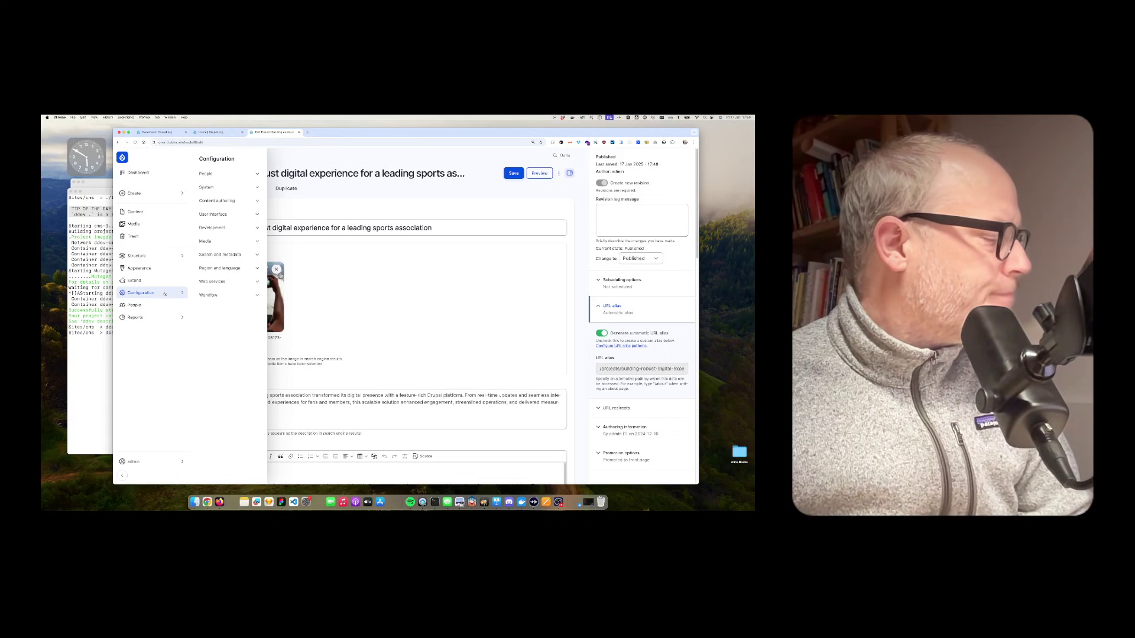
click(134, 280)
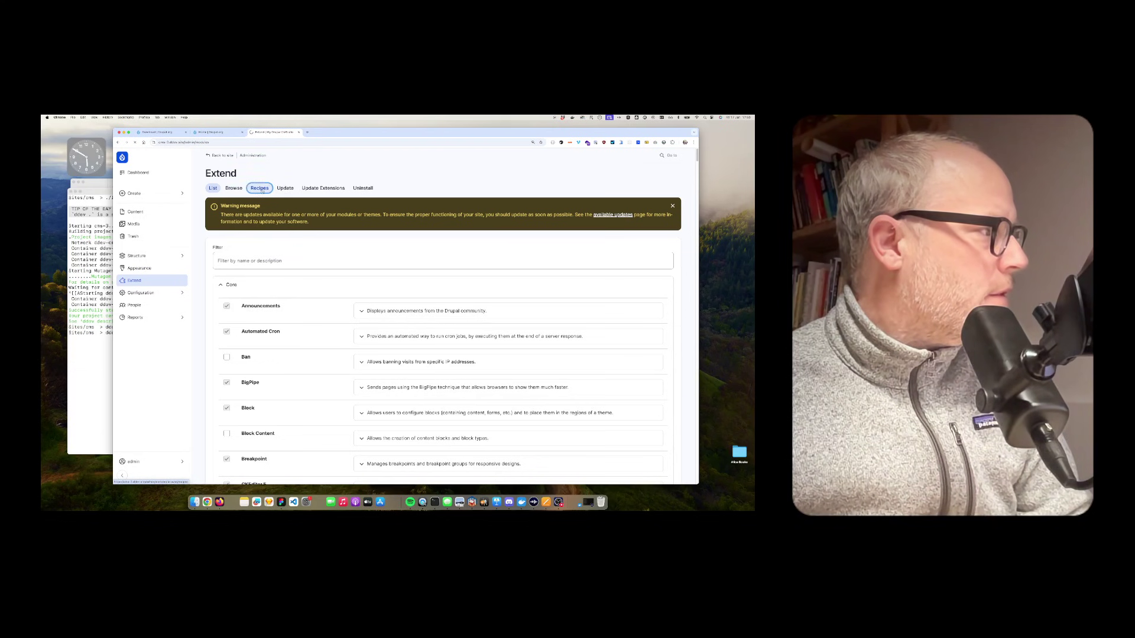
click(260, 188)
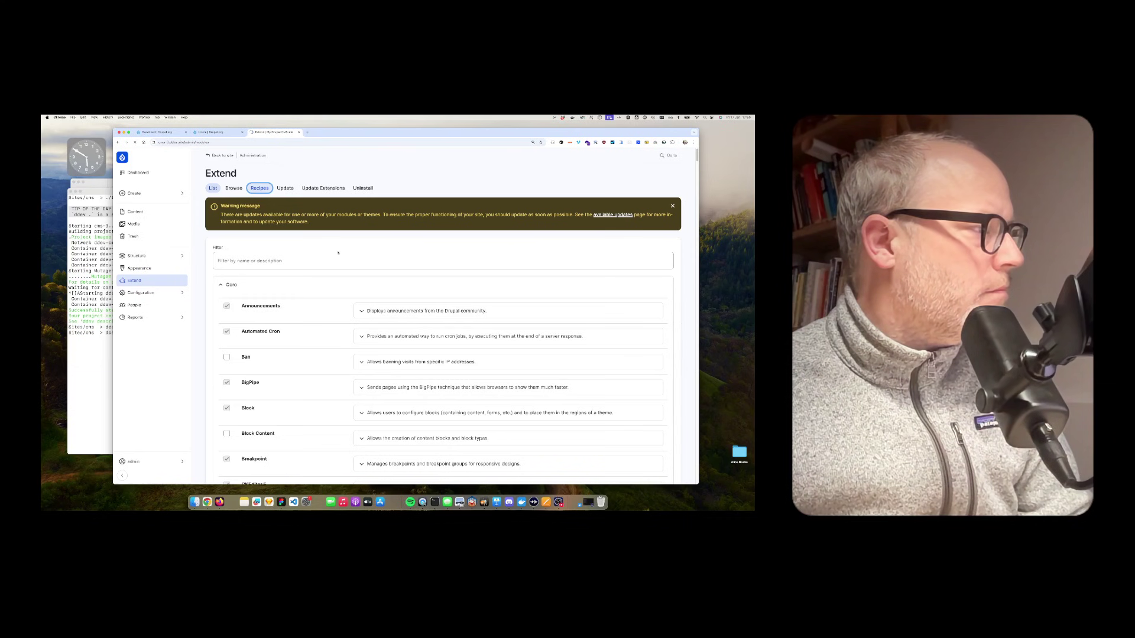
Step: Detach a stray new browser tab into its own window and minimize it
key(super+t)
text(platform.openai.com/usage)
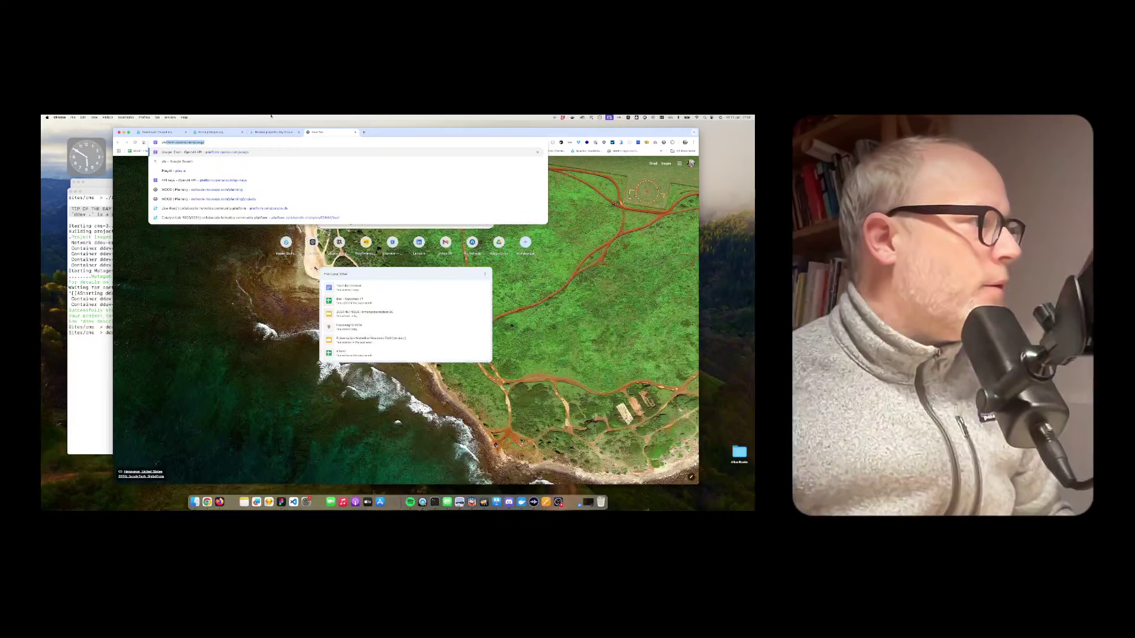
drag(331, 131, 382, 158)
click(169, 157)
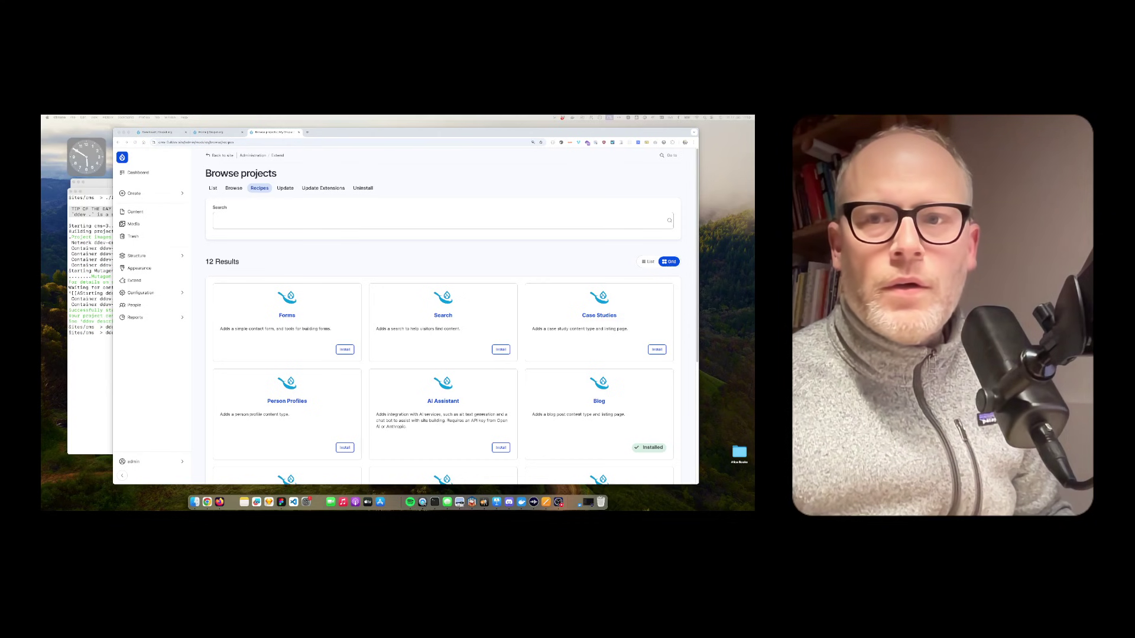
Step: Start installing the AI Assistant recipe
scroll(414, 278, down, 3)
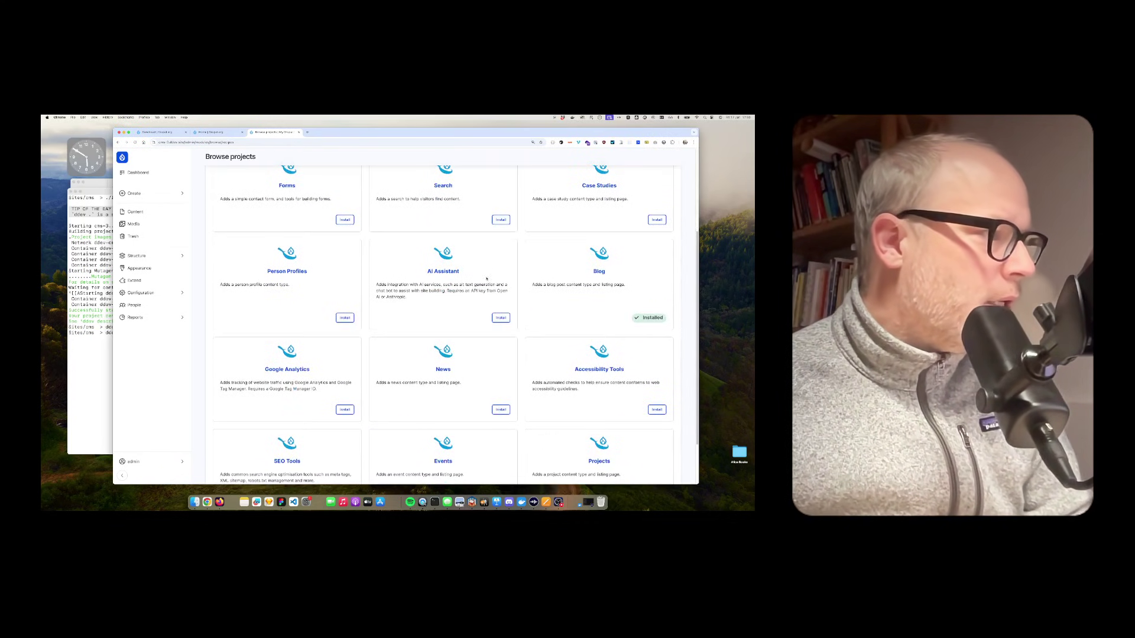
click(500, 317)
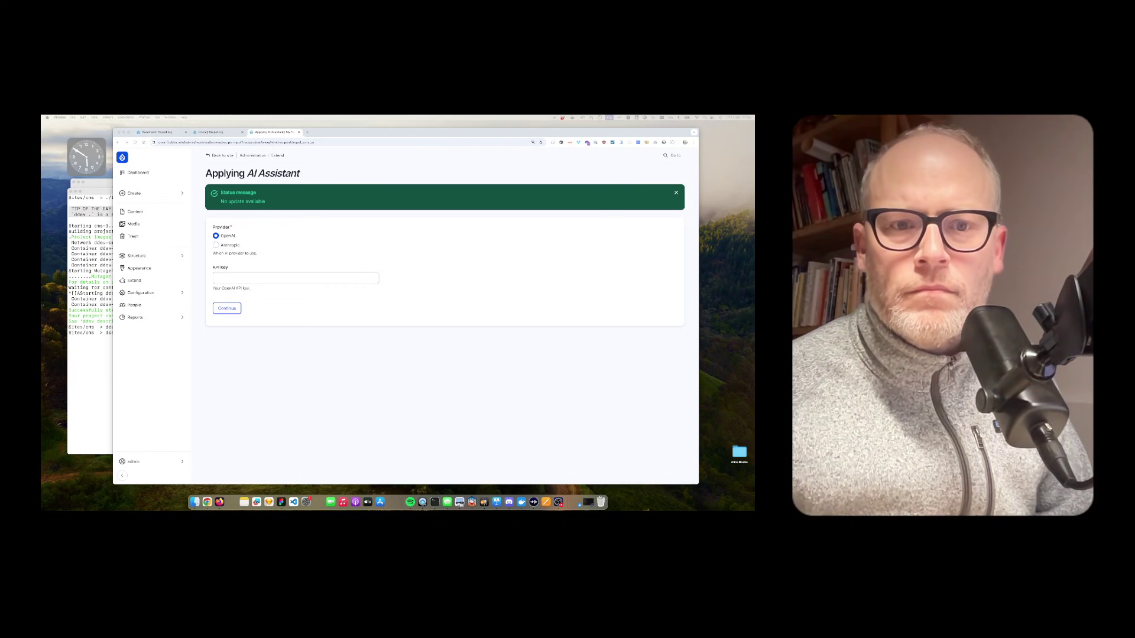
click(222, 240)
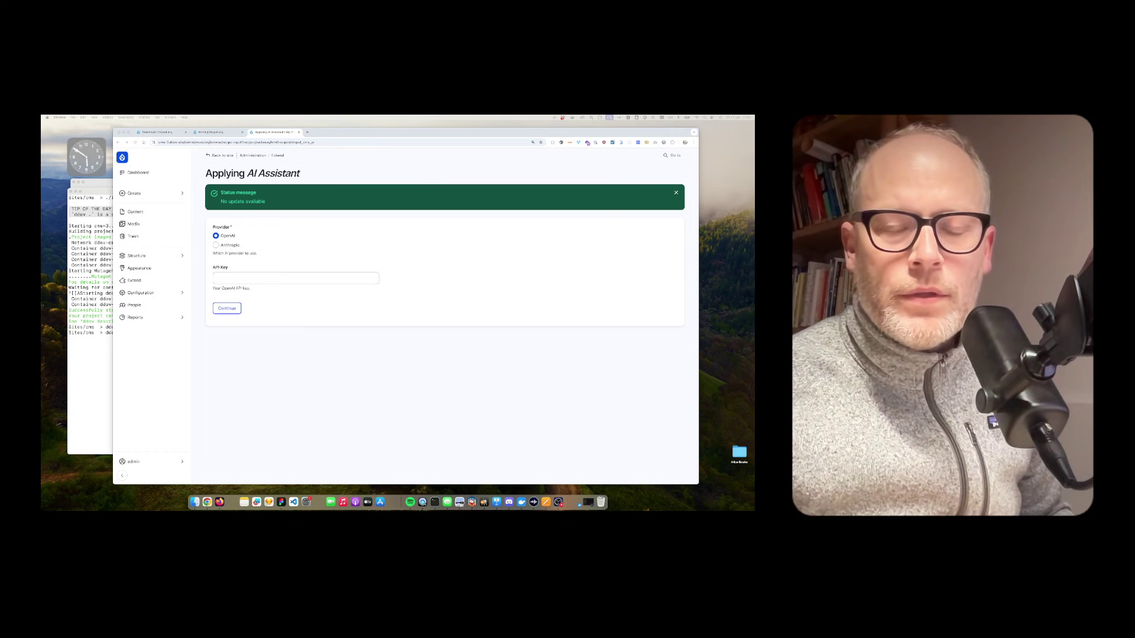
Step: Paste the OpenAI API key with OpenAI as provider and continue applying the recipe
key(super+Tab)
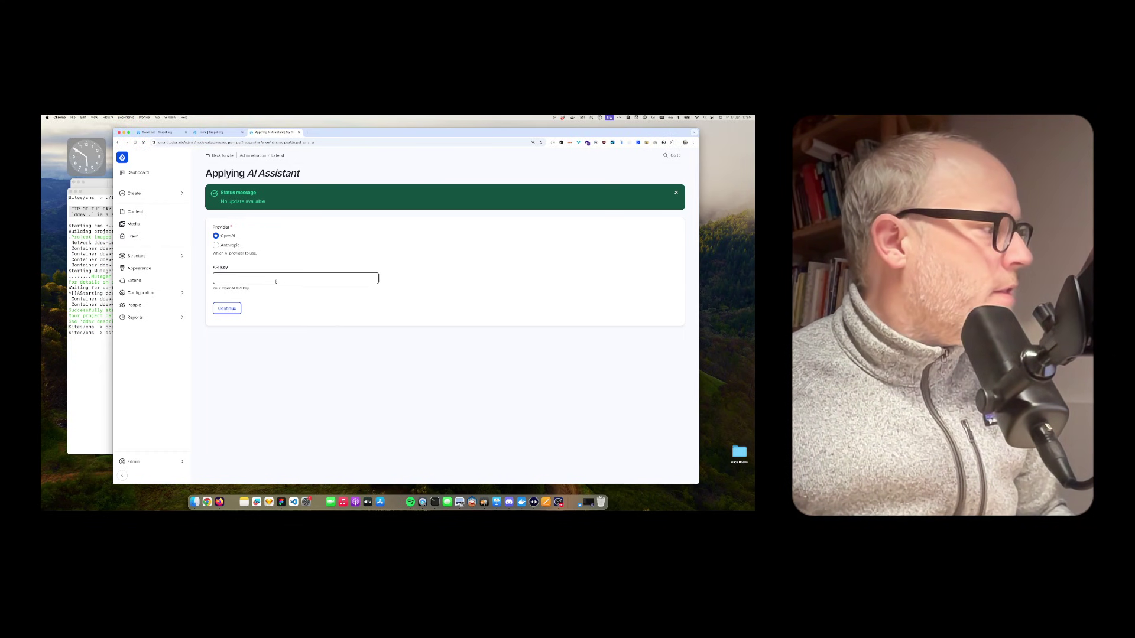
key(super+v)
click(321, 332)
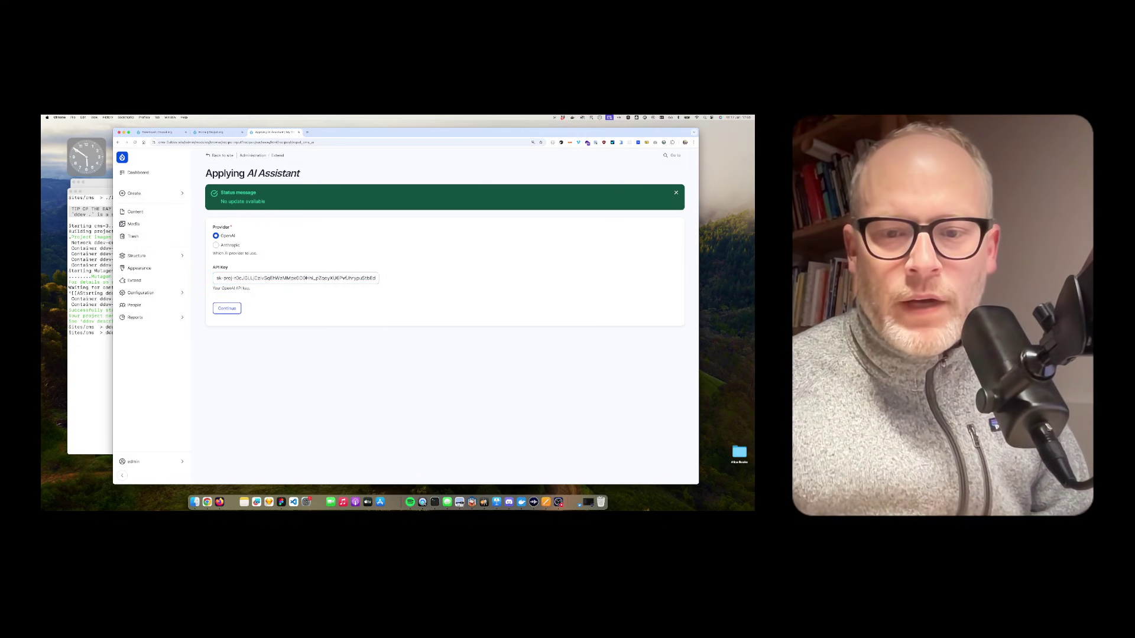
key(super+Tab)
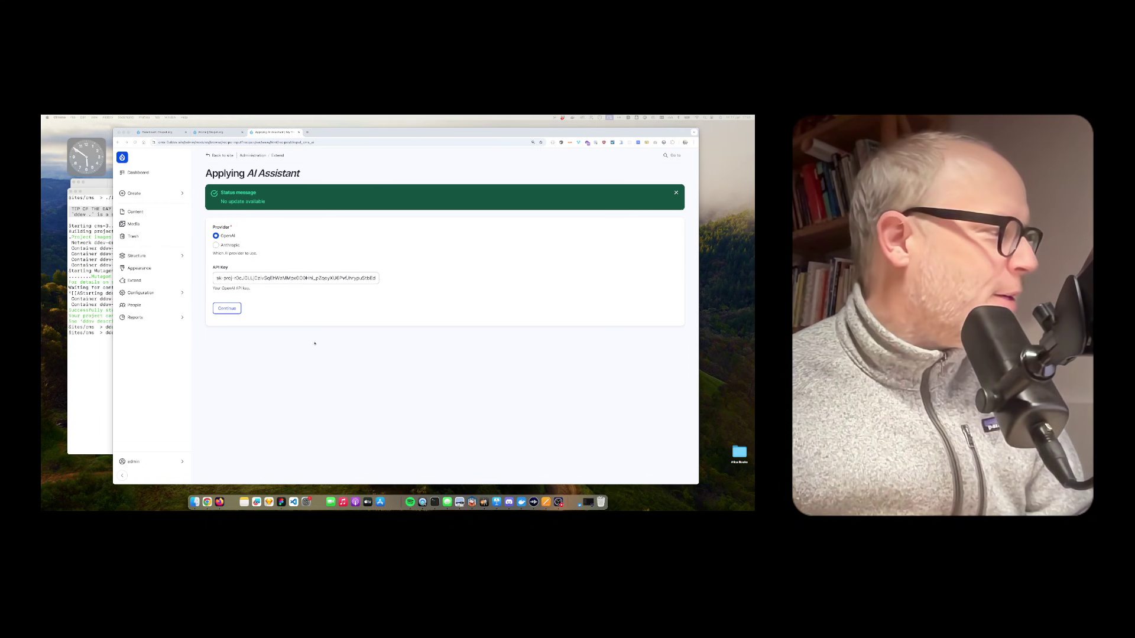
key(super+Tab)
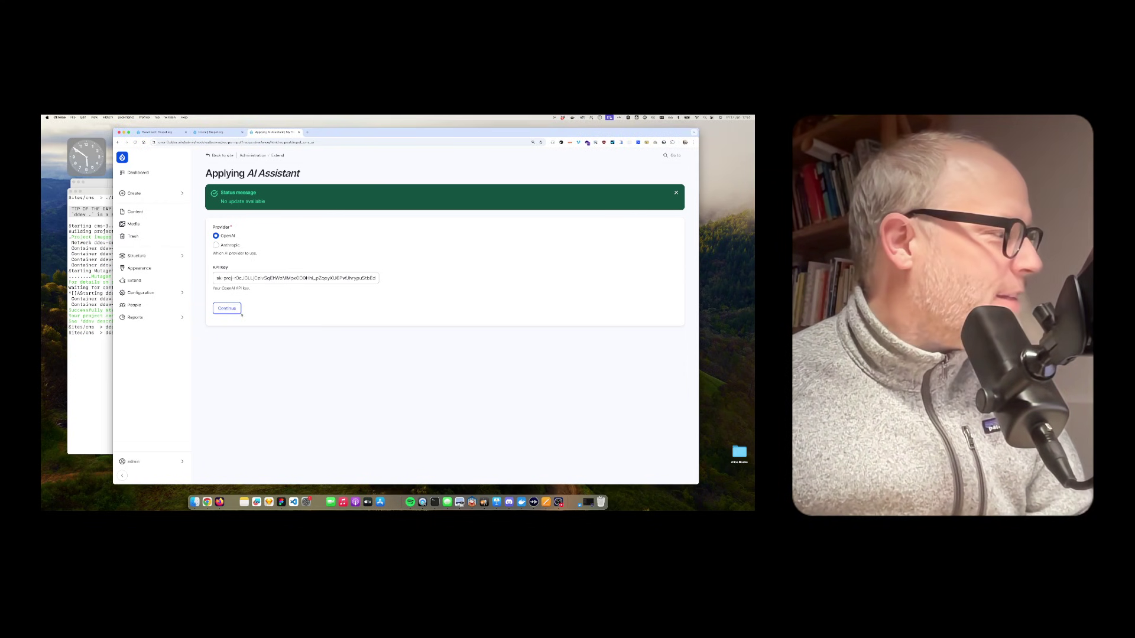
click(227, 310)
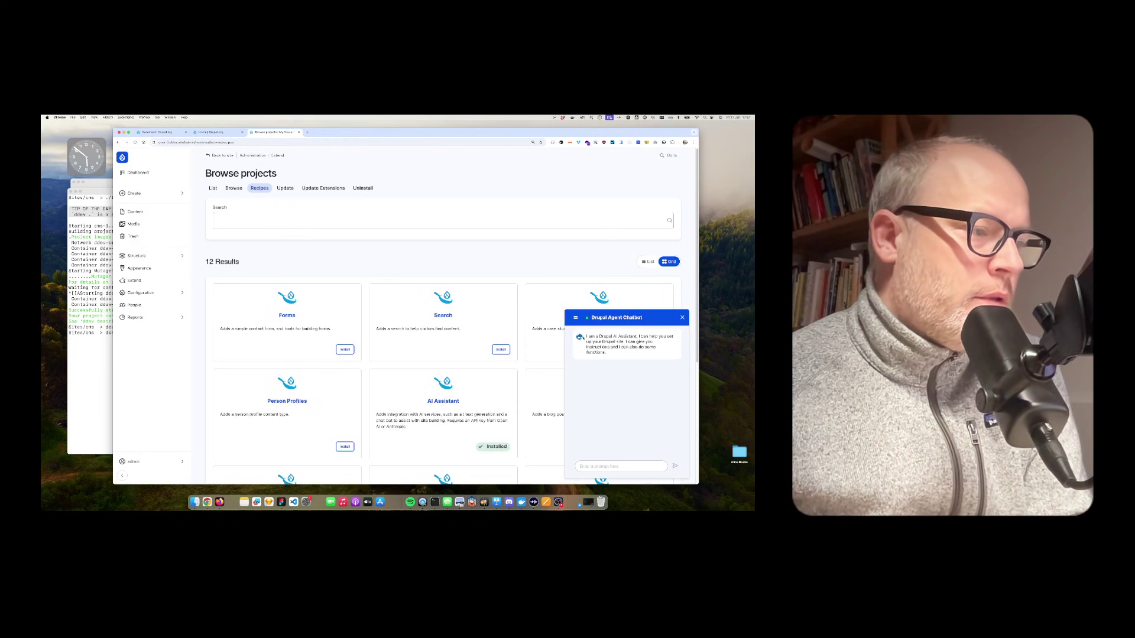
Step: Send the chatbot a request for an iPhone content type covering every iPhone ever made
drag(586, 336, 620, 353)
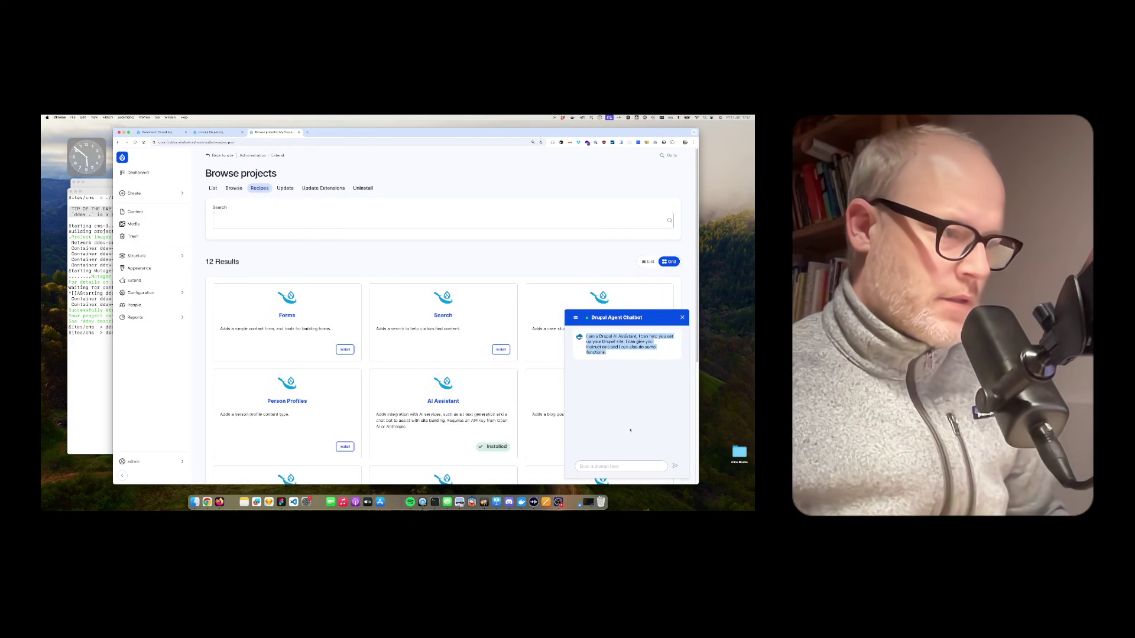
click(635, 466)
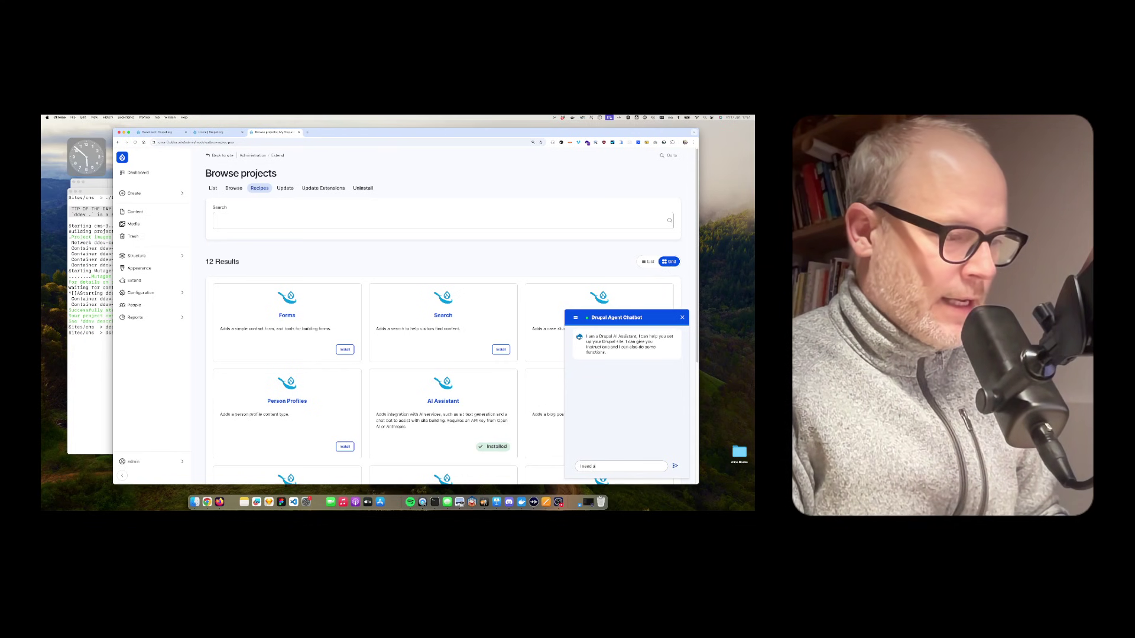
text(hone Content Type becau)
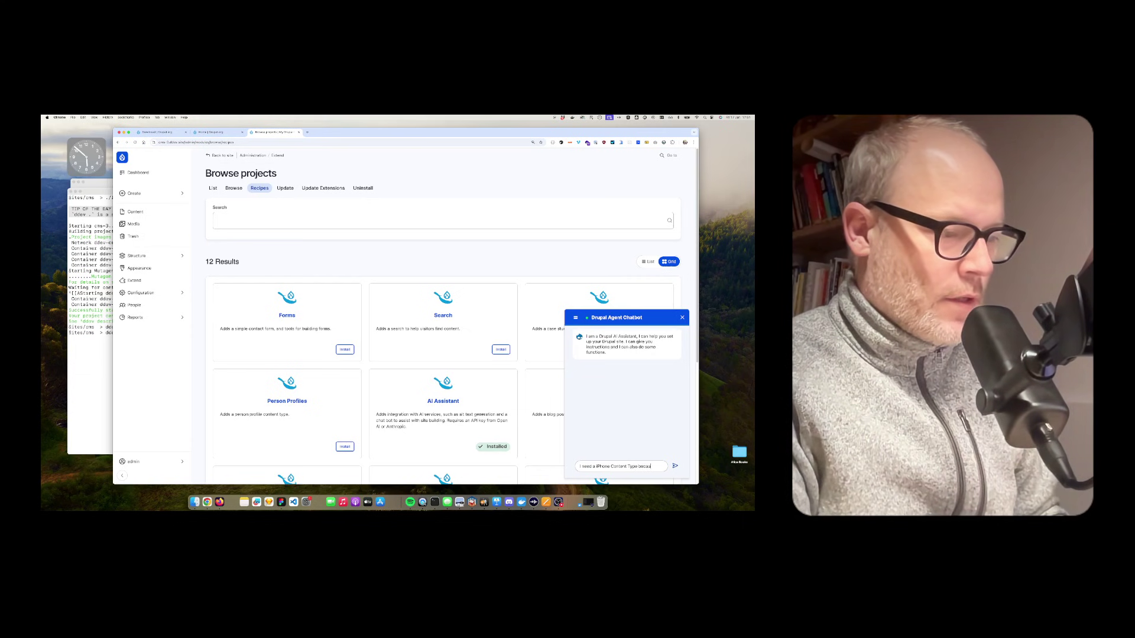
text(se I want to create an overview of all i)
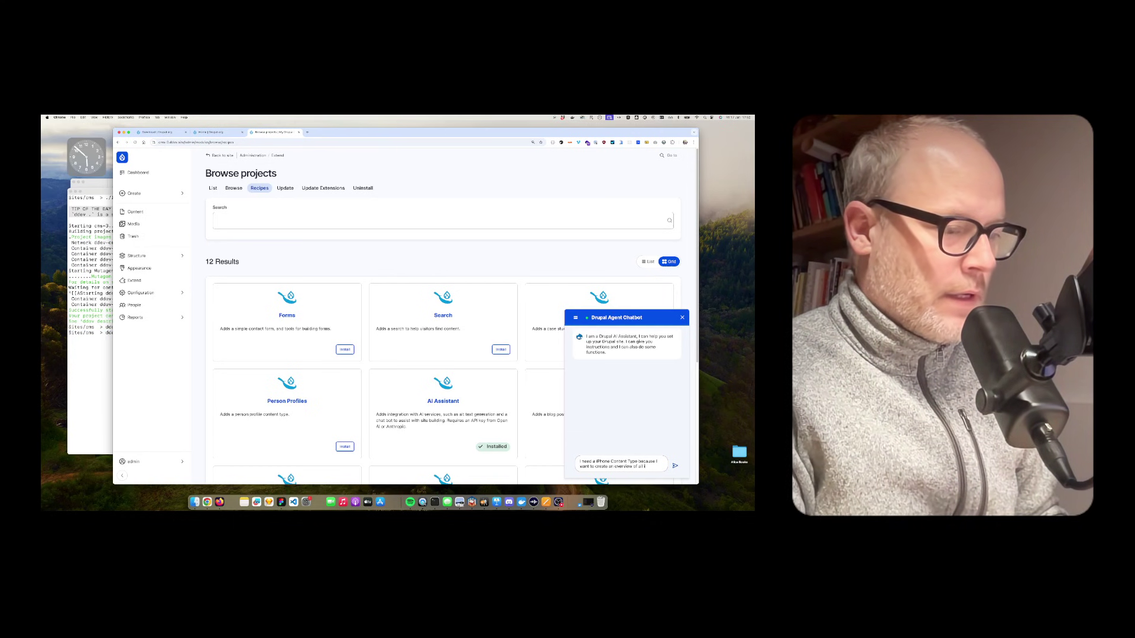
text(ever created. Co)
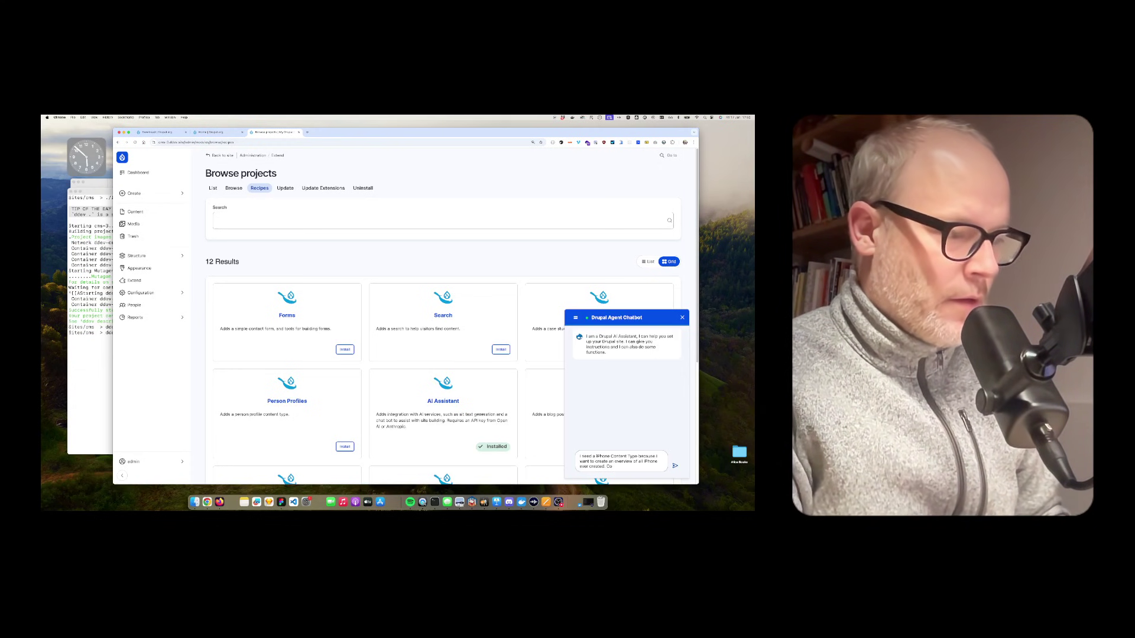
text(up with a)
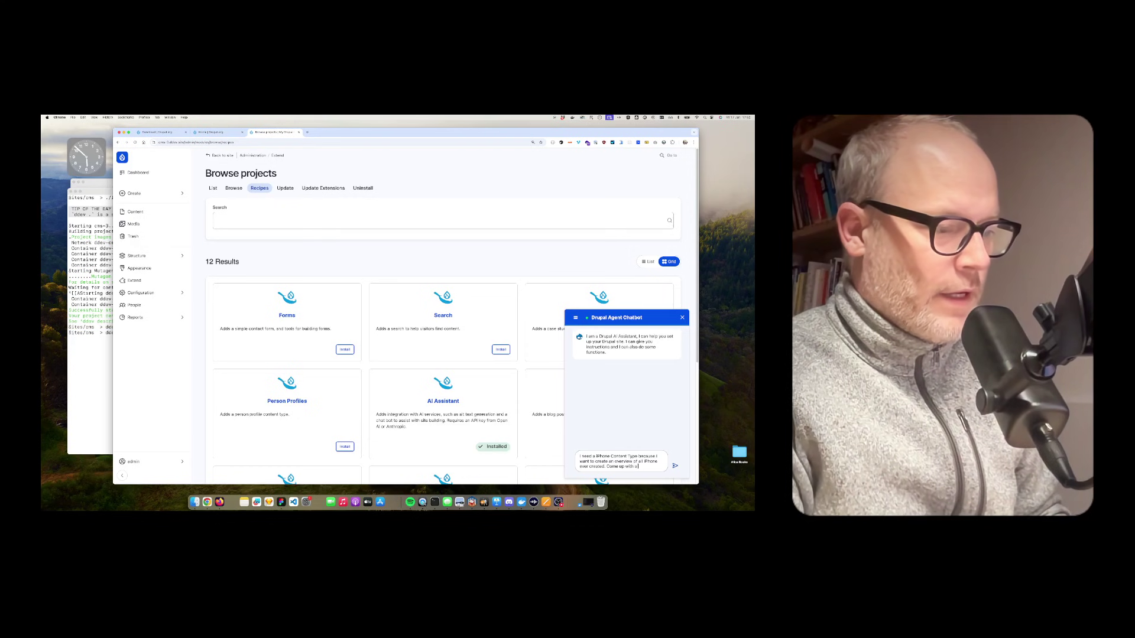
text( datastructure.)
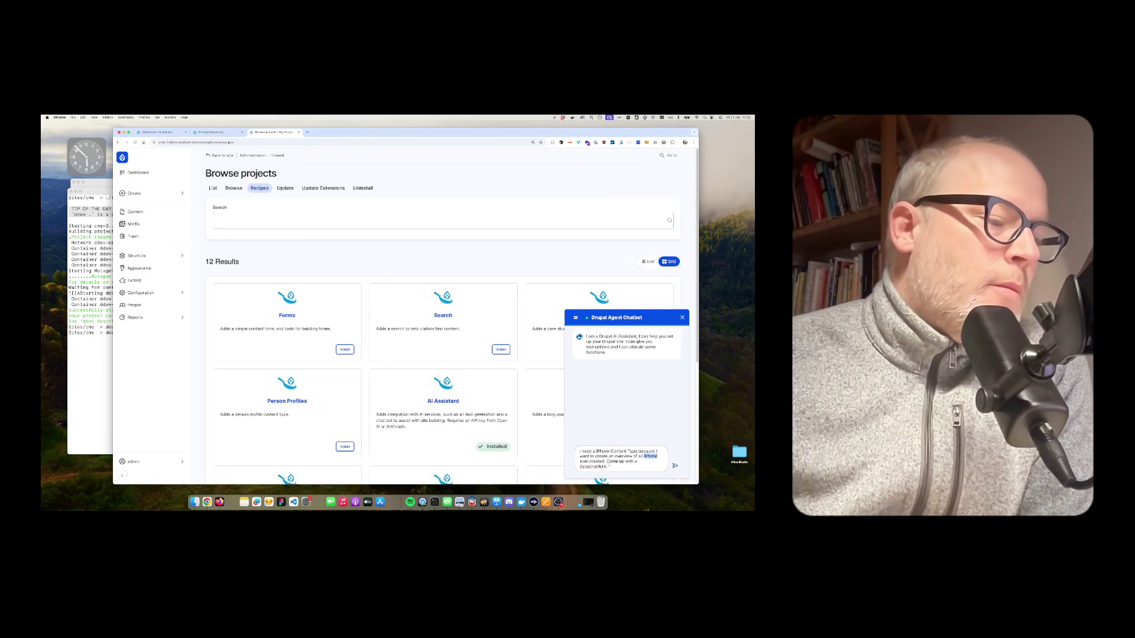
drag(610, 466, 584, 447)
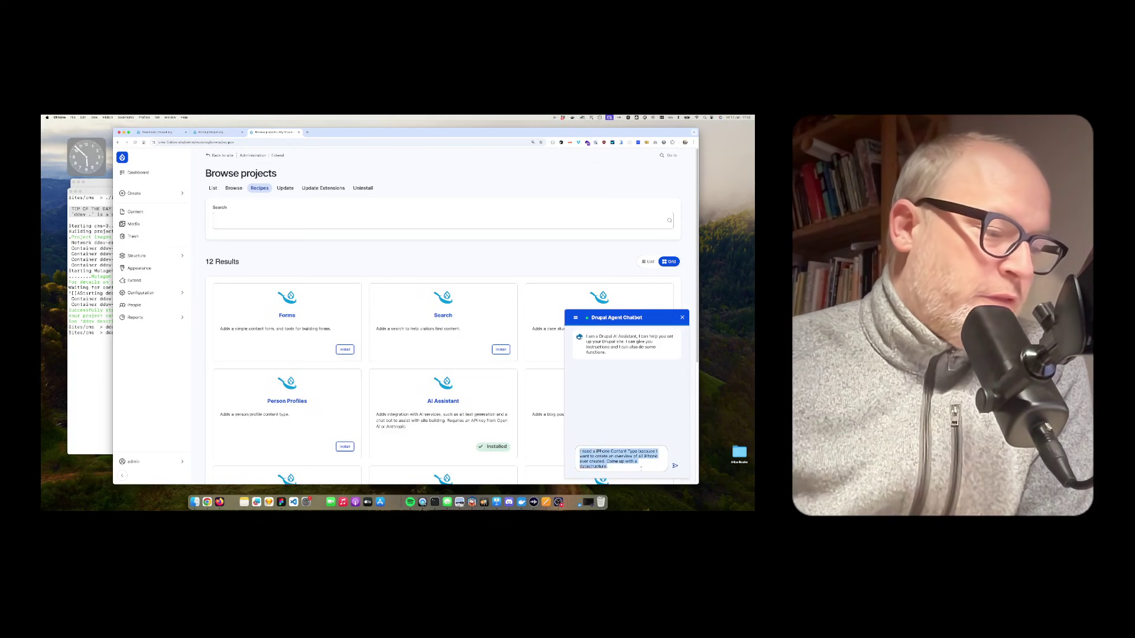
key(Return)
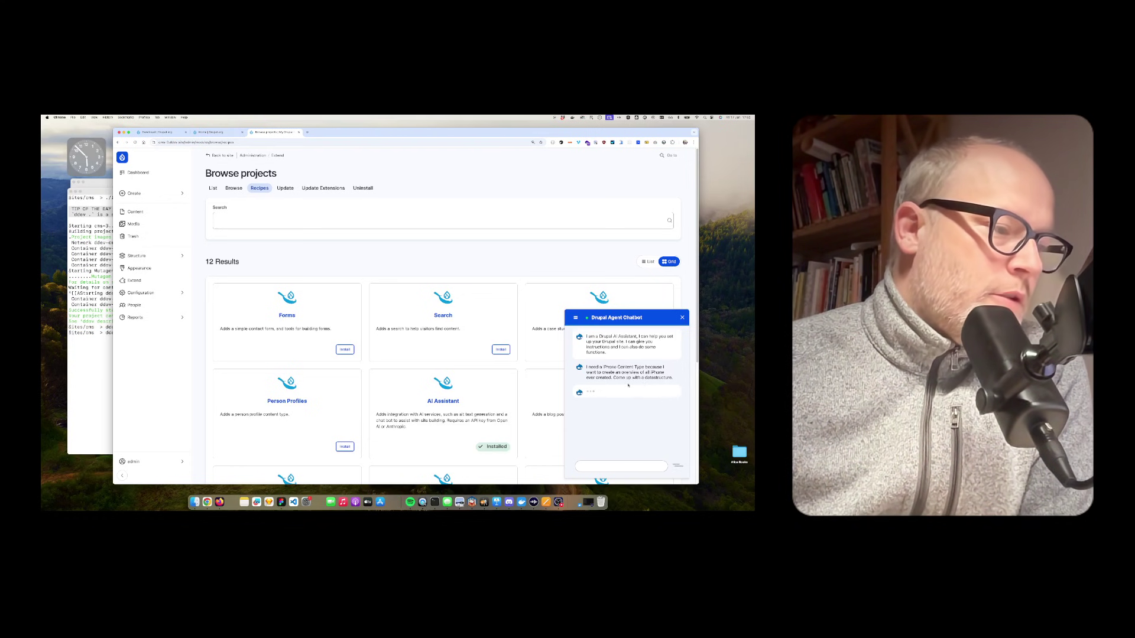
Step: Review the chatbot's proposed iPhone fields, like battery life, operating system and media gallery
scroll(626, 390, up, 6)
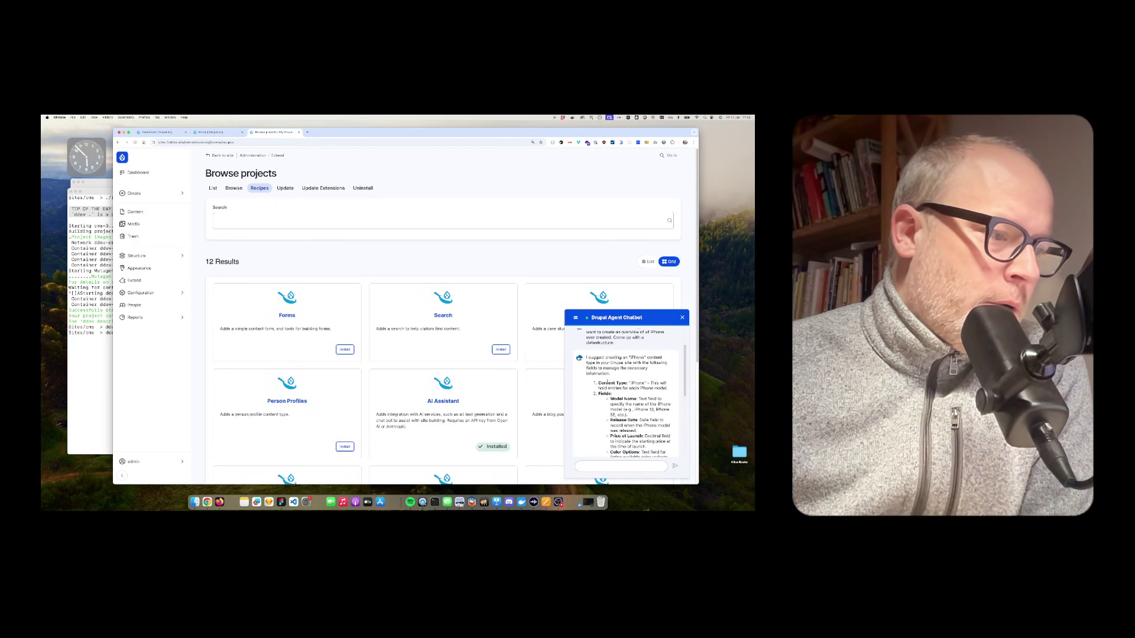
drag(586, 358, 640, 375)
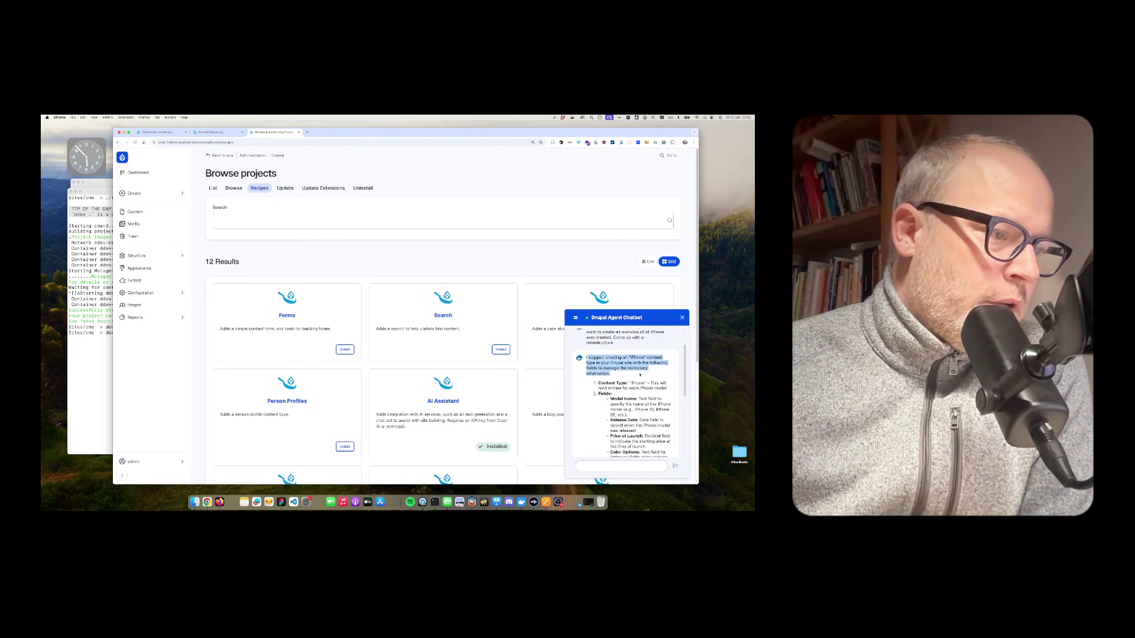
click(662, 383)
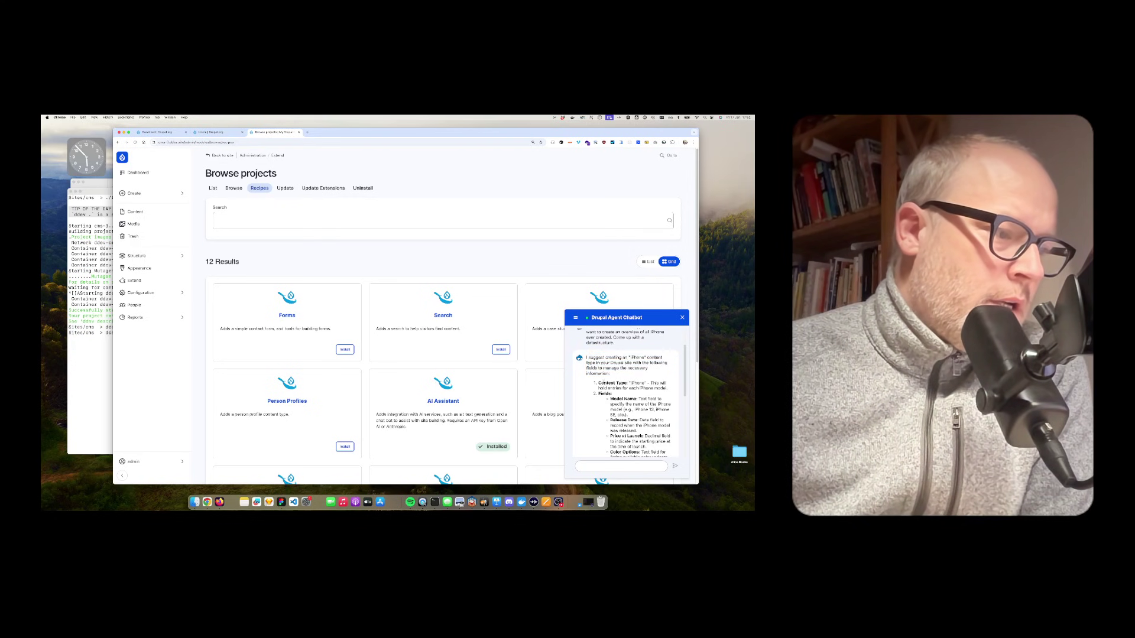
drag(599, 388, 666, 389)
scroll(669, 388, down, 4)
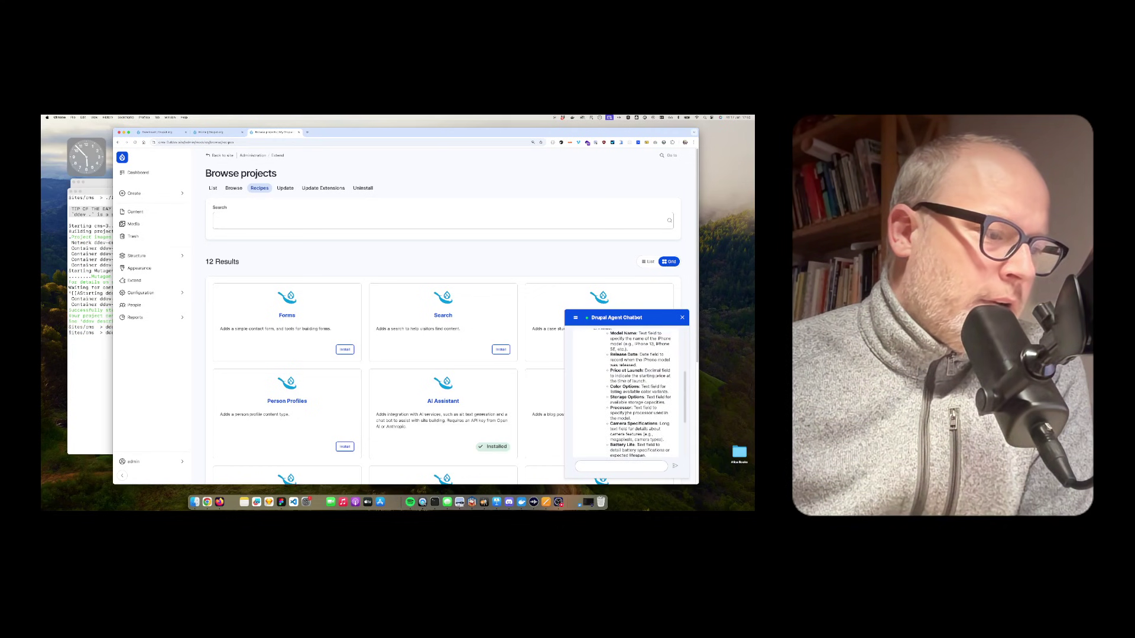
scroll(650, 390, down, 5)
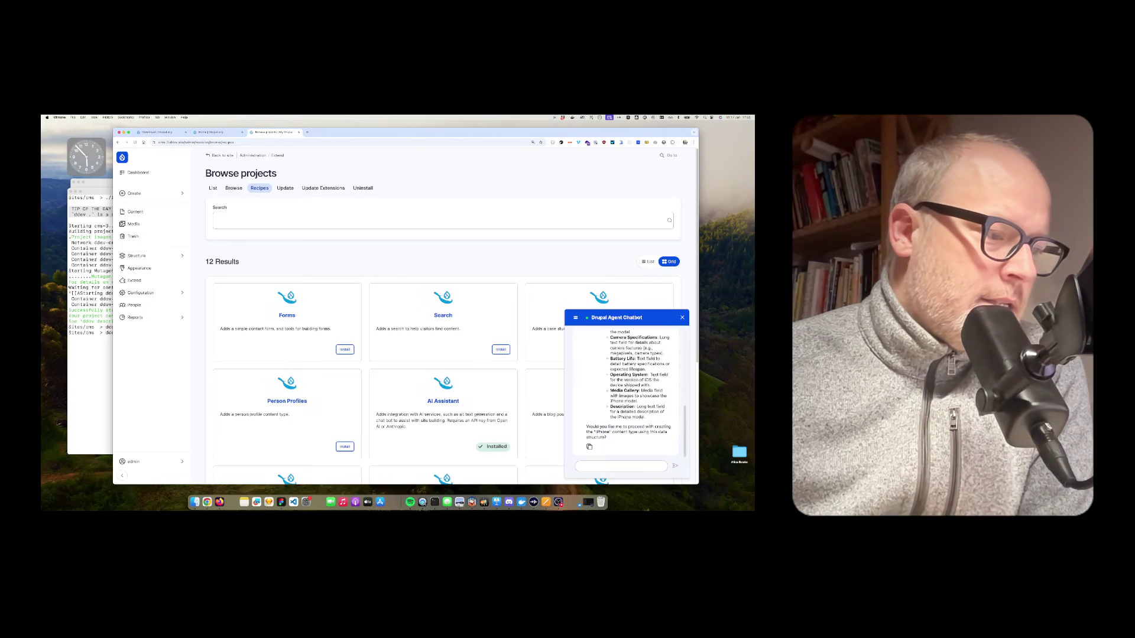
Step: Reply 'yes' so the chatbot creates the iPhone content type
click(580, 466)
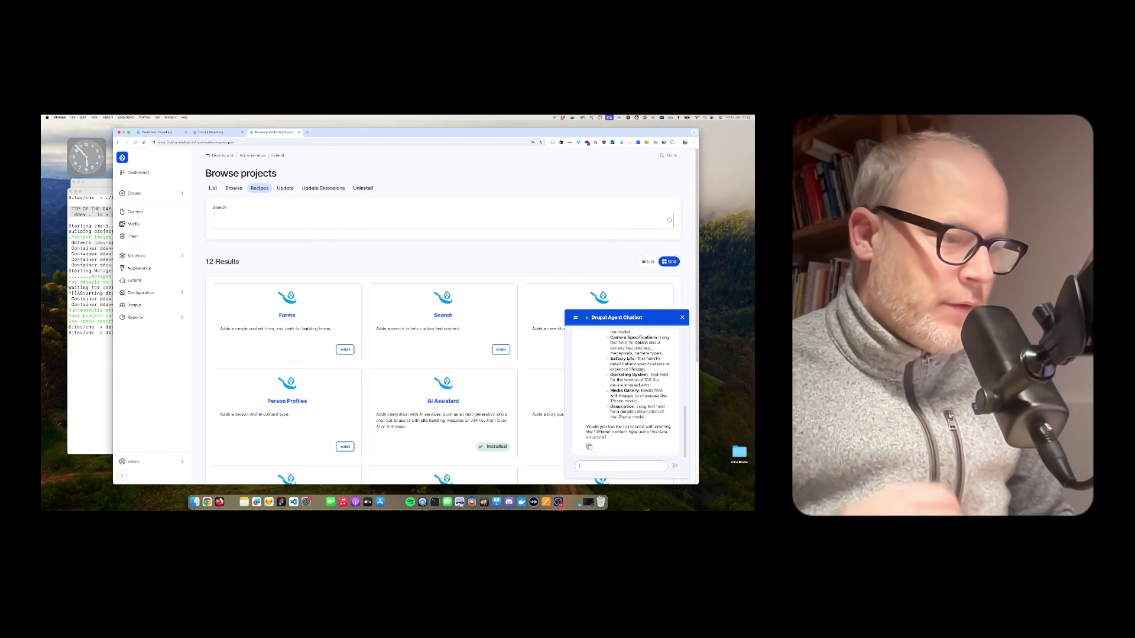
text(yes)
key(Return)
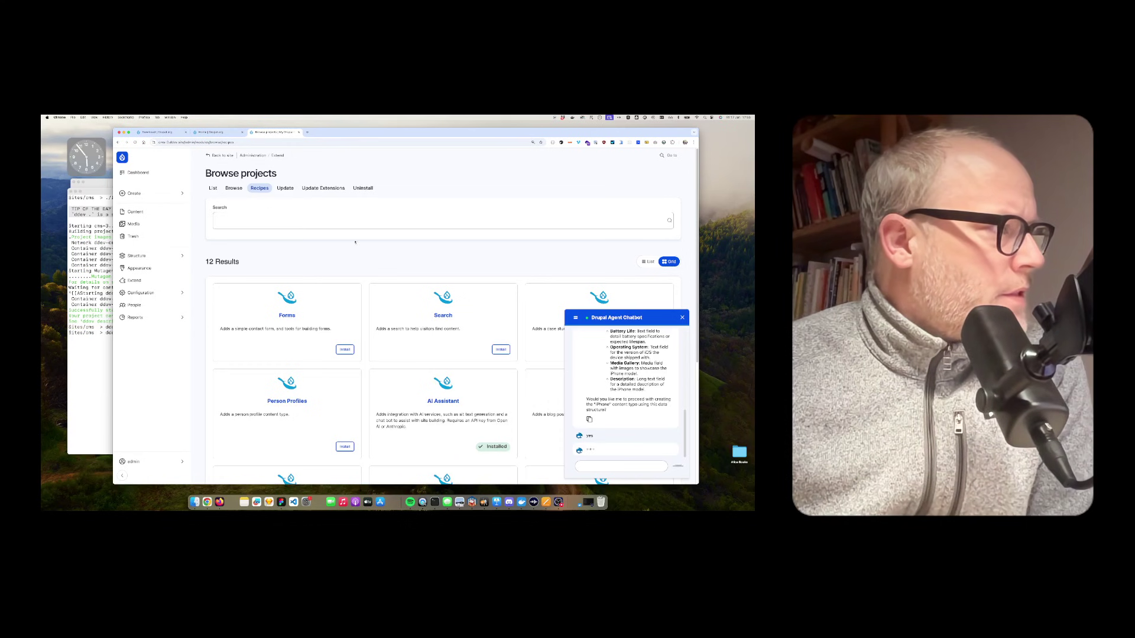
Step: Read the created iPhone fields (Model Name, Release Date, Price at Launch), then go to Dashboard
scroll(371, 279, down, 5)
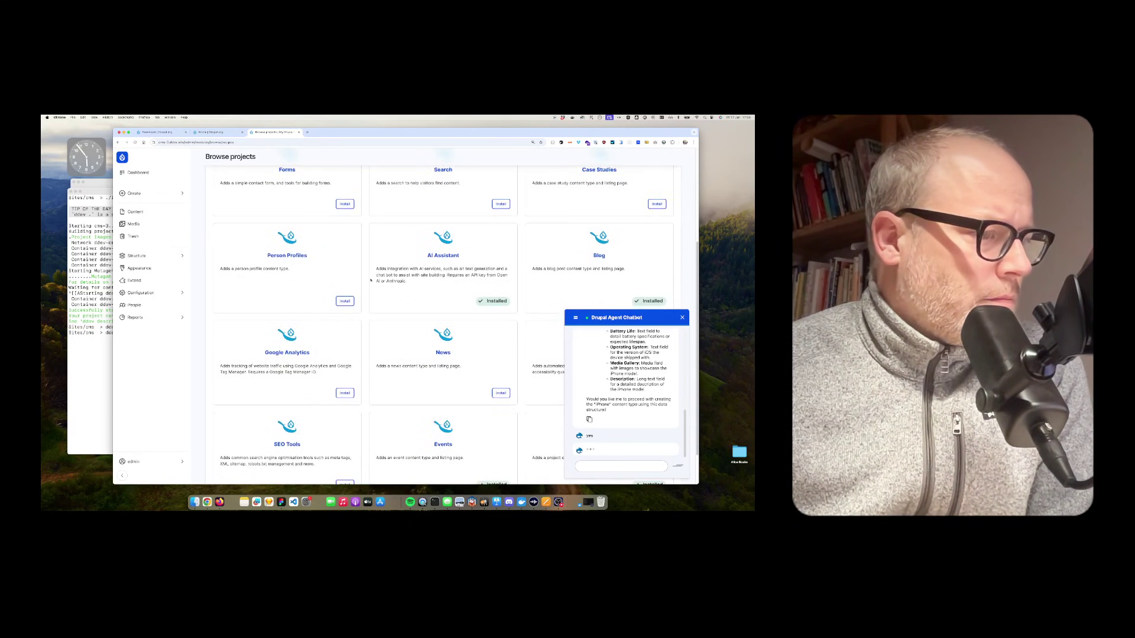
scroll(371, 280, up, 5)
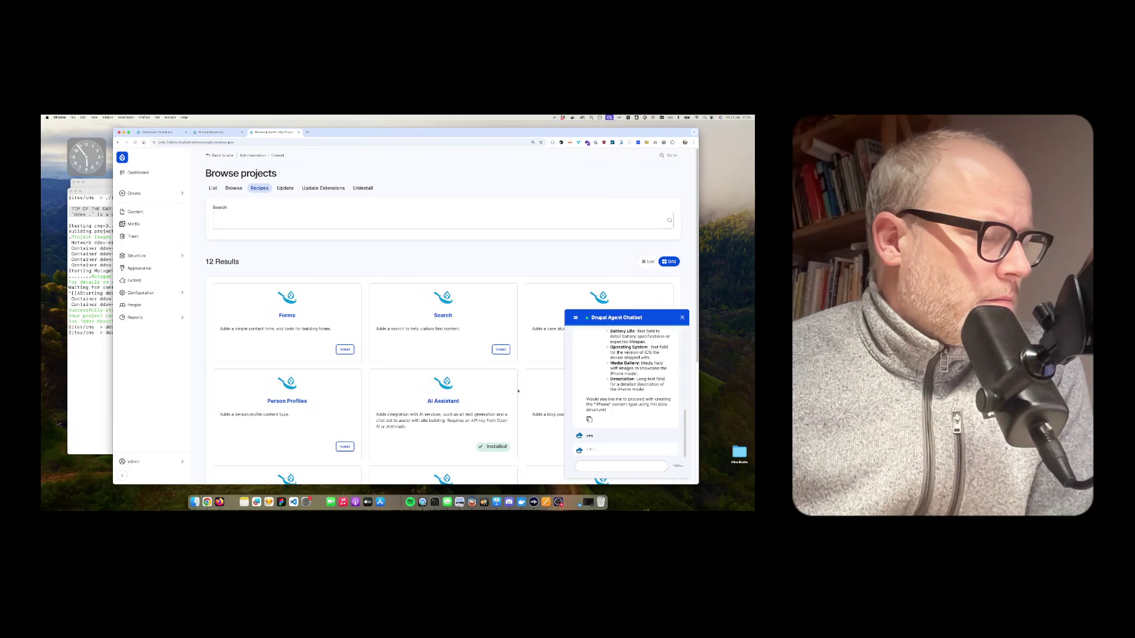
scroll(630, 405, up, 3)
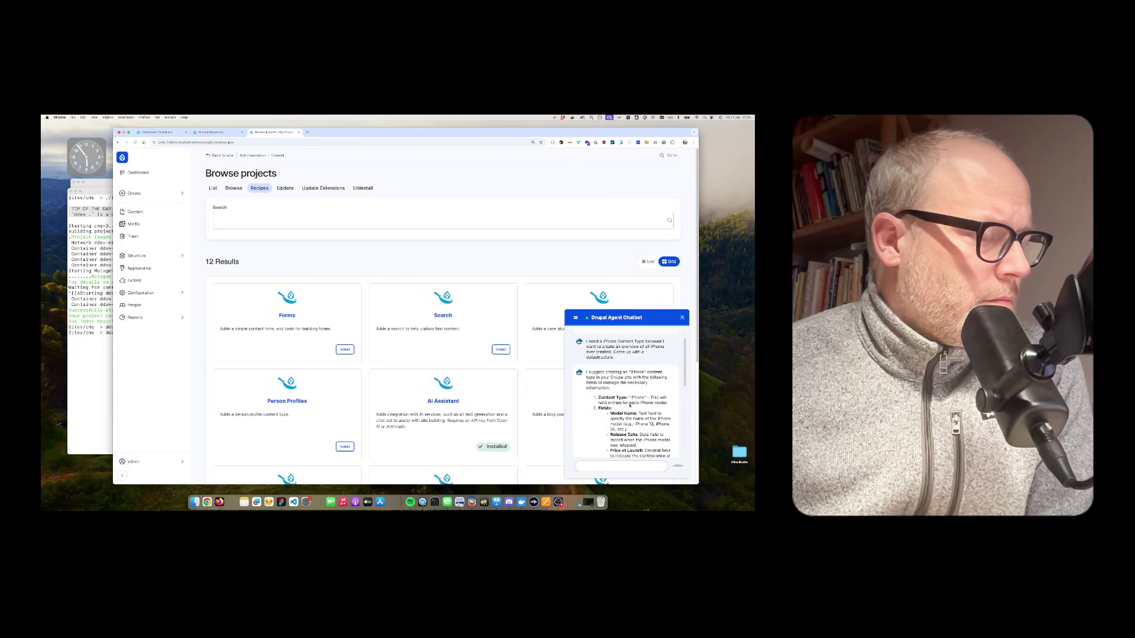
scroll(629, 405, down, 3)
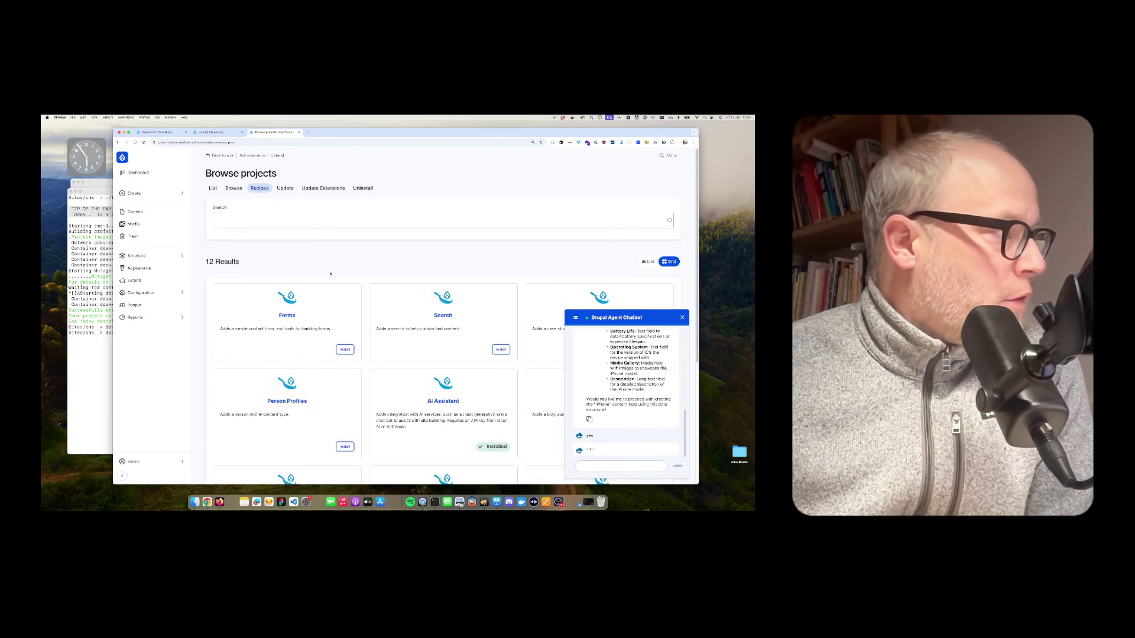
scroll(330, 274, down, 3)
scroll(330, 275, up, 3)
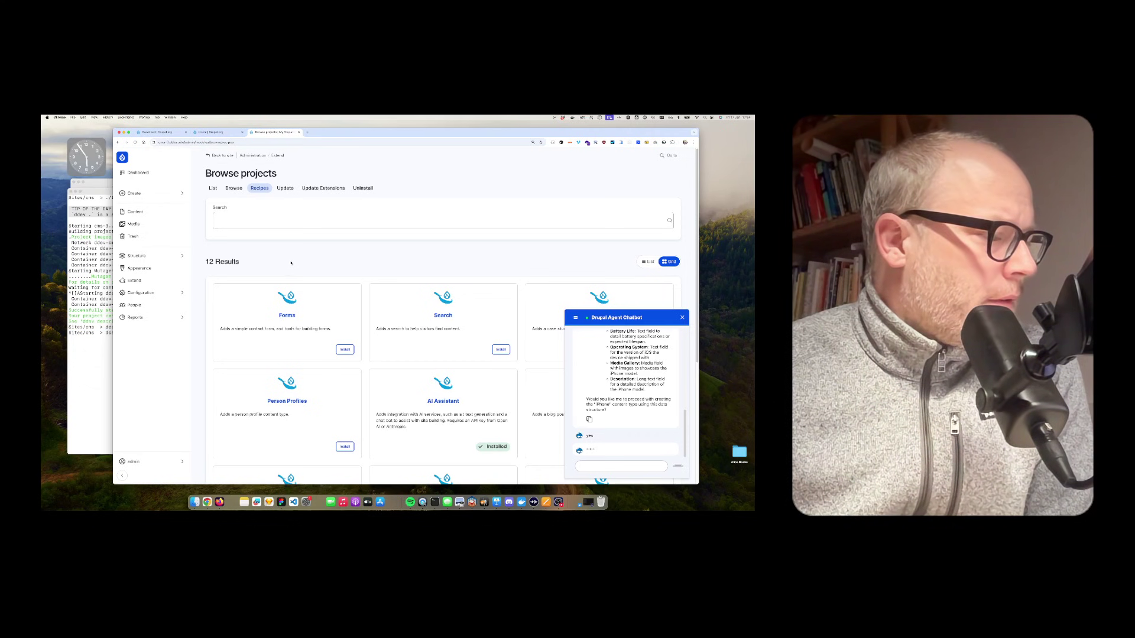
scroll(291, 262, down, 5)
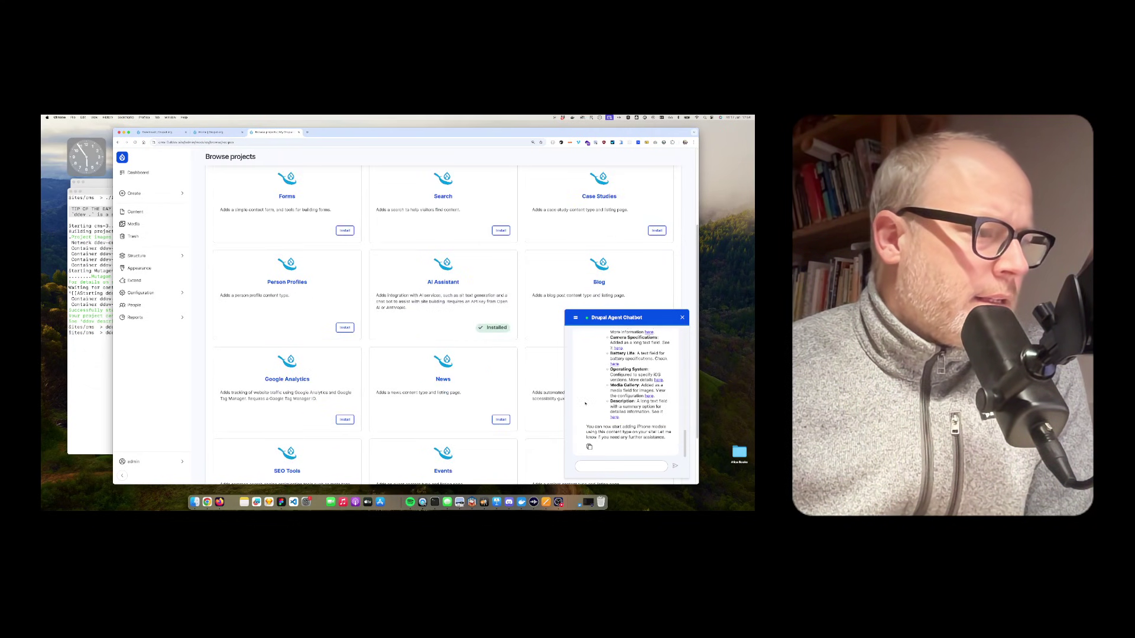
scroll(585, 402, down, 3)
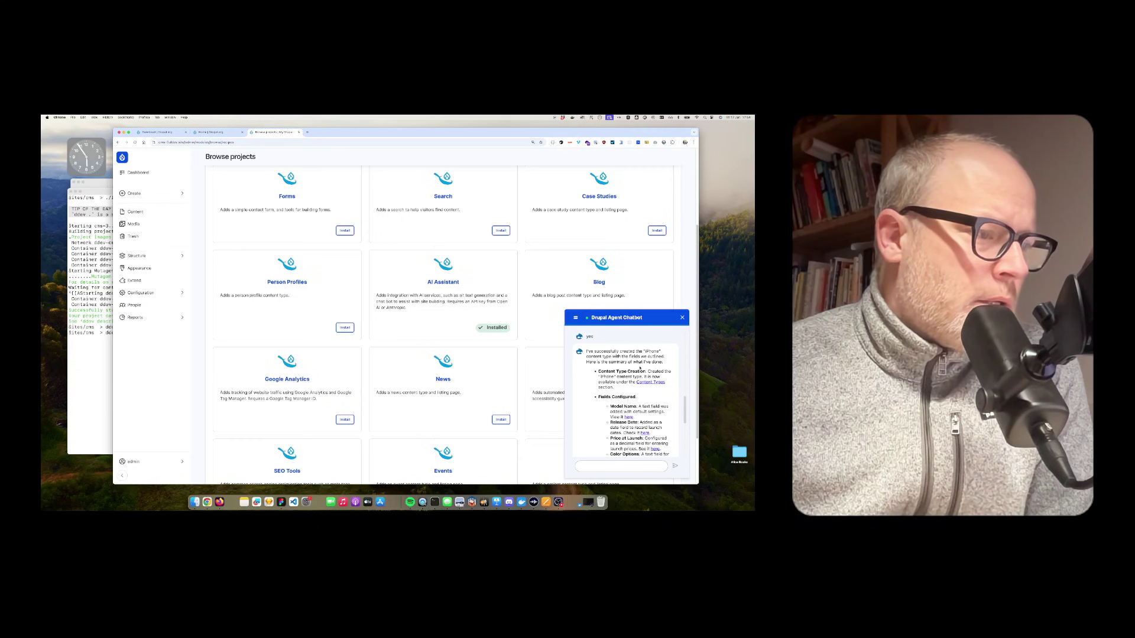
scroll(626, 393, down, 1)
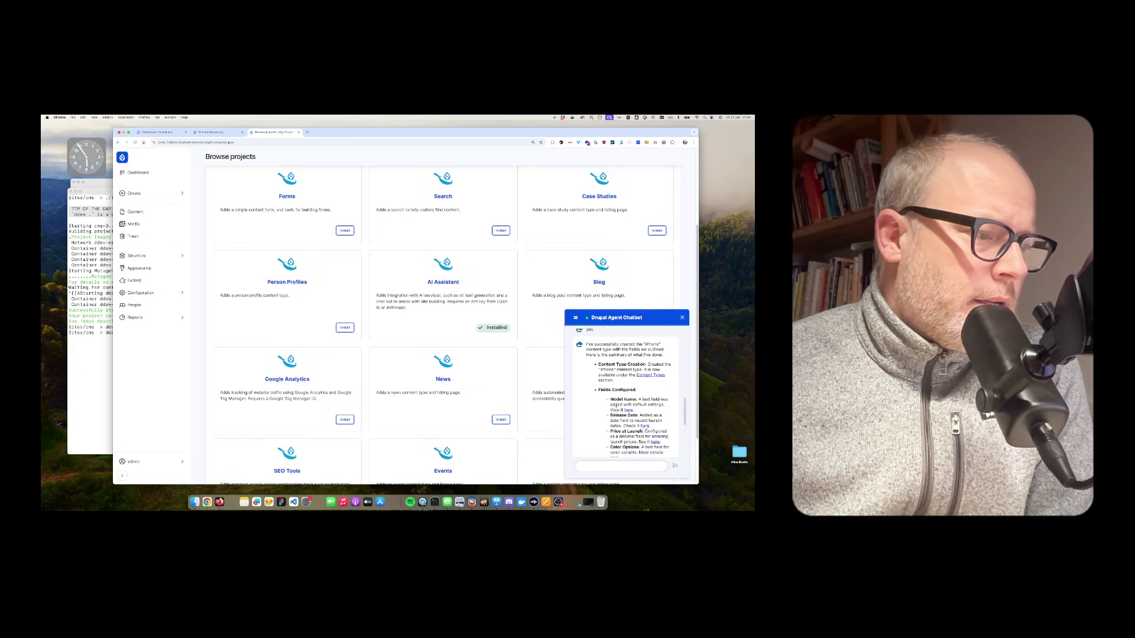
scroll(618, 410, down, 10)
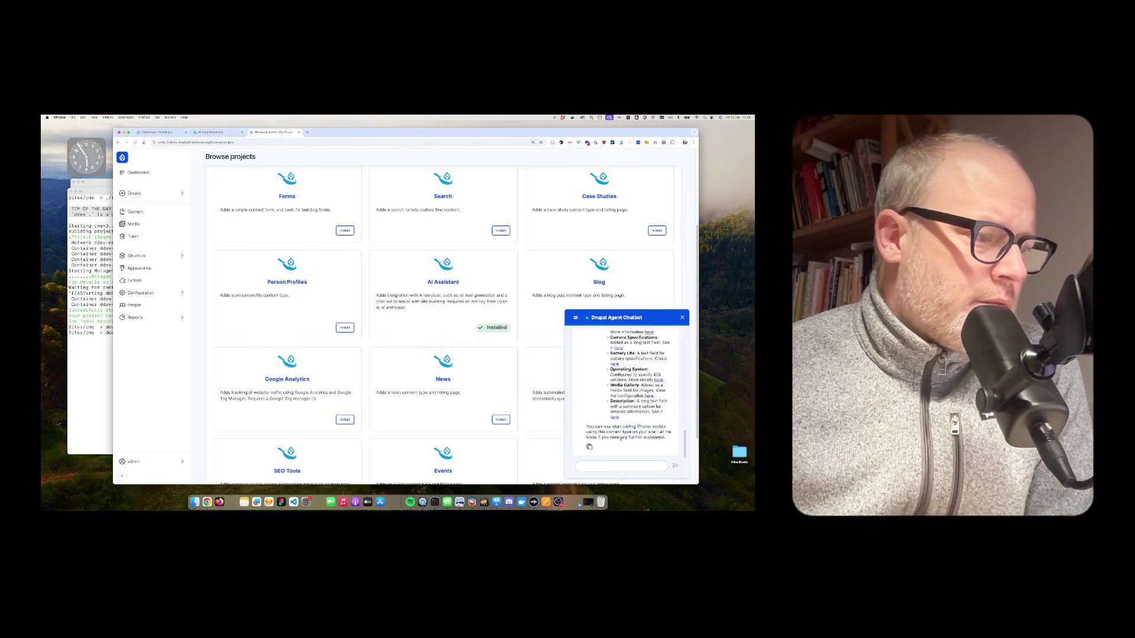
click(174, 172)
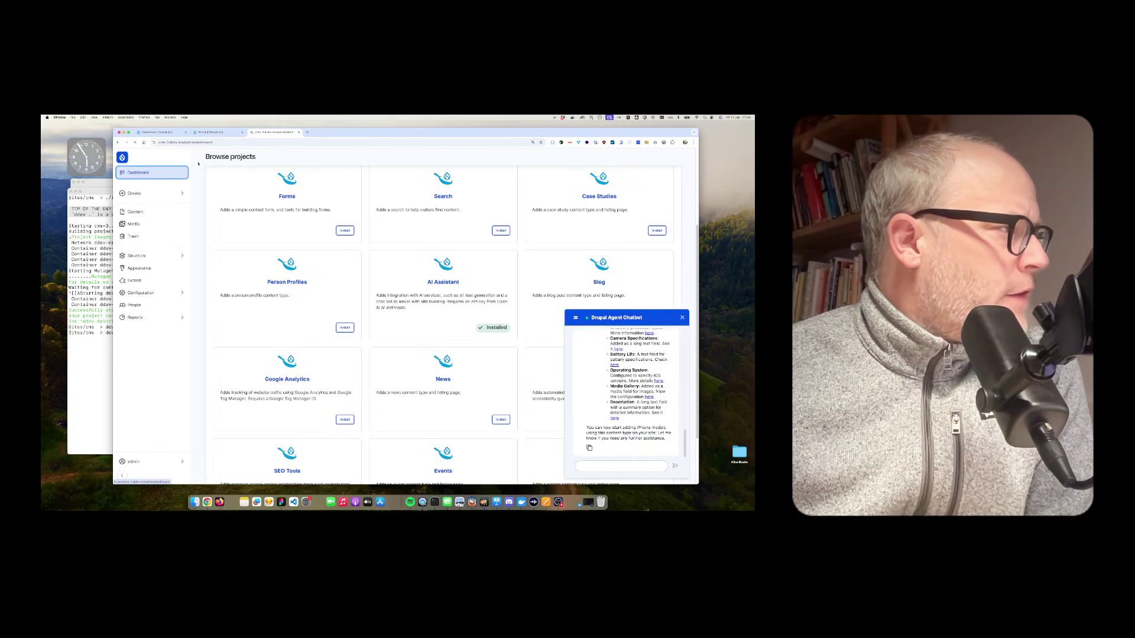
Step: Create a new iPhone item titled 'iPhone 3' with battery life 1h and description 'asdfasdf'
click(157, 194)
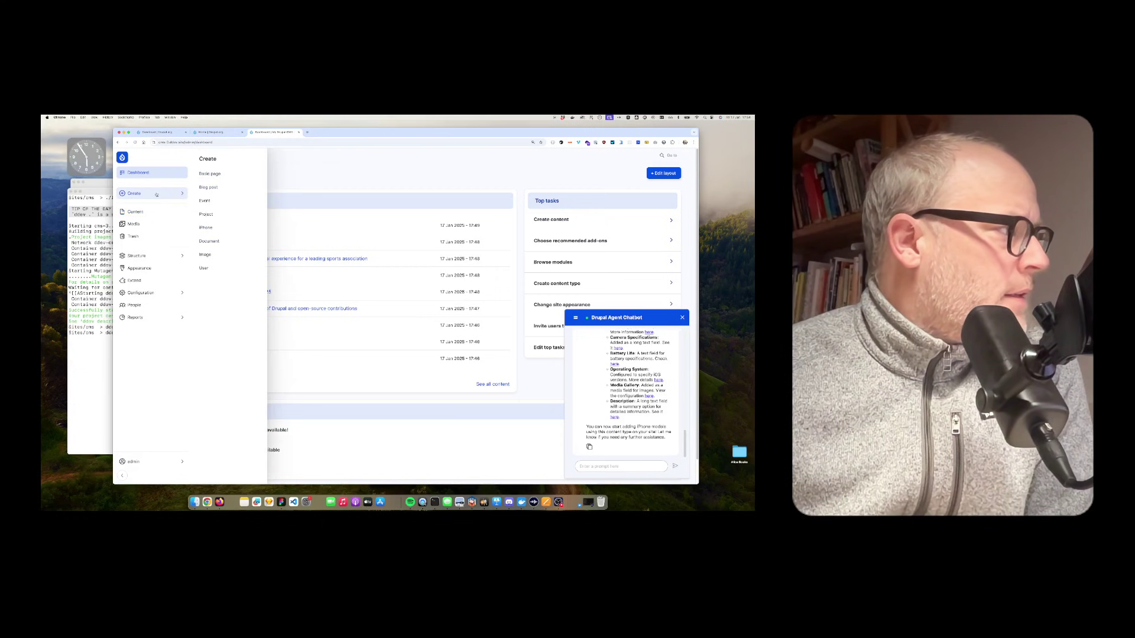
click(204, 229)
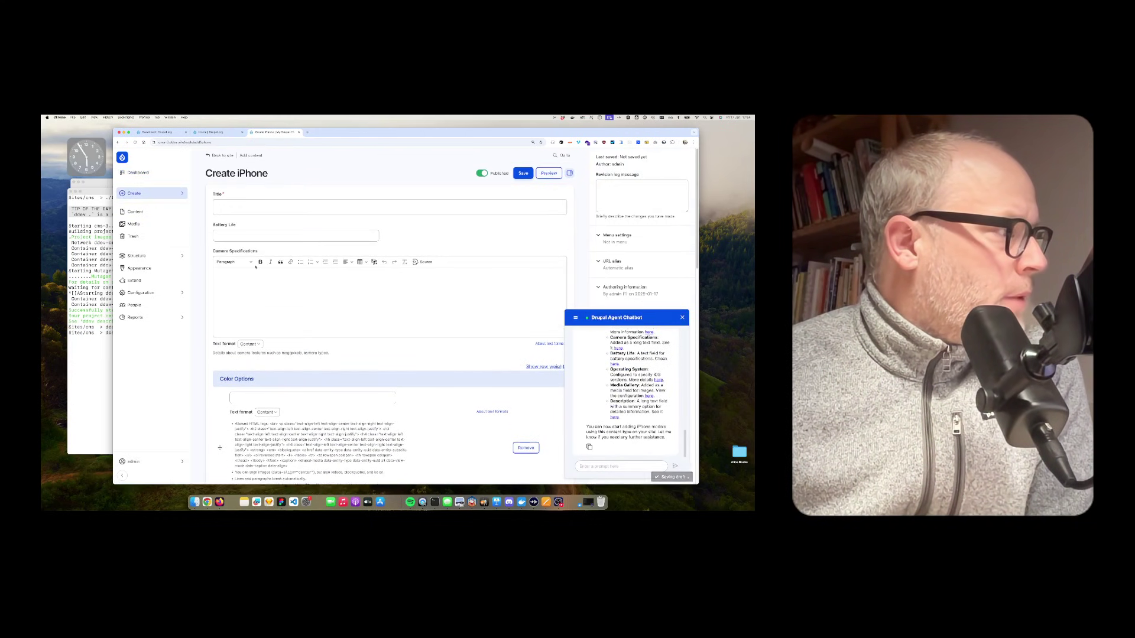
click(228, 202)
click(231, 207)
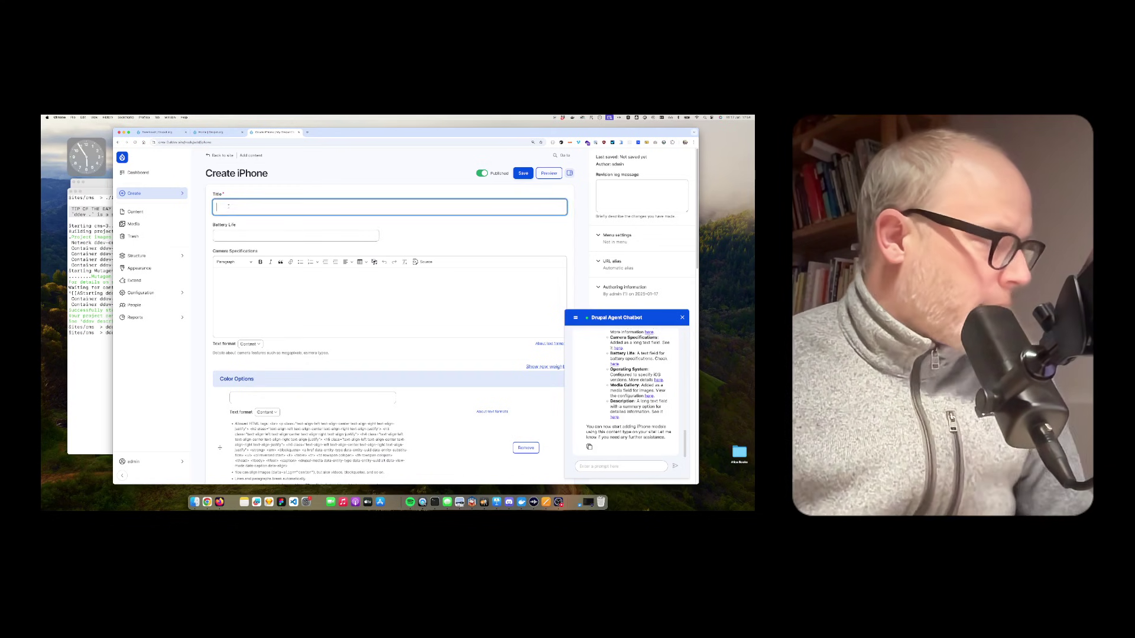
text(iPhone 3)
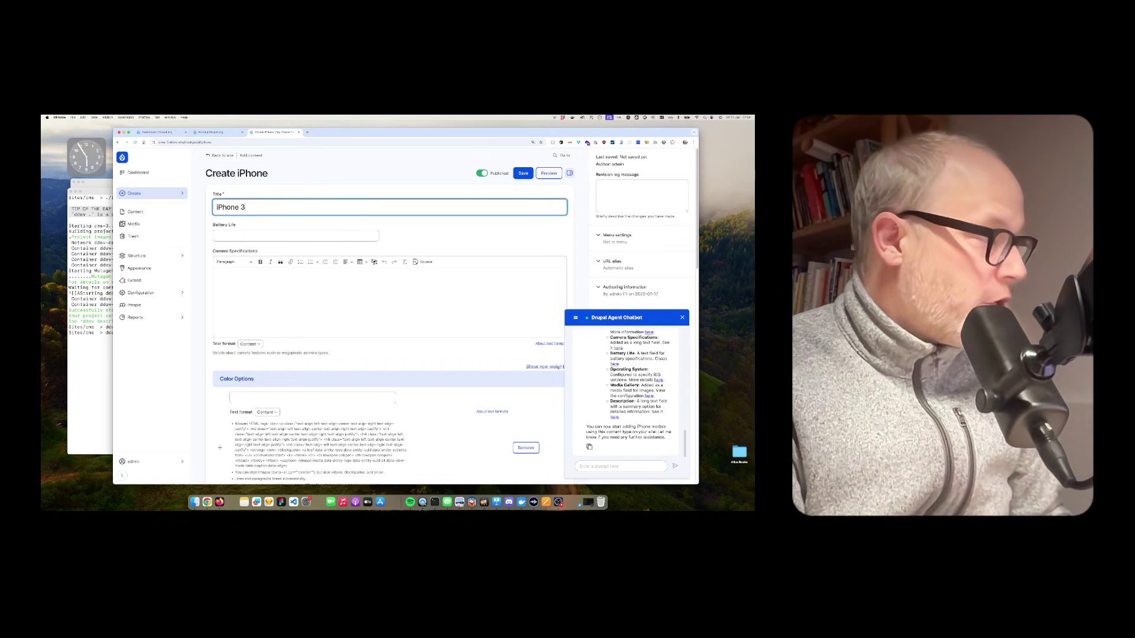
key(Tab)
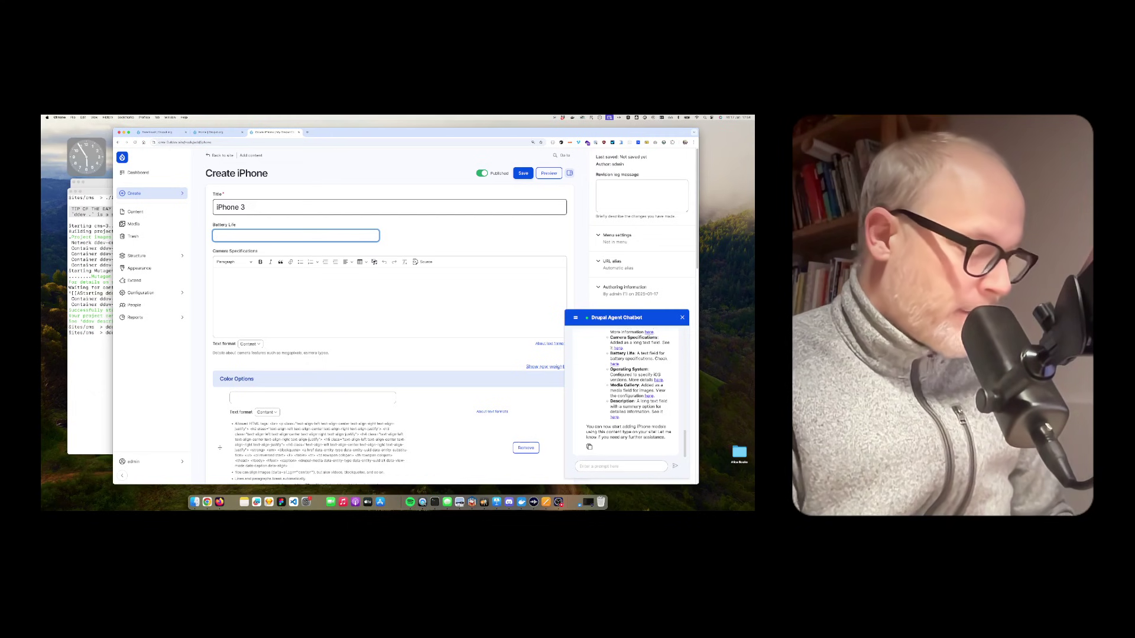
text(1h)
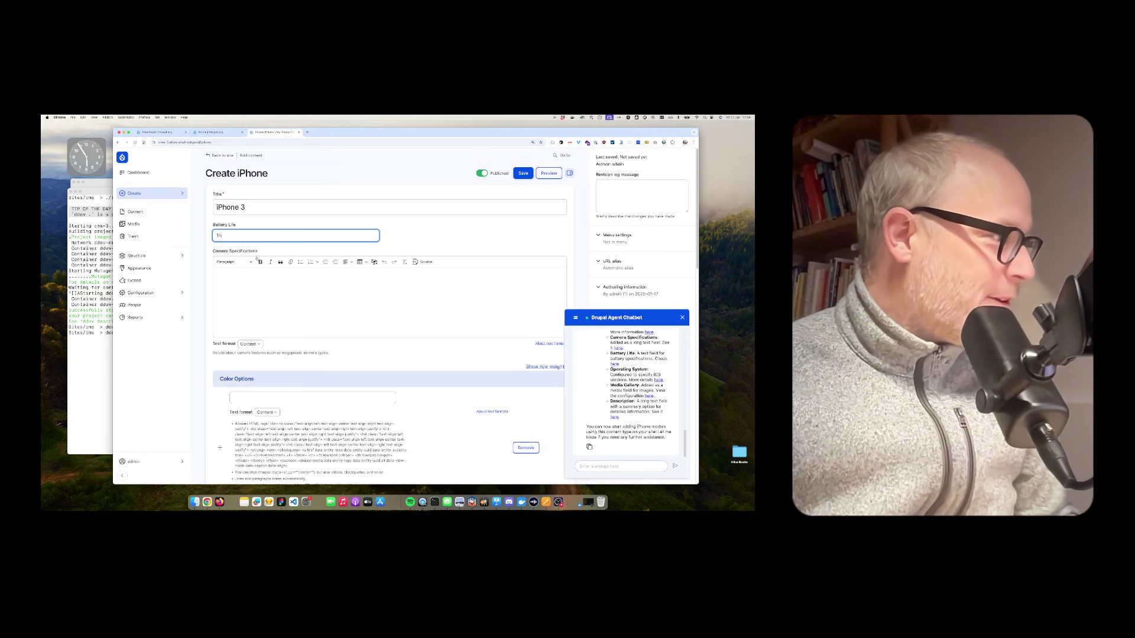
key(Tab)
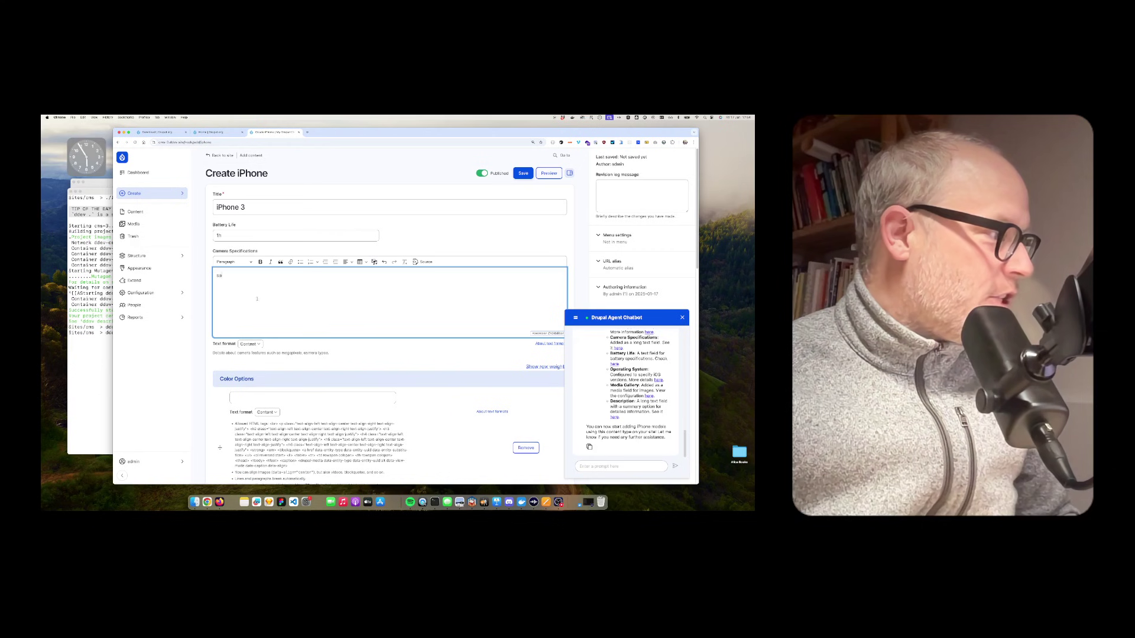
scroll(254, 264, down, 5)
key(Tab)
key(Tab)
text(asdfasdf)
Step: Set Price at Launch to 250 and save the iPhone 3 item
scroll(268, 238, up, 2)
click(268, 238)
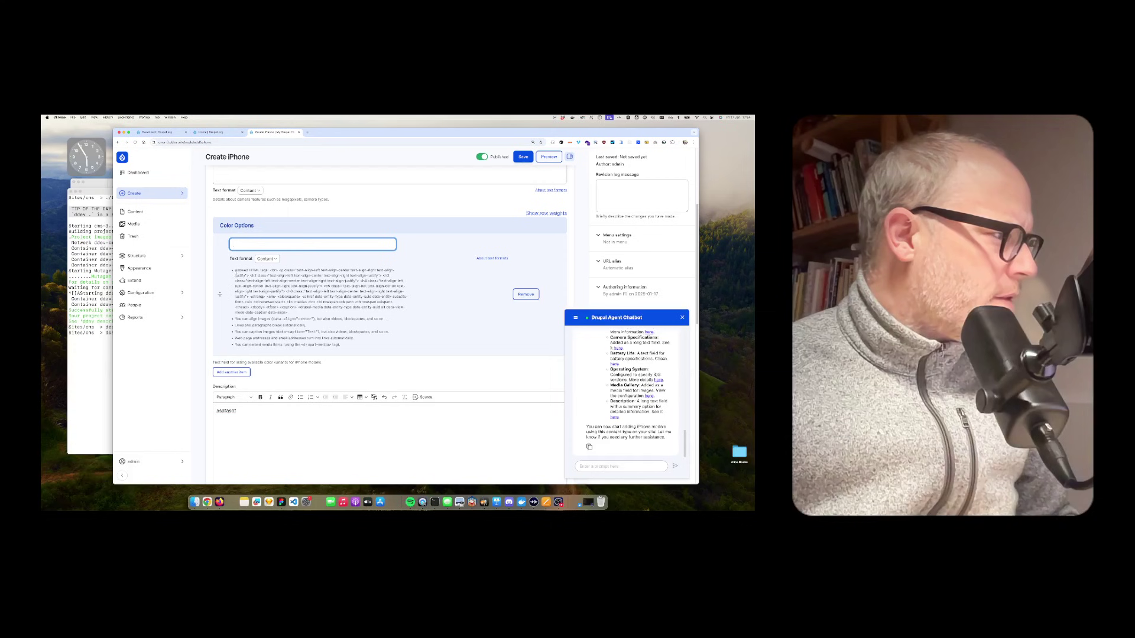
drag(234, 269, 340, 345)
scroll(300, 425, down, 1)
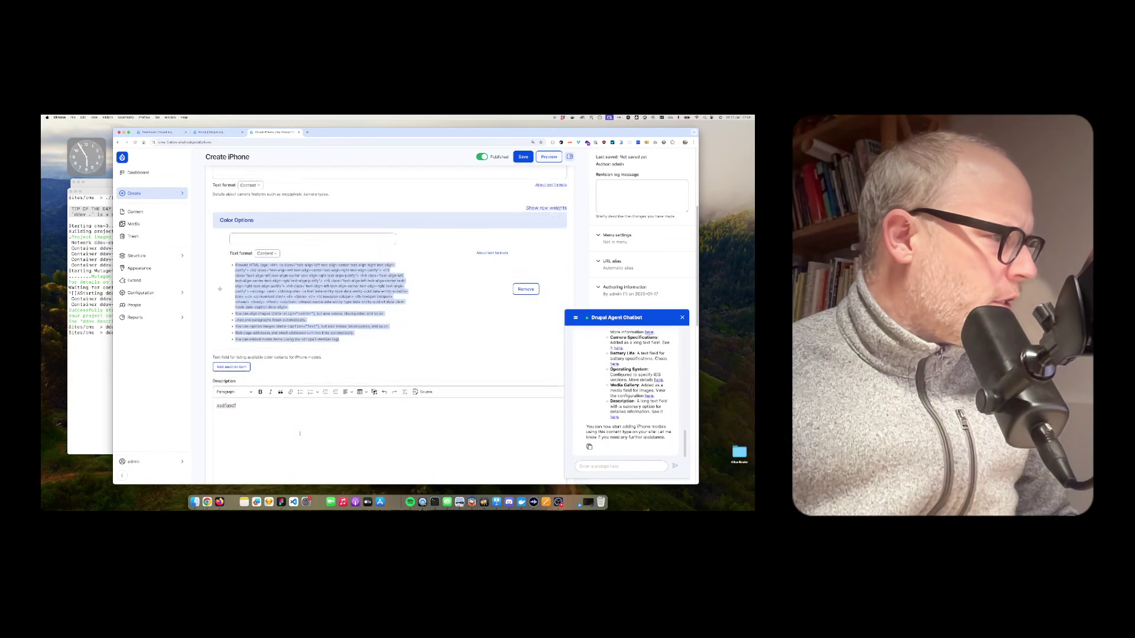
scroll(300, 433, down, 10)
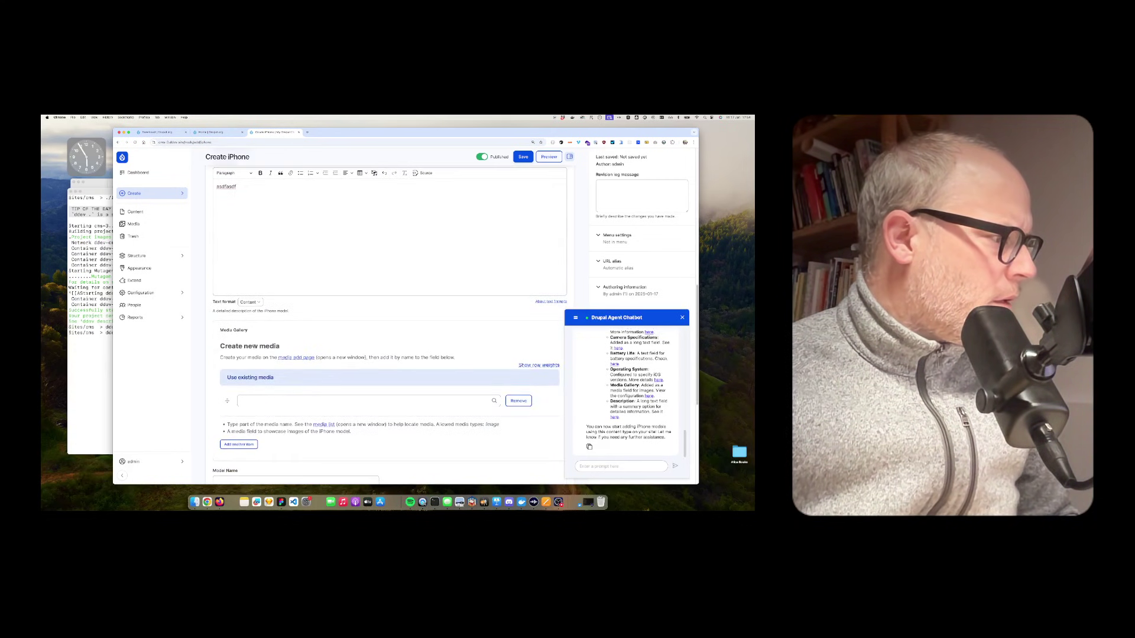
scroll(278, 347, down, 8)
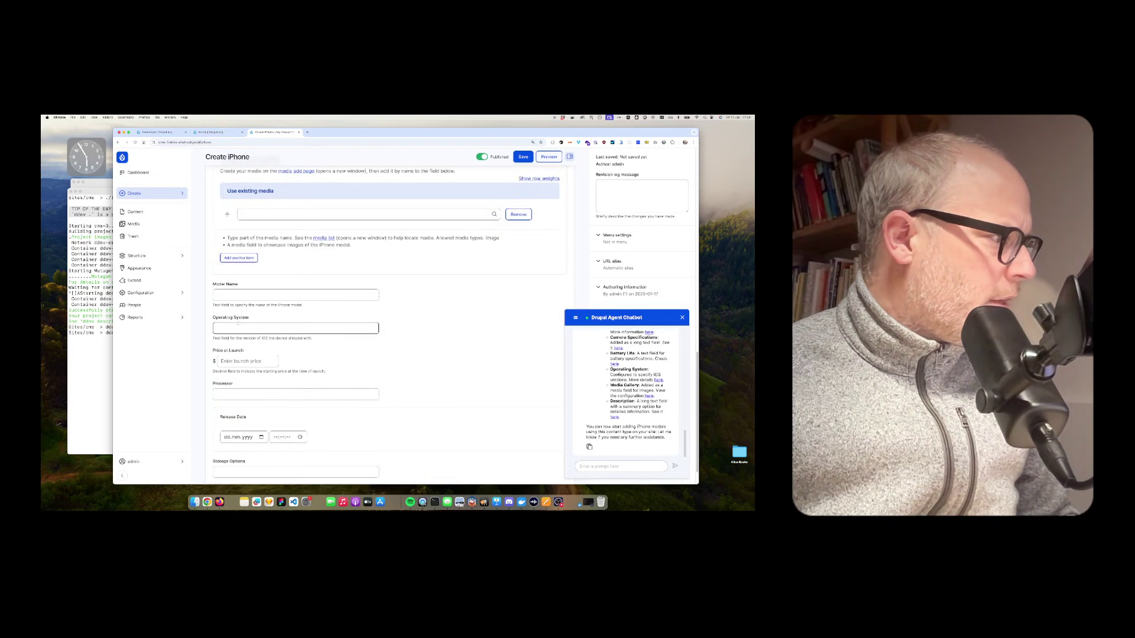
click(217, 294)
click(246, 361)
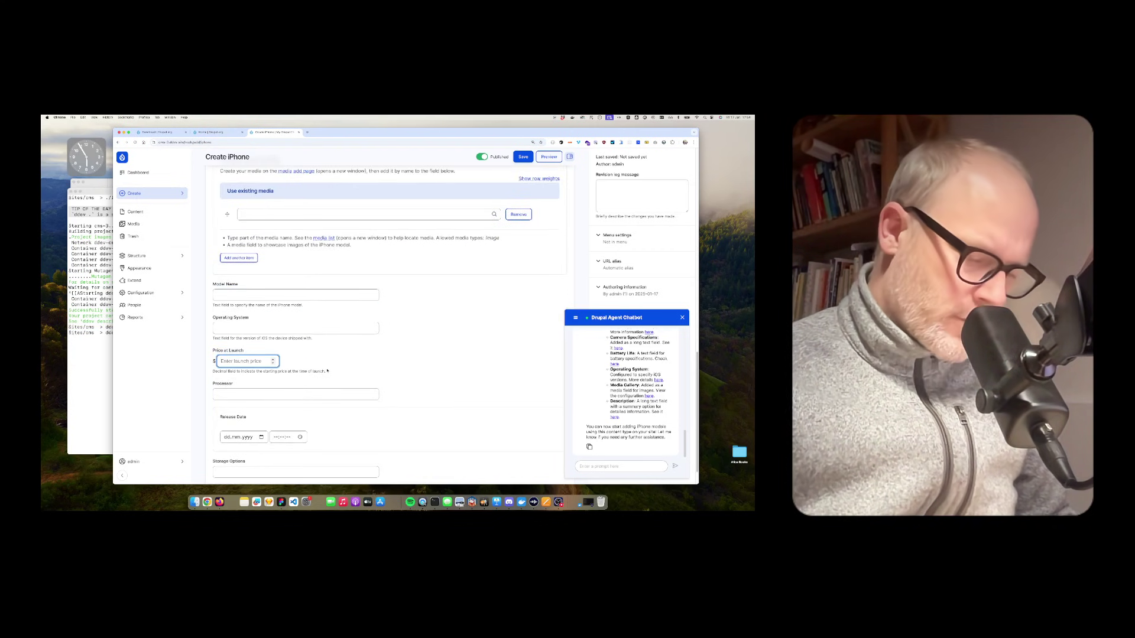
text(250)
scroll(296, 355, down, 1)
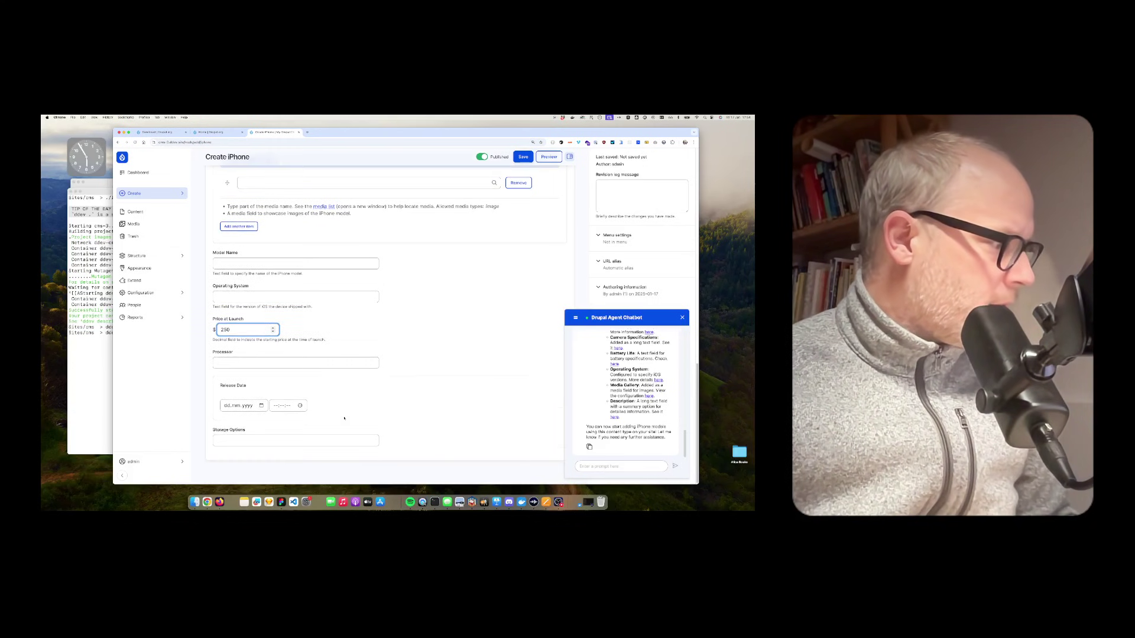
click(263, 439)
key(Return)
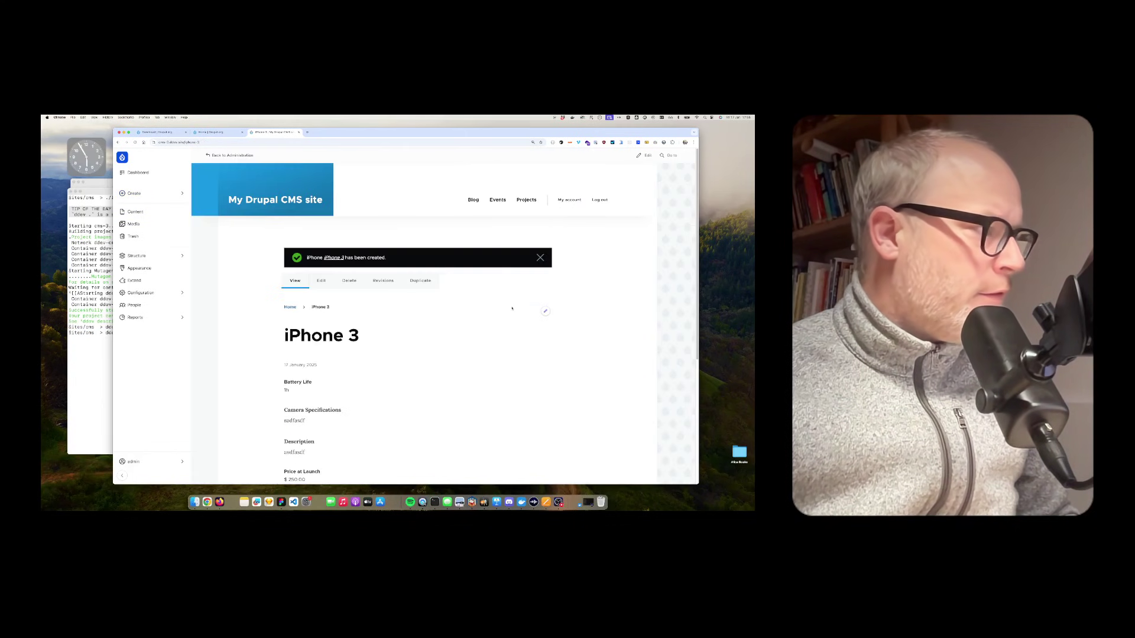
Step: Open the saved iPhone 3 item for editing
drag(370, 358, 332, 434)
click(333, 434)
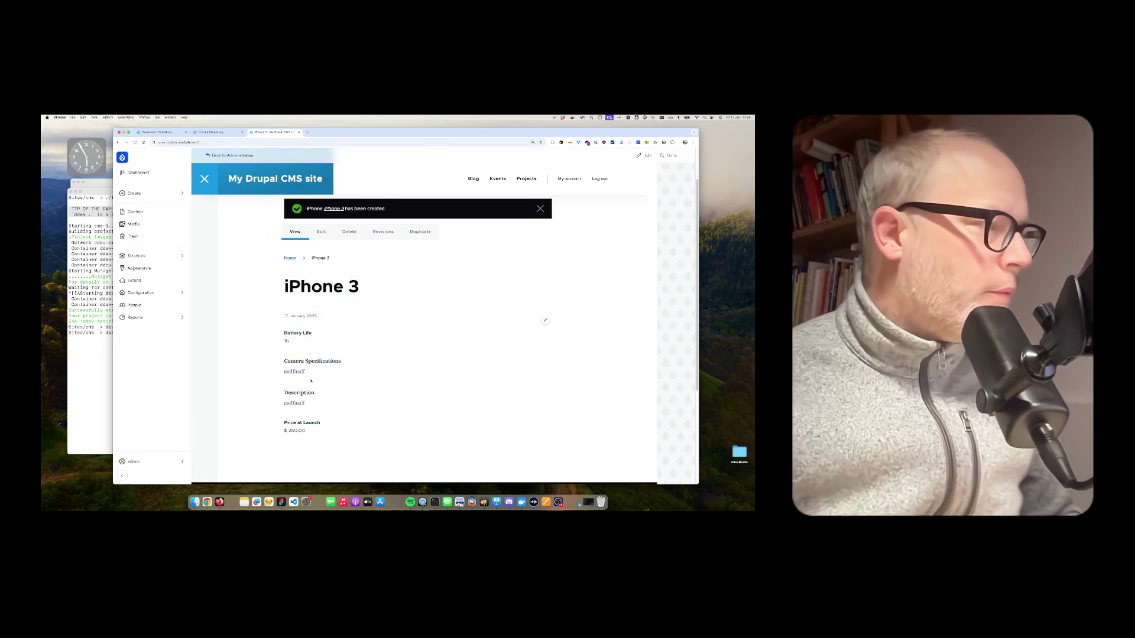
click(321, 231)
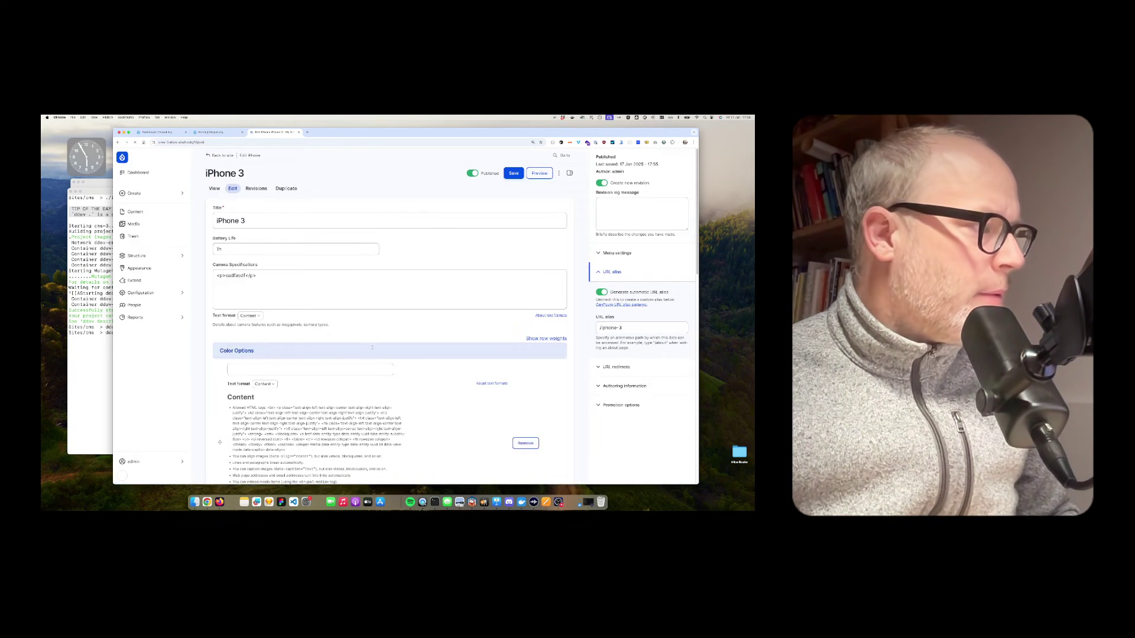
Step: Navigate via Structure > Content types to the iPhone content type's Manage fields list
scroll(385, 352, down, 10)
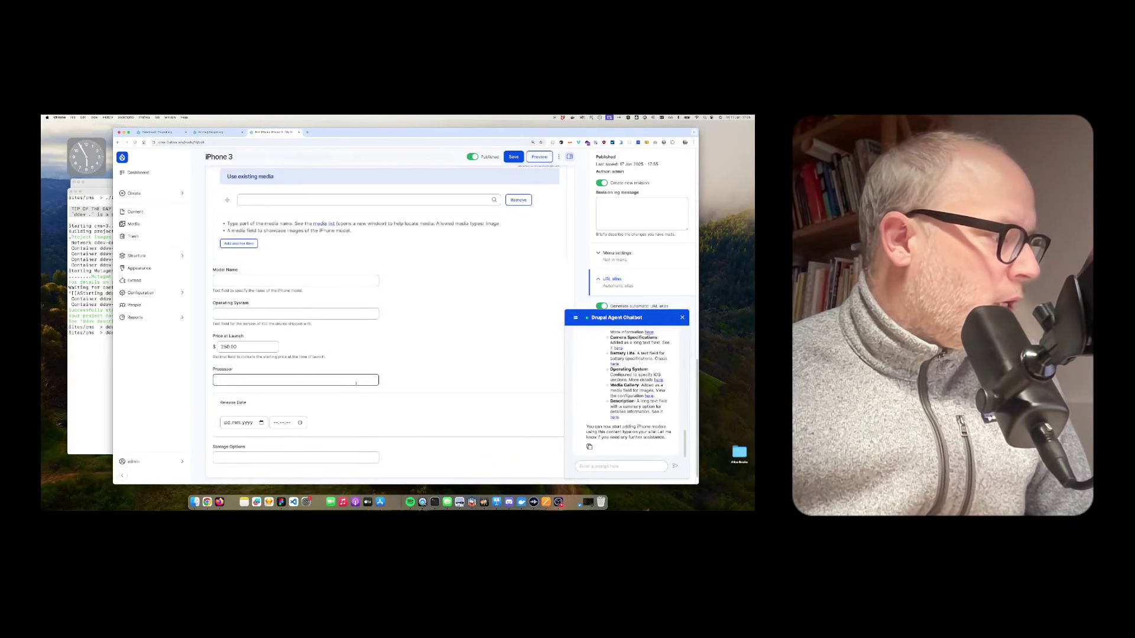
scroll(356, 384, up, 10)
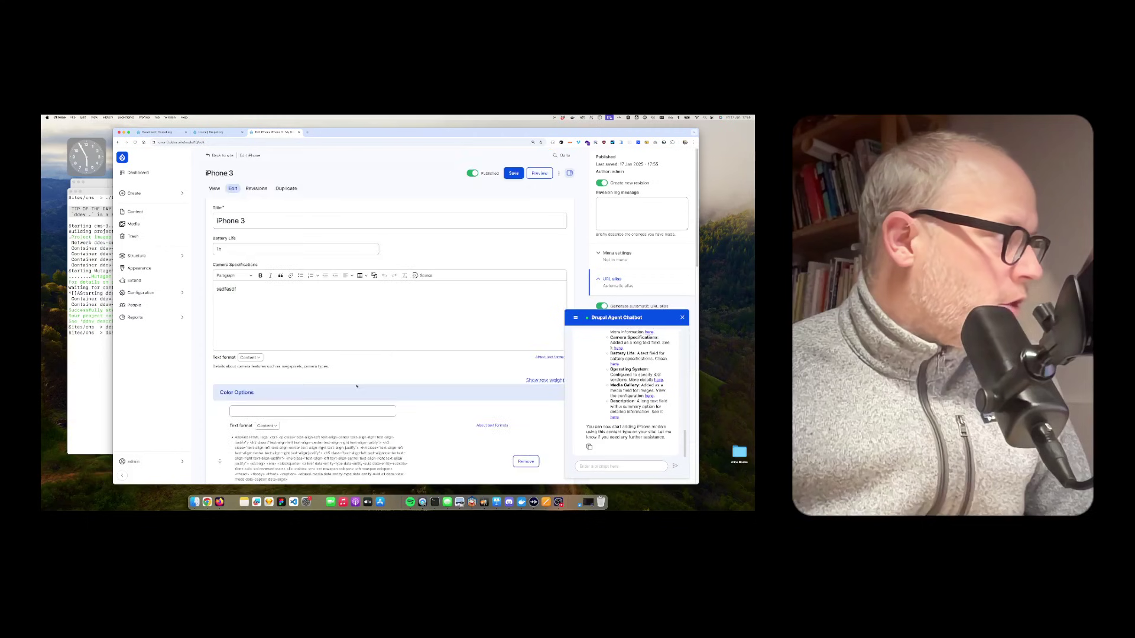
click(149, 294)
click(148, 293)
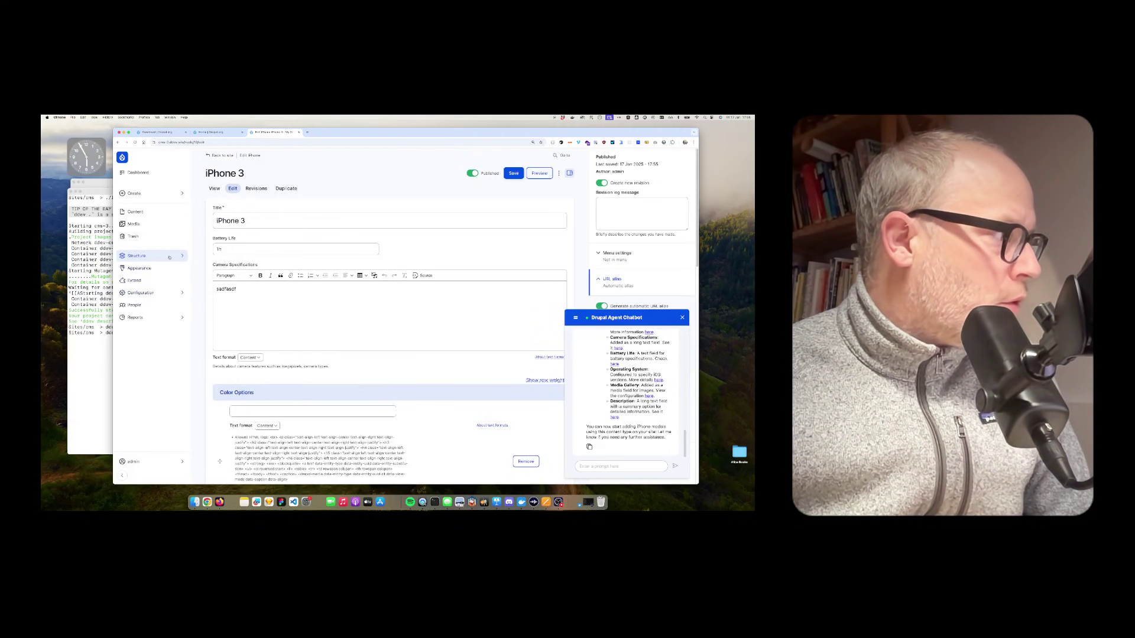
click(139, 255)
click(213, 187)
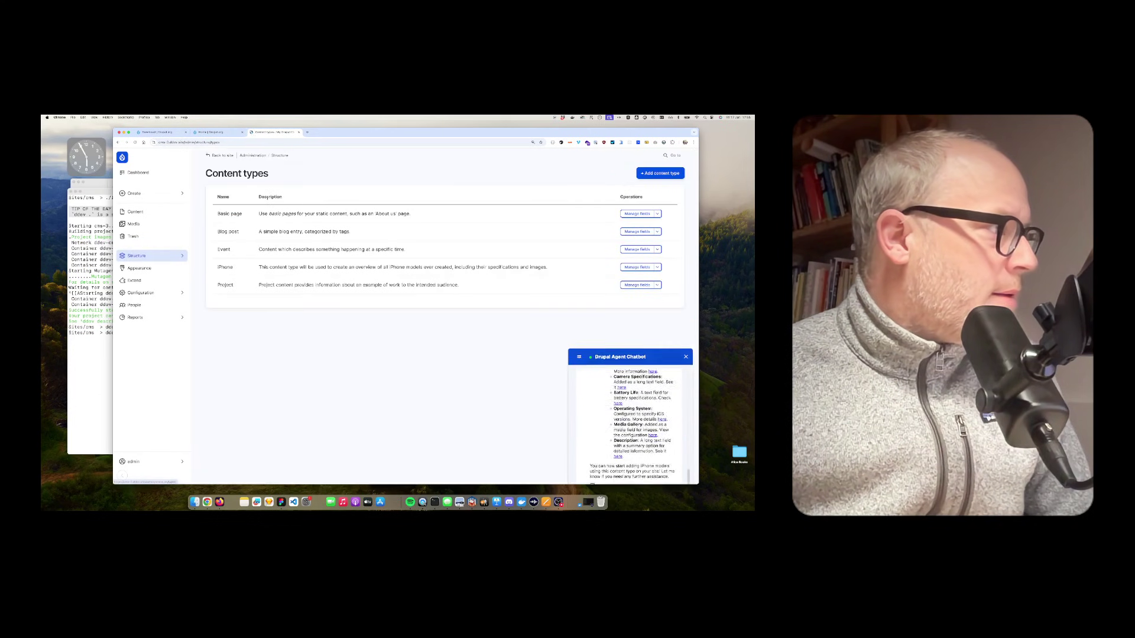
click(637, 267)
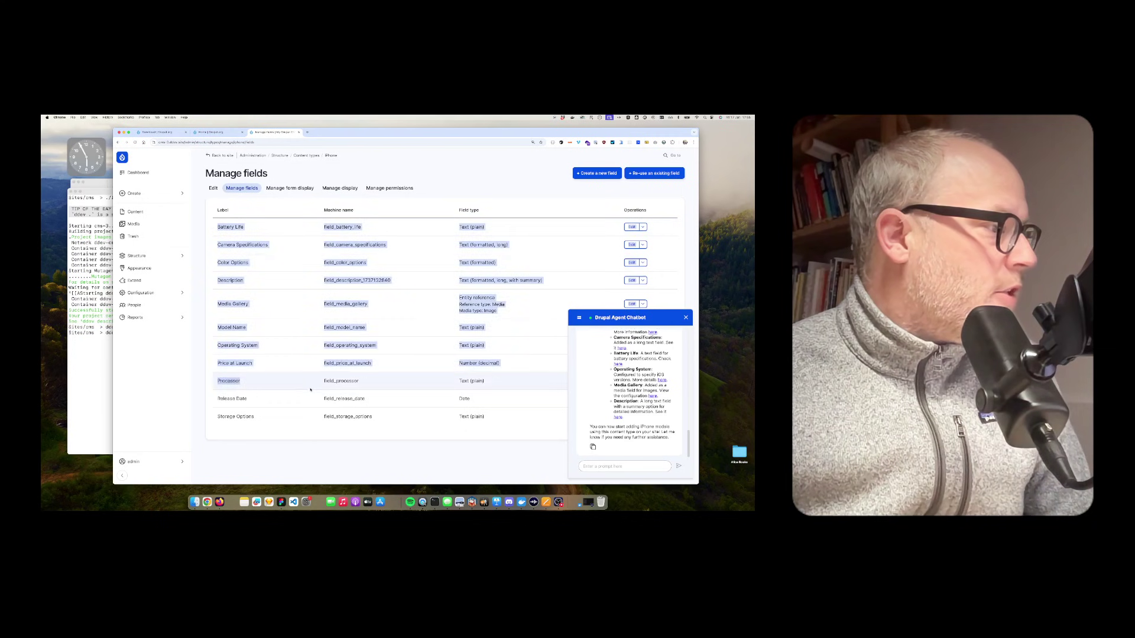
Step: Inspect the Battery Life field settings, then return to the Dashboard
click(632, 227)
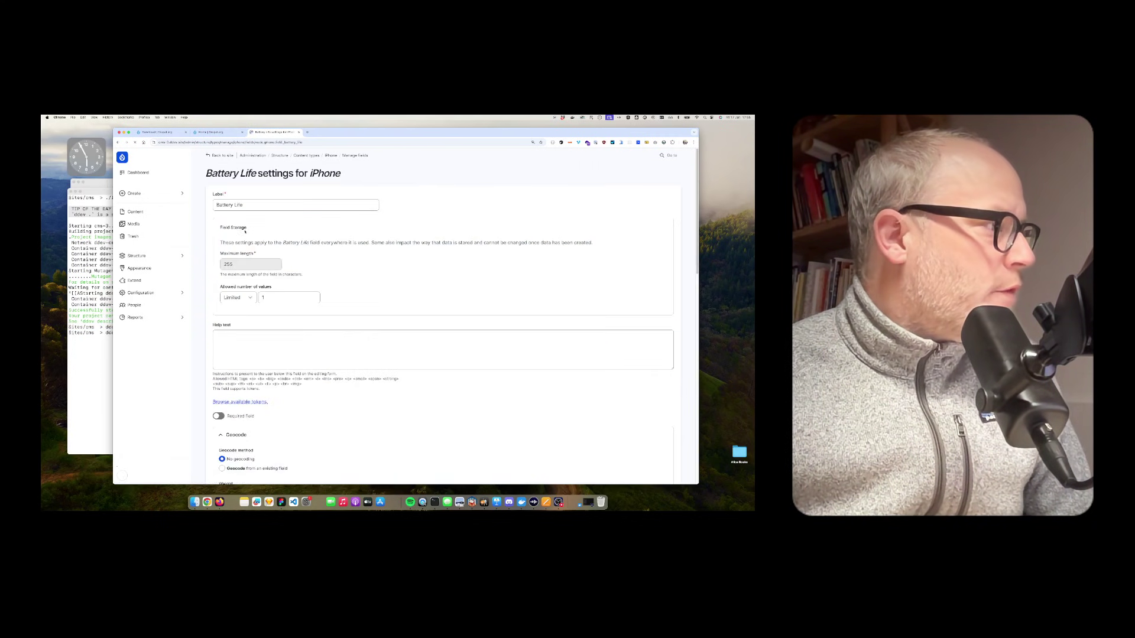
scroll(262, 368, down, 3)
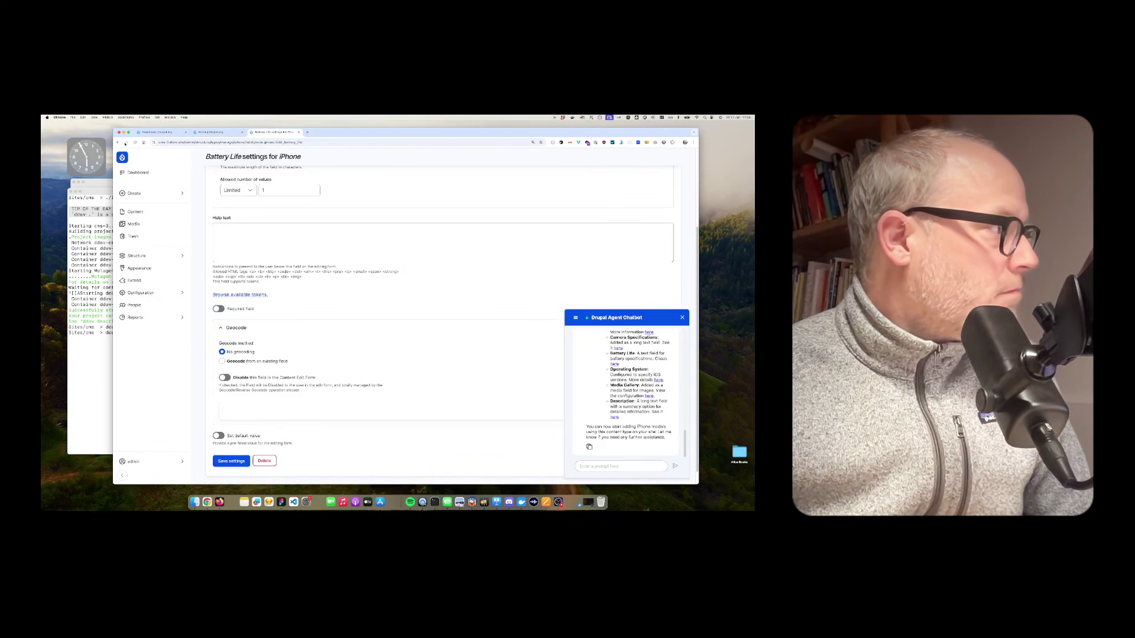
click(119, 143)
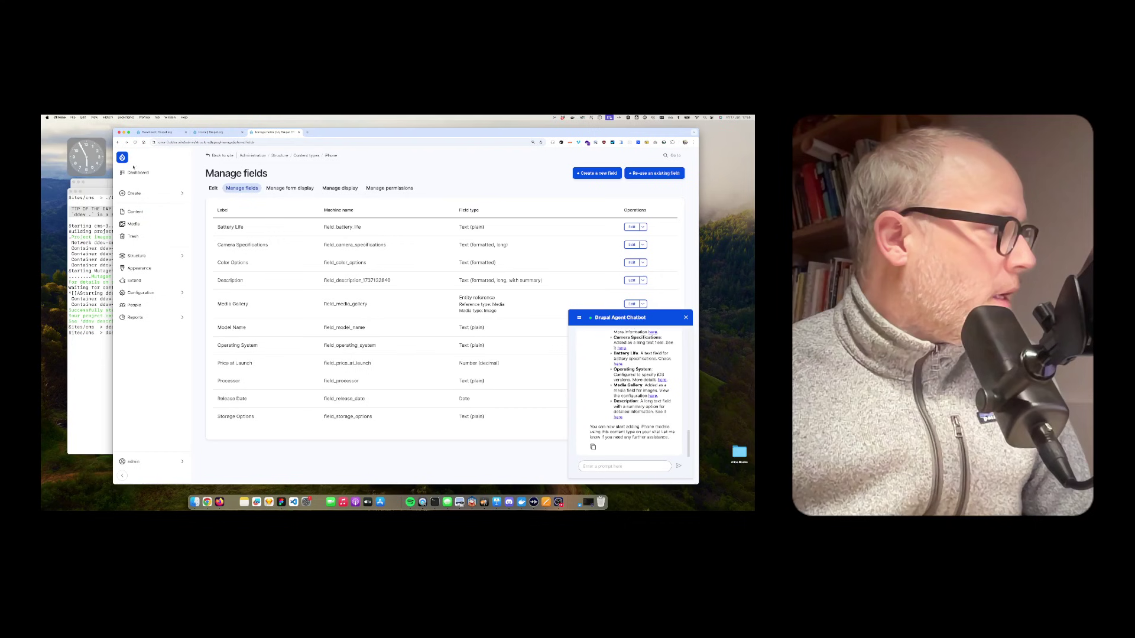
click(134, 193)
click(282, 293)
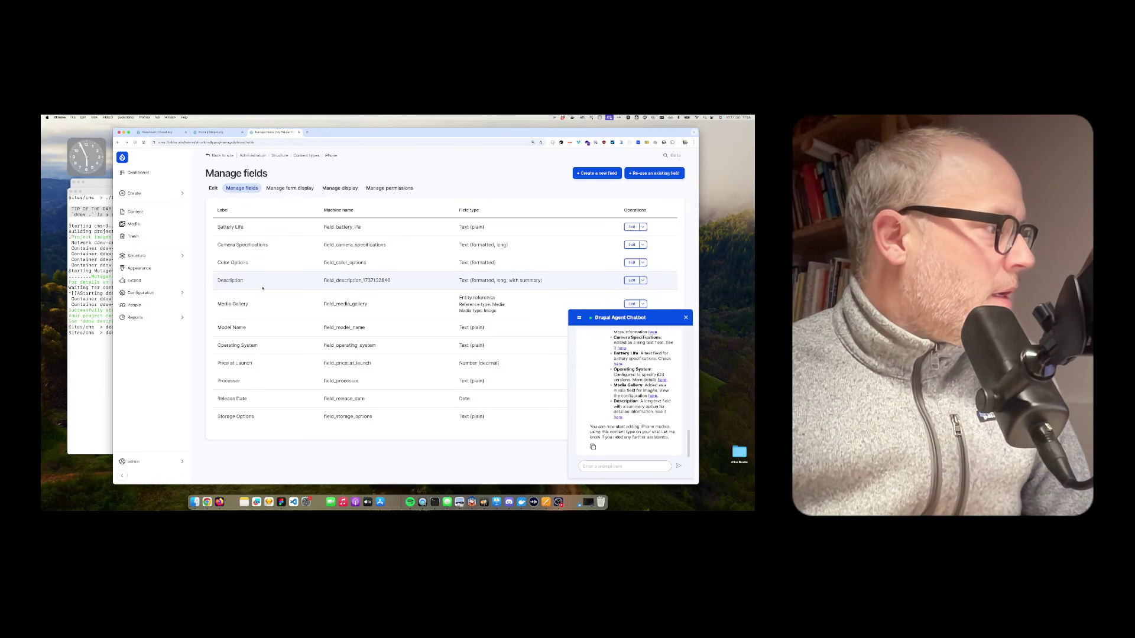
click(142, 171)
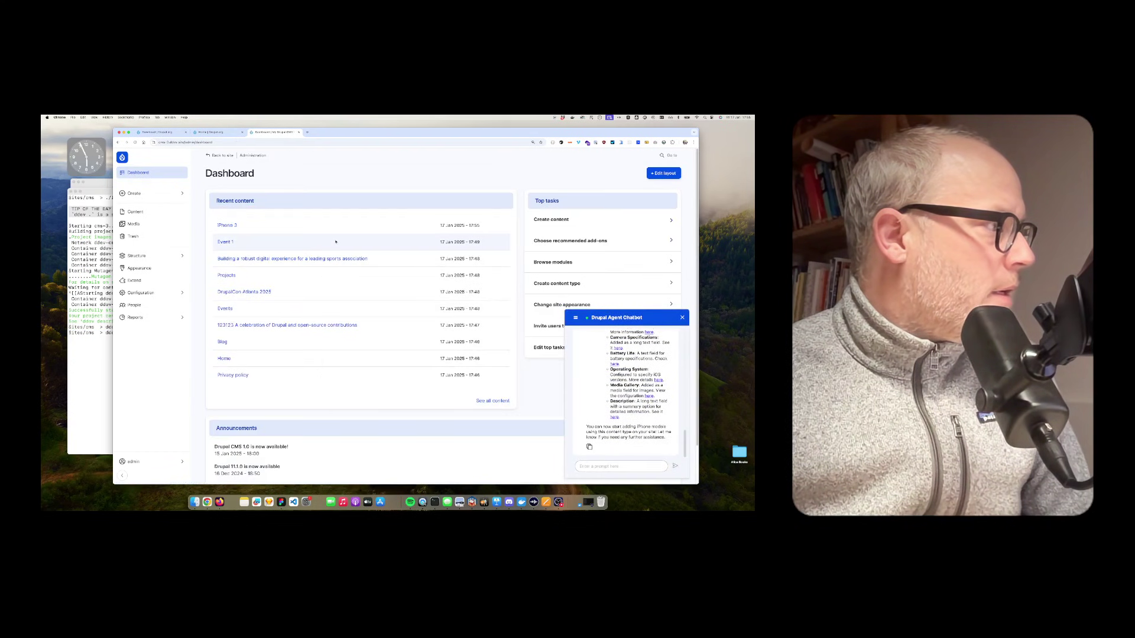
Step: Browse the content types to create, collapse the chatbot, and view the media library as a thumbnail grid
click(139, 197)
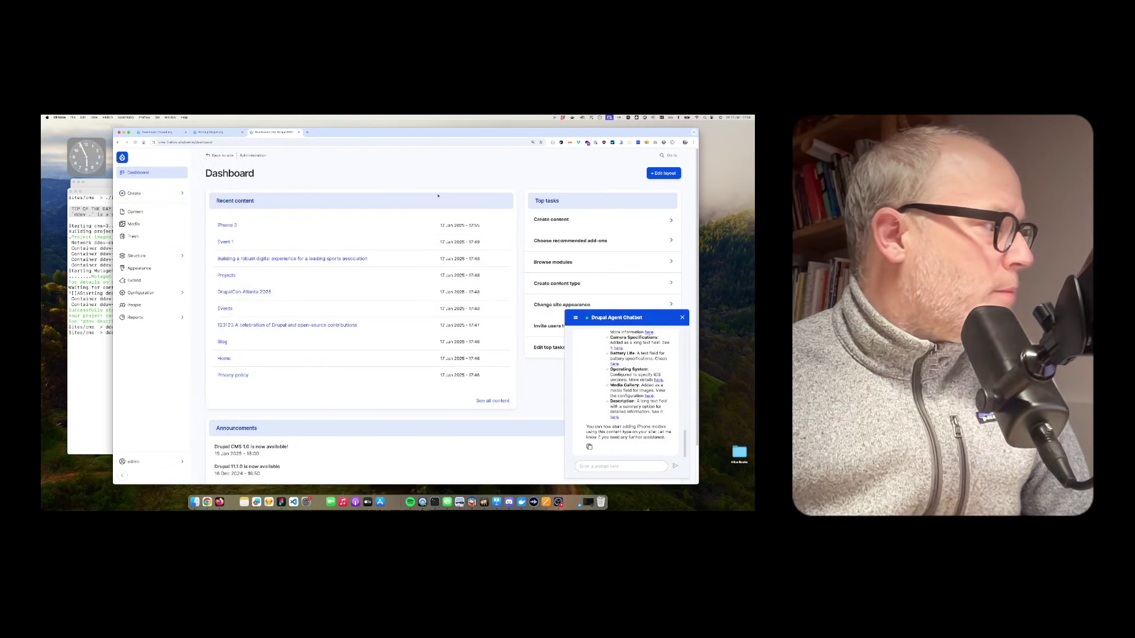
click(682, 319)
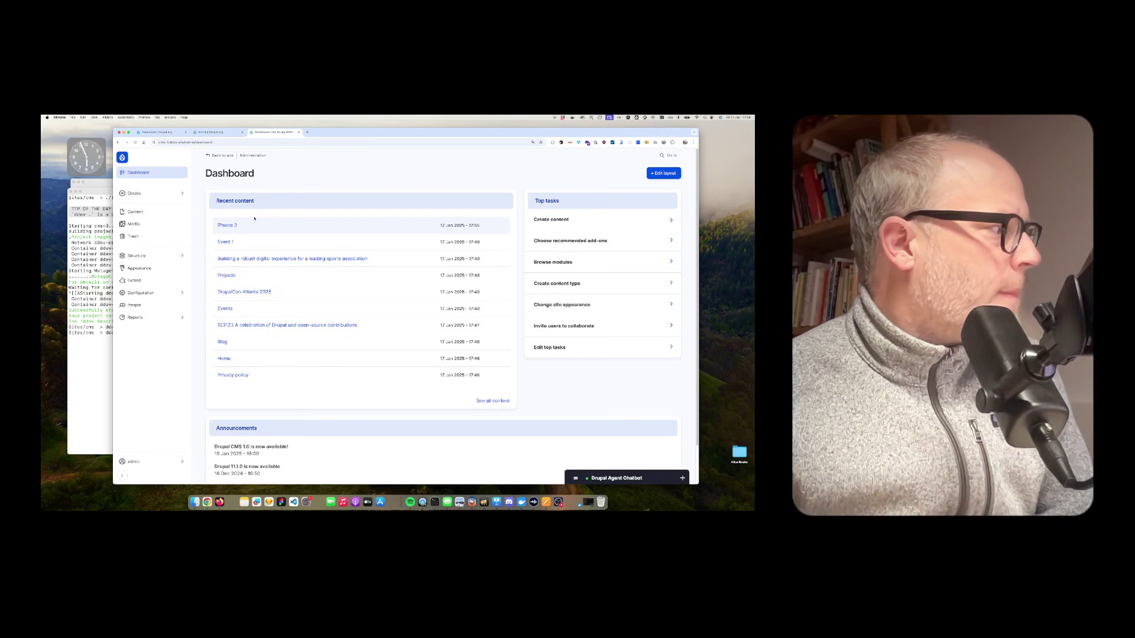
click(134, 224)
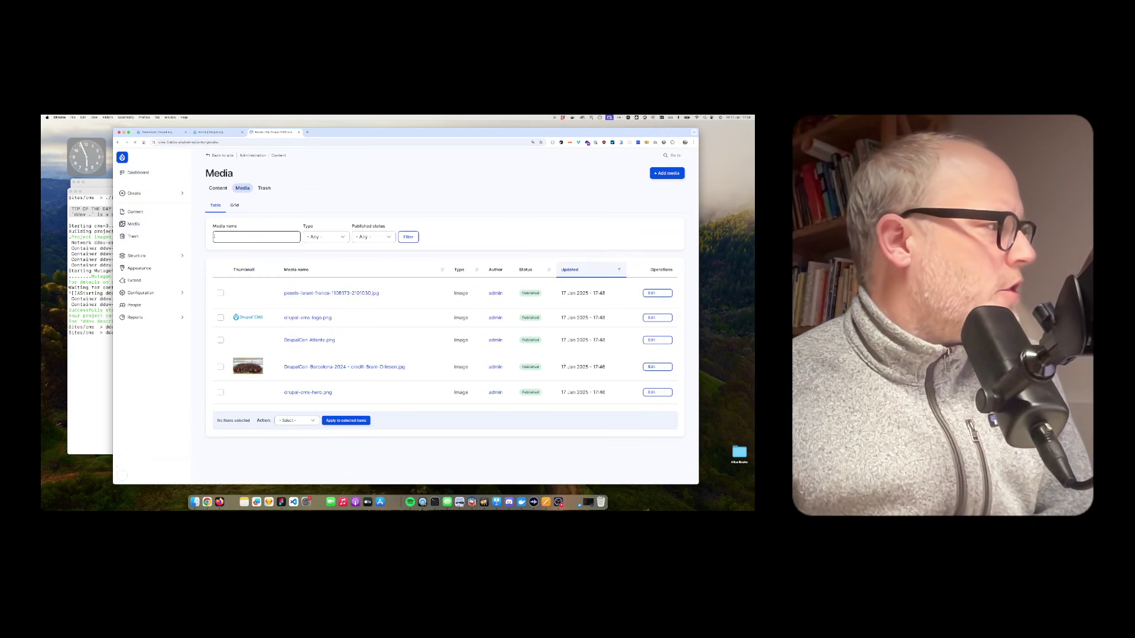
click(234, 205)
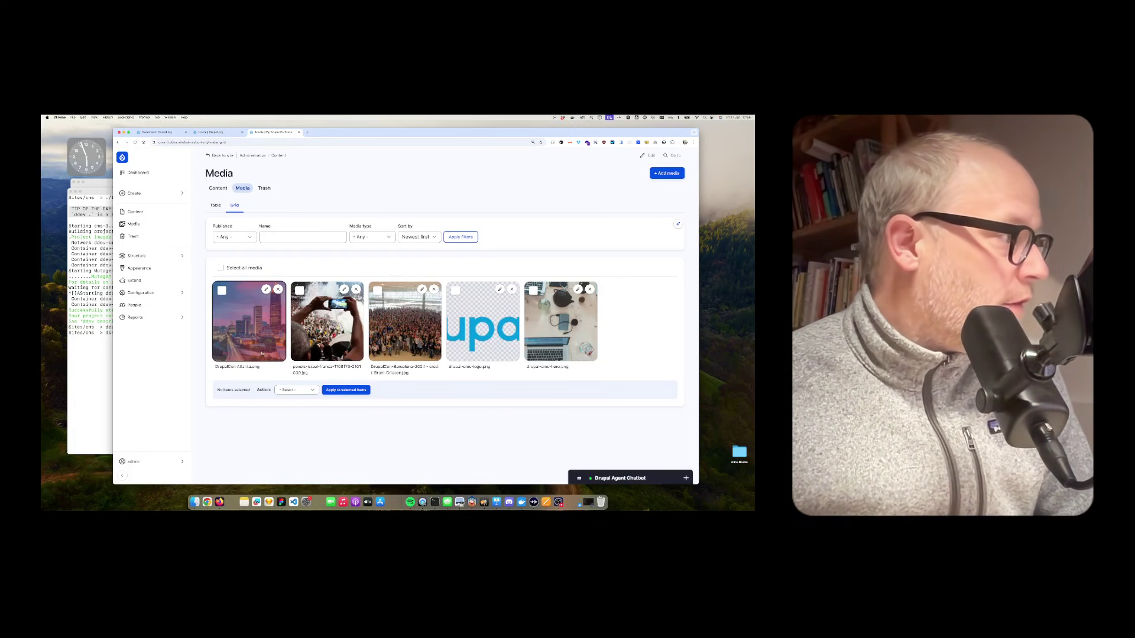
Step: Return to the dashboard and scroll through the recent content list
click(138, 175)
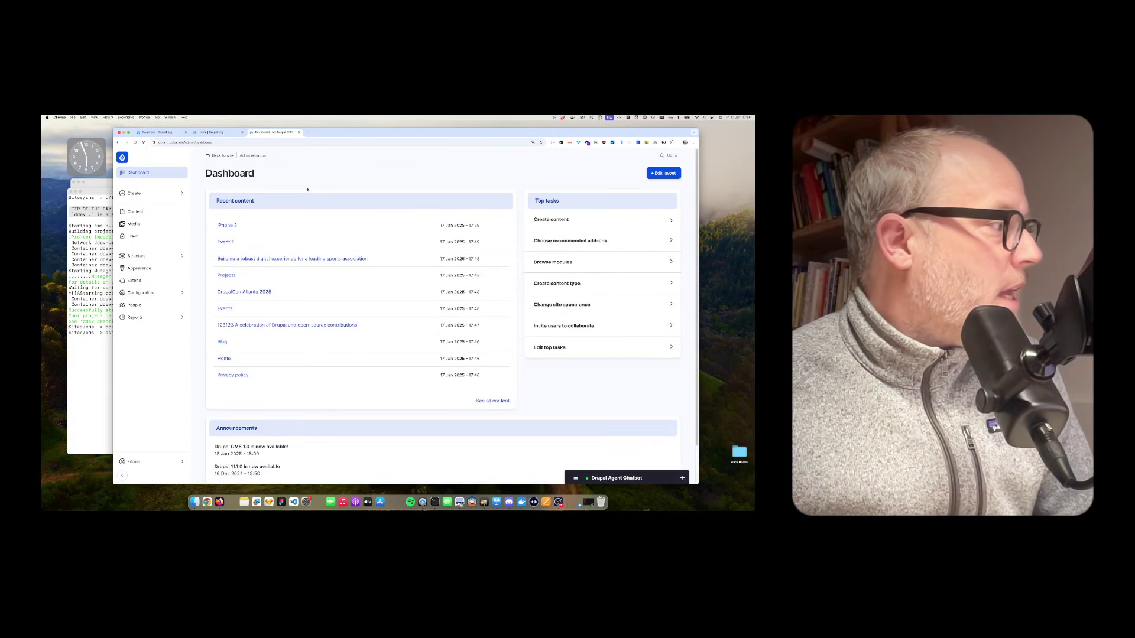
scroll(612, 423, down, 1)
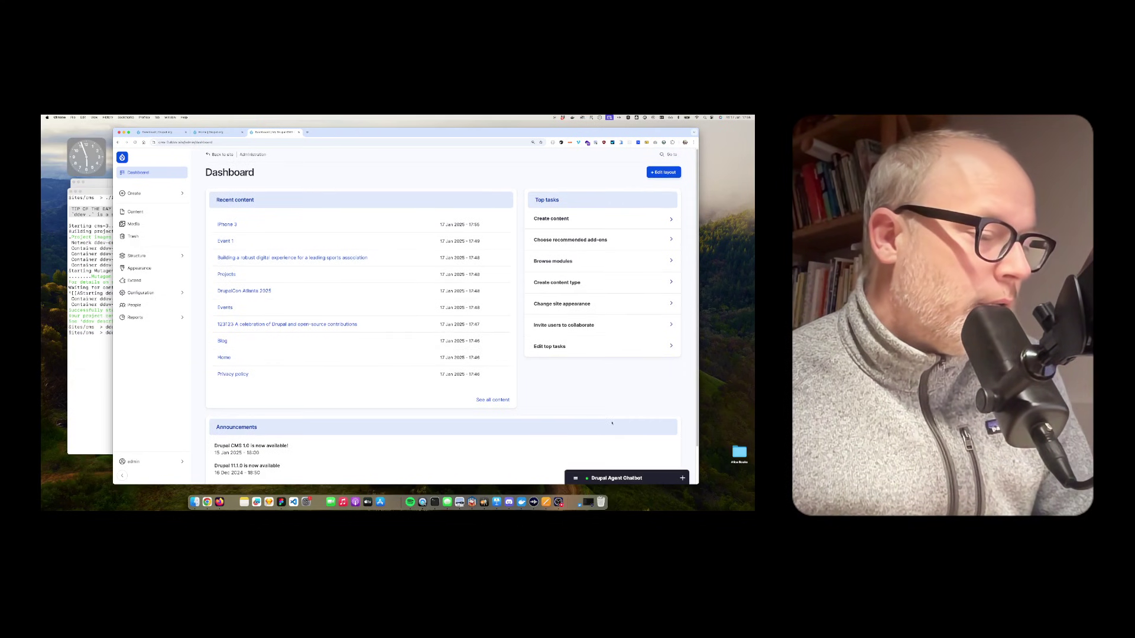
scroll(538, 431, down, 2)
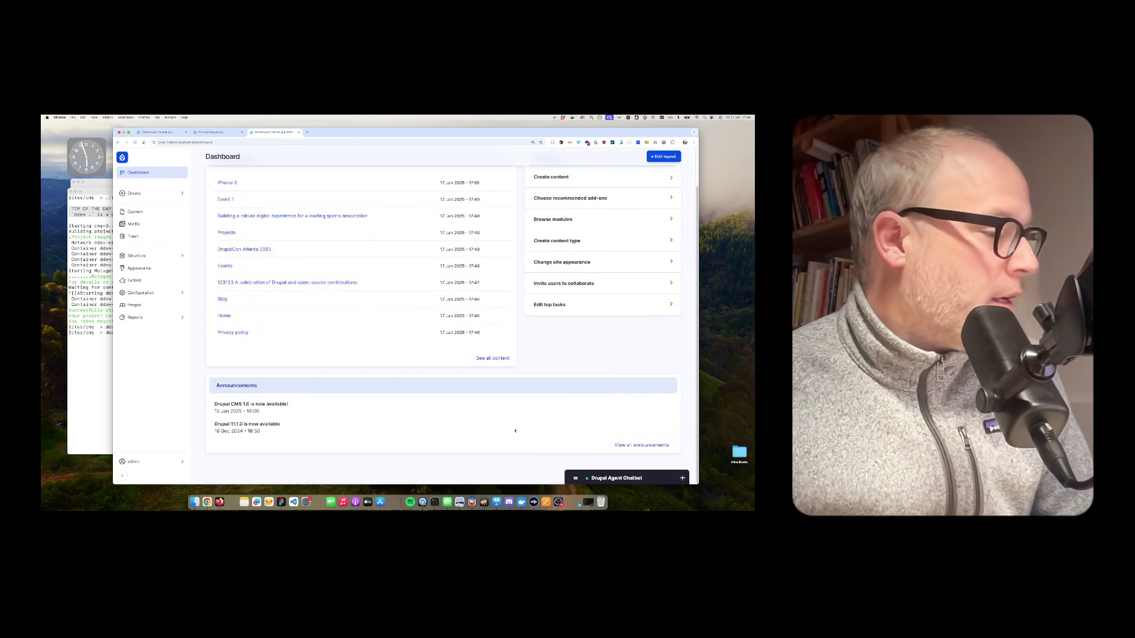
scroll(516, 429, up, 2)
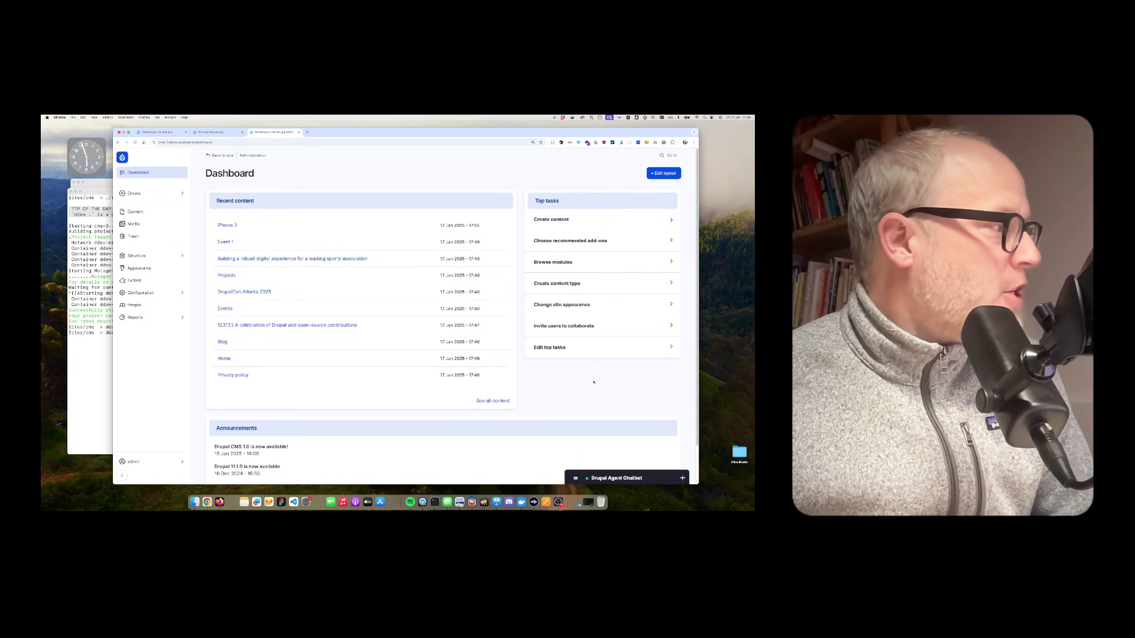
Step: Send the Drupal Agent Chatbot a request to create content for iPhone 4, iPhone 5 and iPhone 6
click(608, 478)
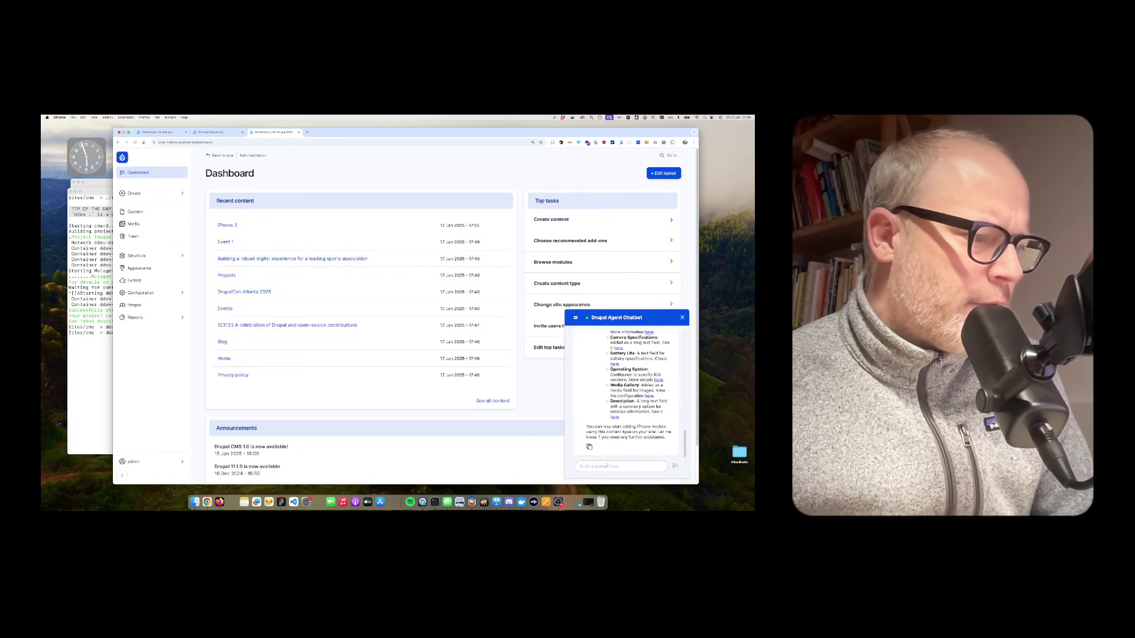
text(Now create 3)
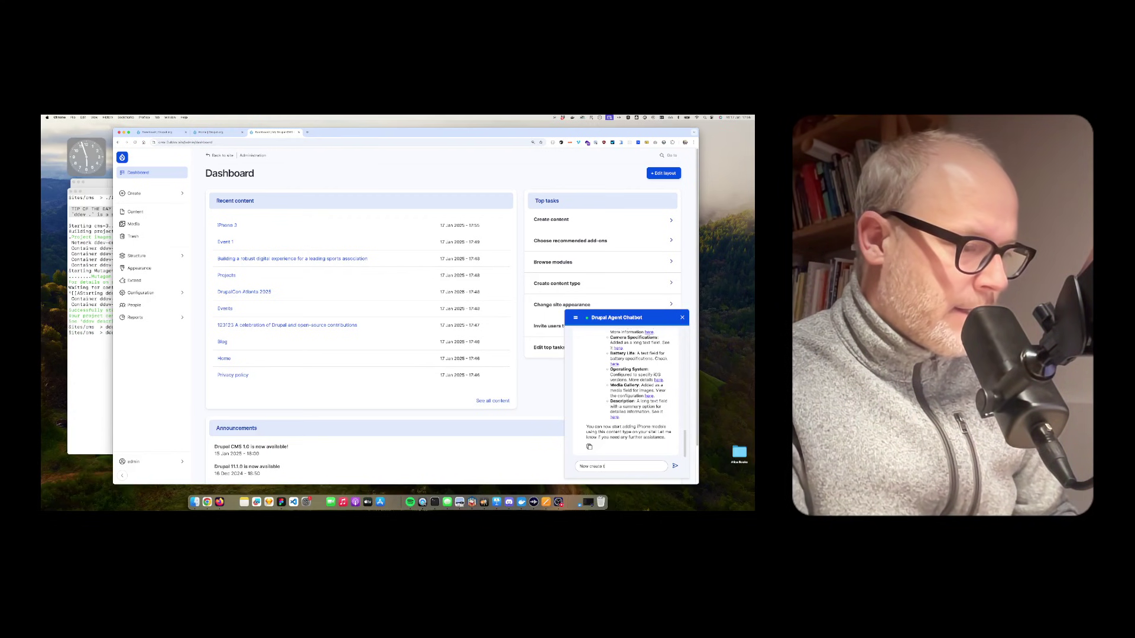
text( content)
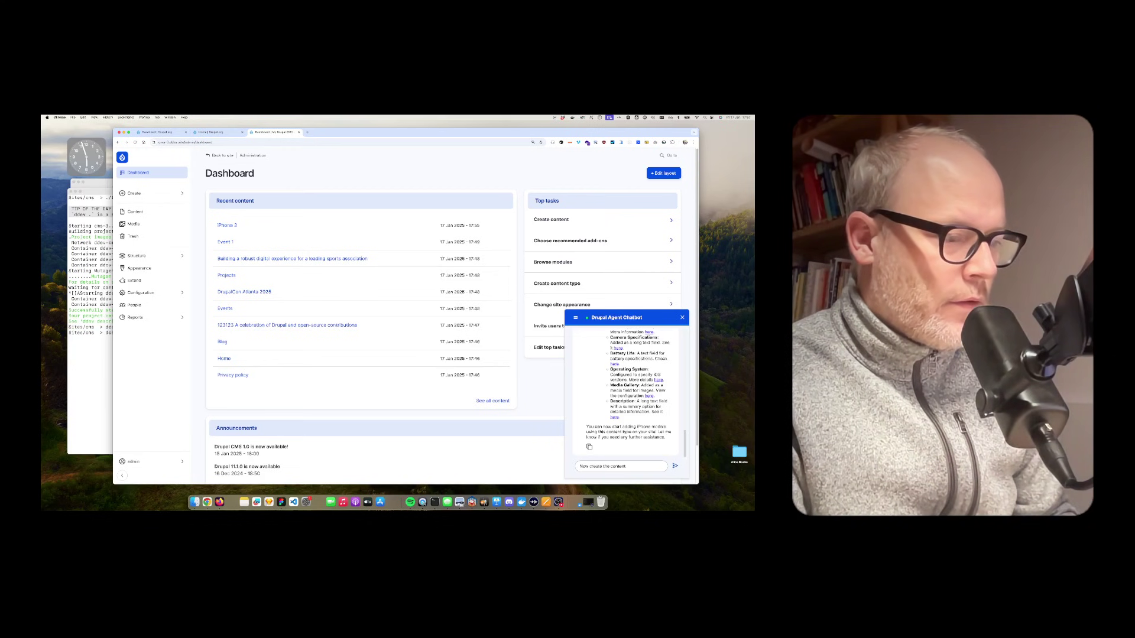
text( for iPhone 4. iPhone 5 and iPhone 6)
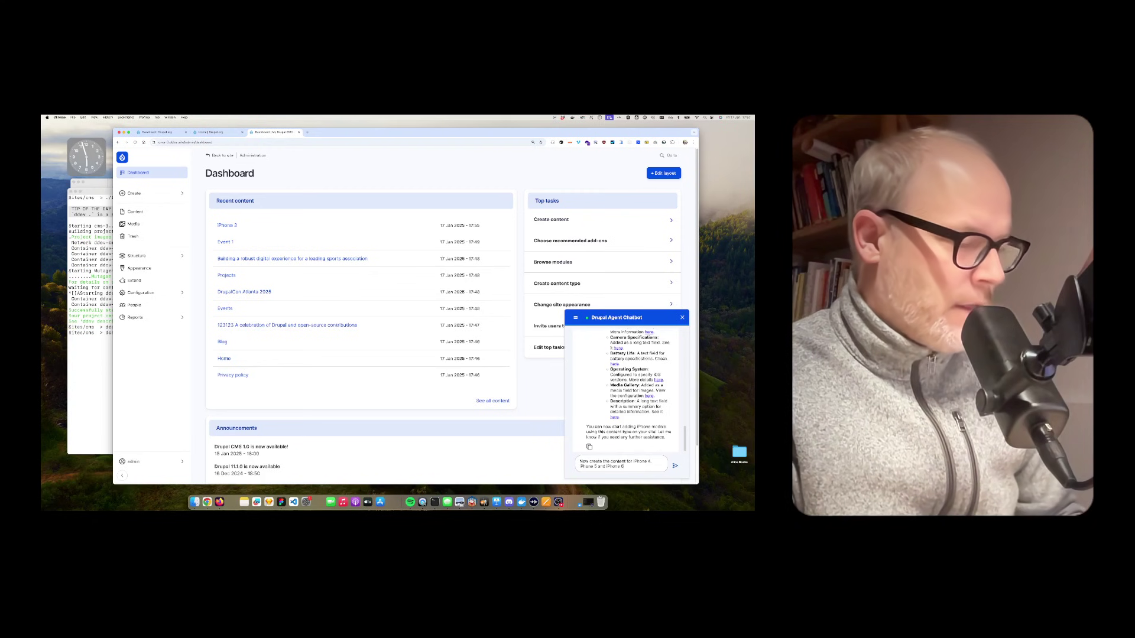
key(Return)
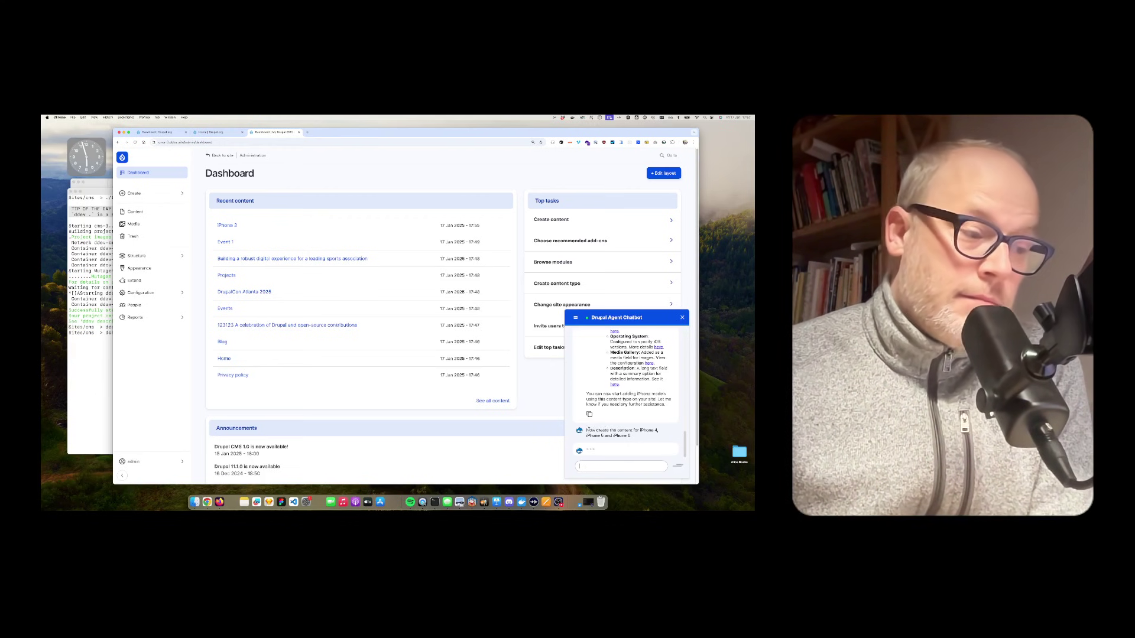
Step: Highlight the sent request and read through the reply's iPhone 4, 5 and 6 specifications
drag(586, 431, 647, 440)
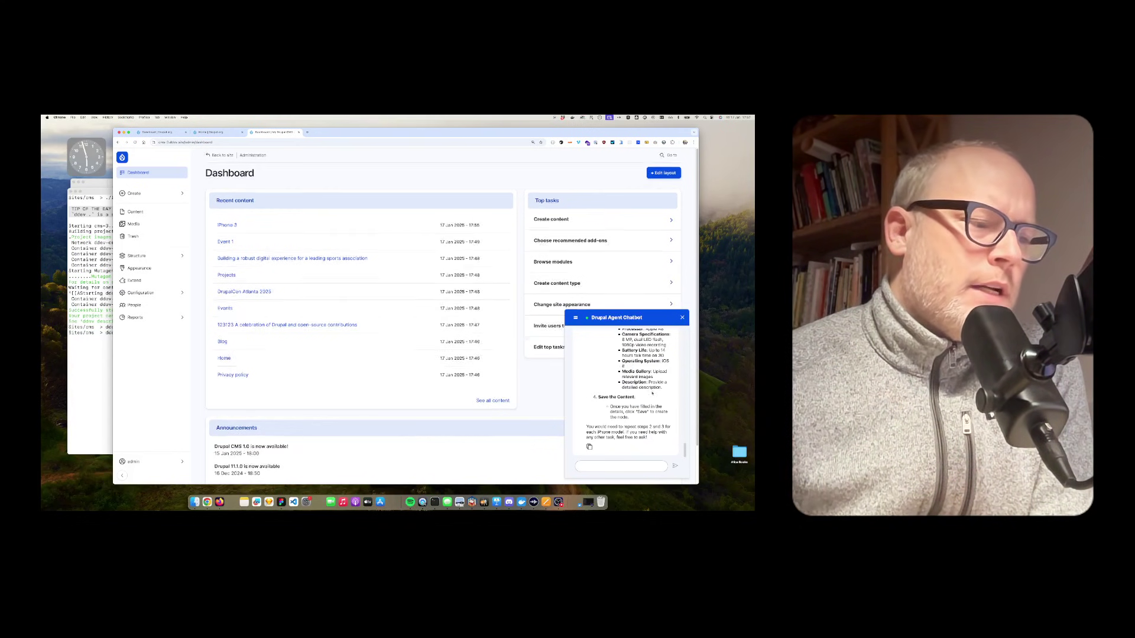
scroll(627, 390, up, 5)
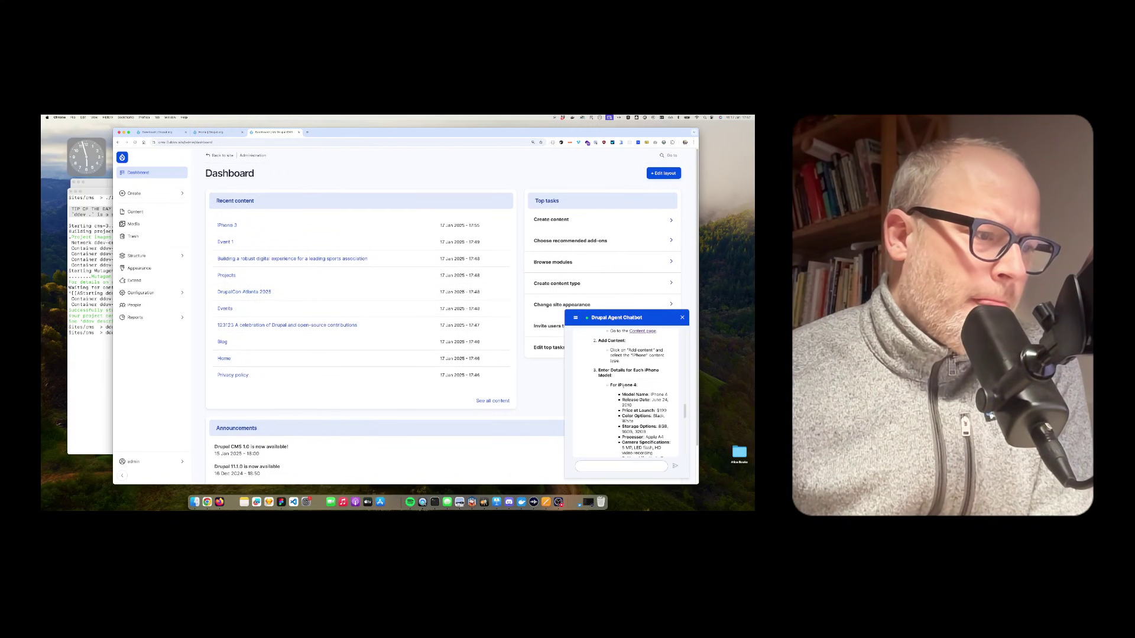
scroll(626, 390, up, 1)
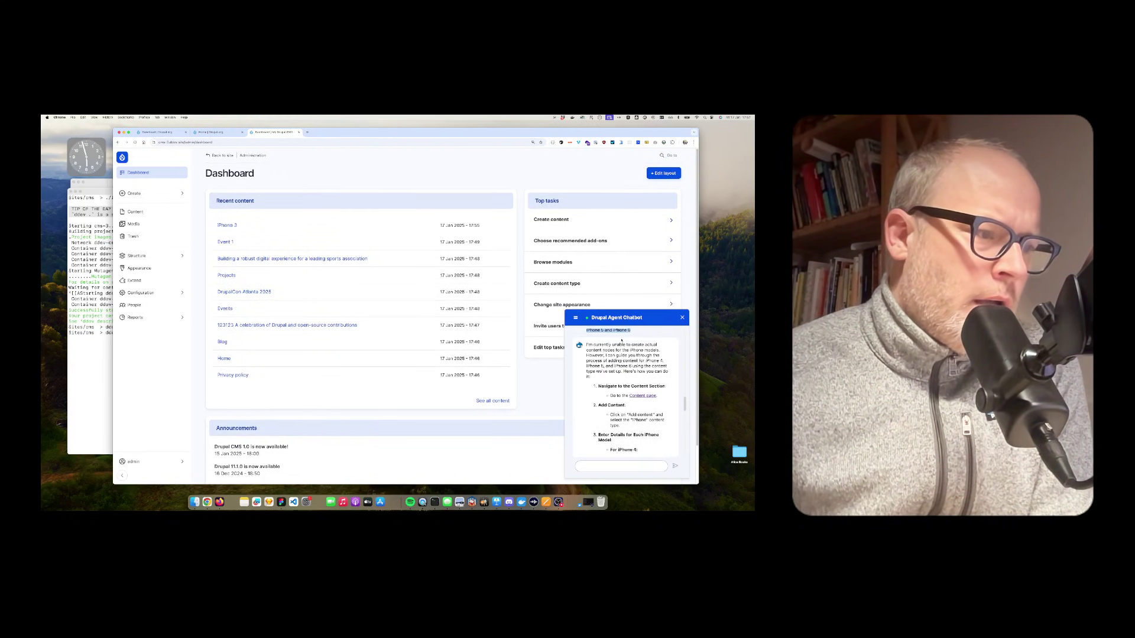
drag(594, 345, 653, 376)
scroll(645, 375, down, 2)
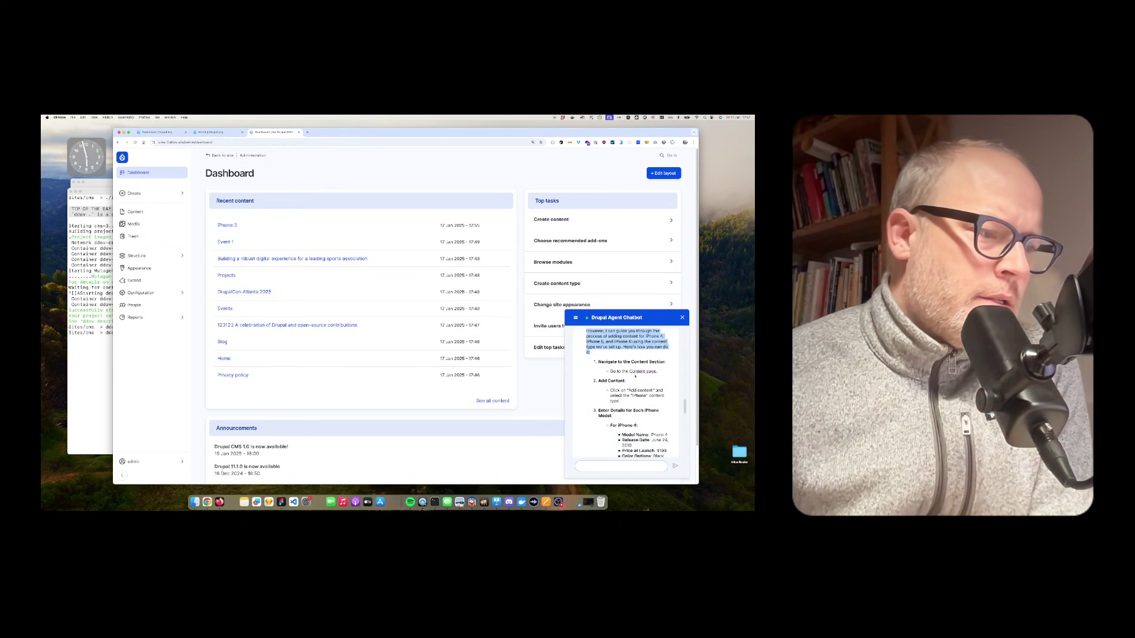
scroll(644, 386, down, 3)
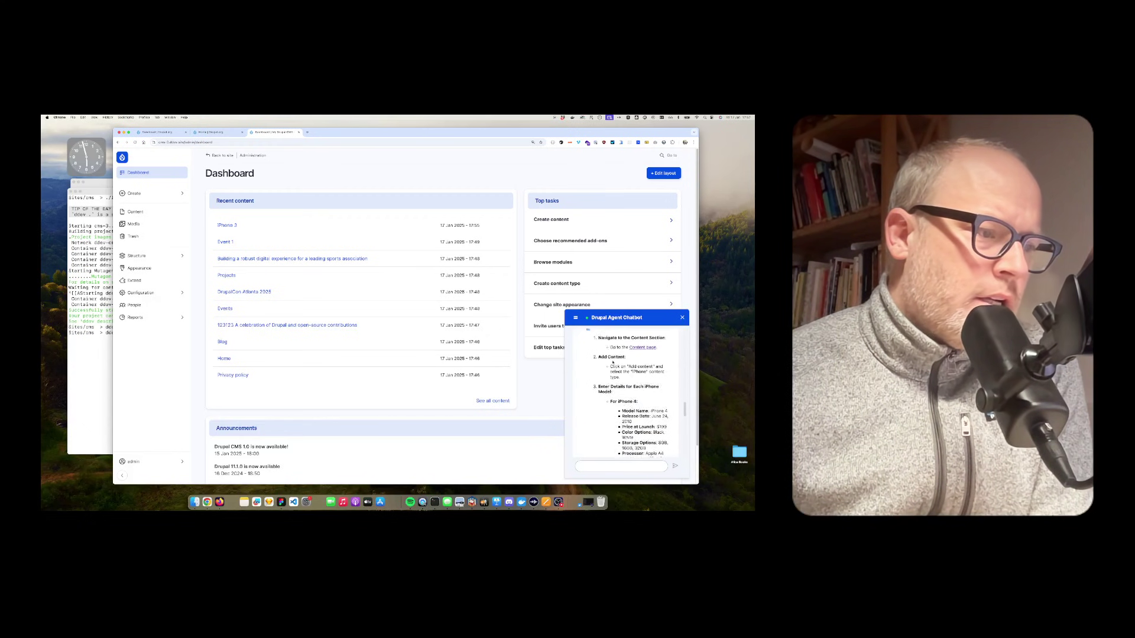
scroll(623, 387, down, 3)
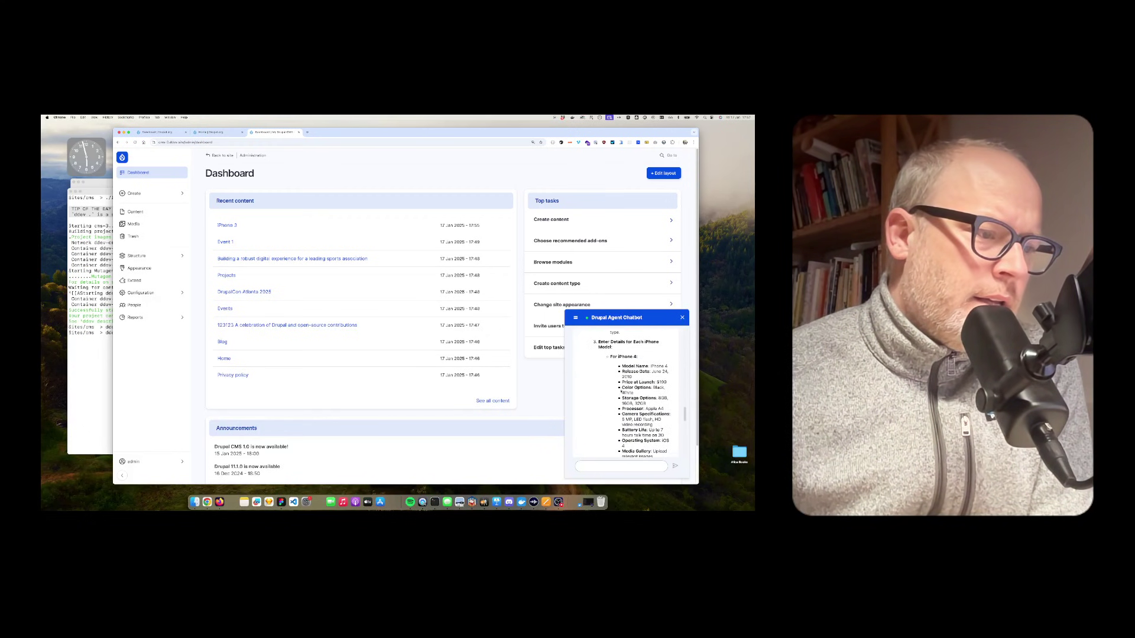
scroll(644, 359, down, 3)
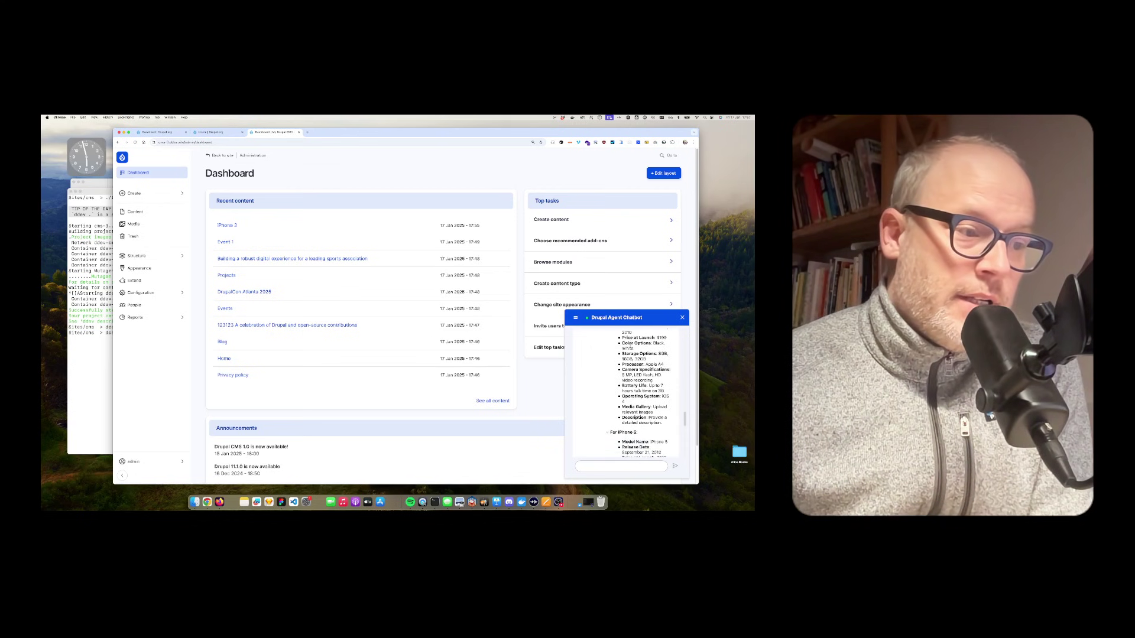
scroll(626, 393, up, 1)
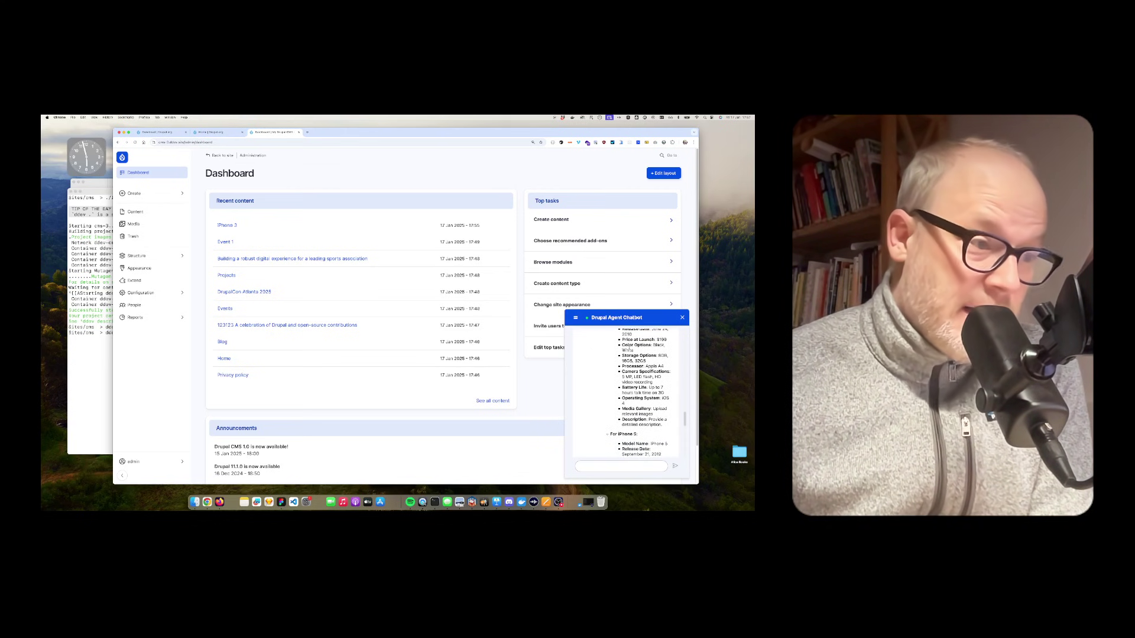
scroll(636, 365, down, 5)
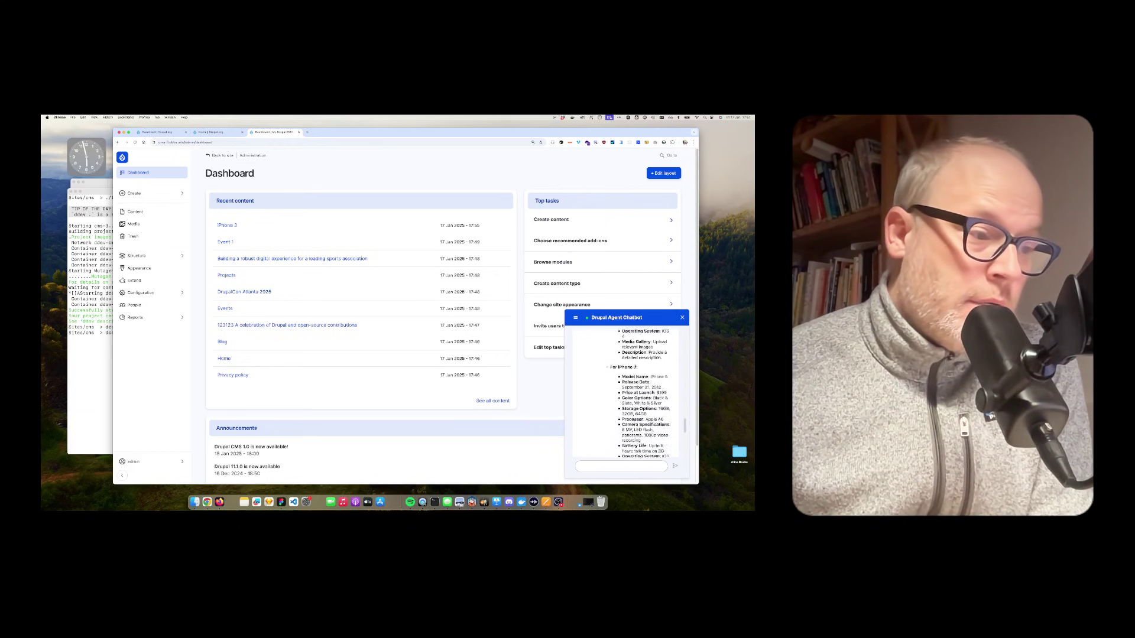
scroll(635, 365, down, 8)
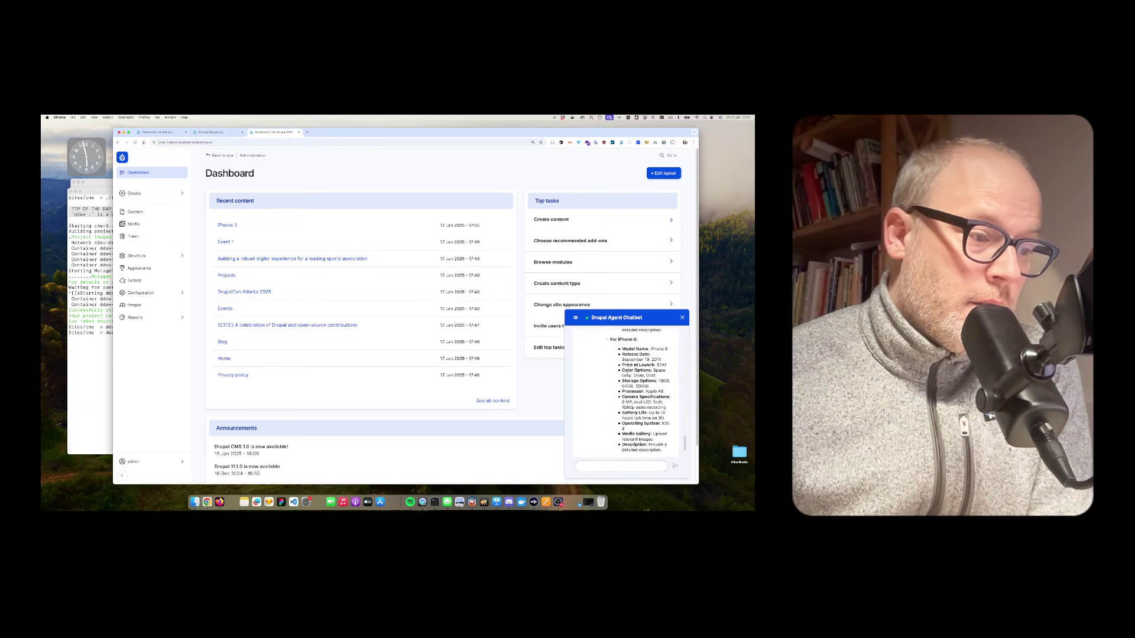
scroll(627, 390, down, 3)
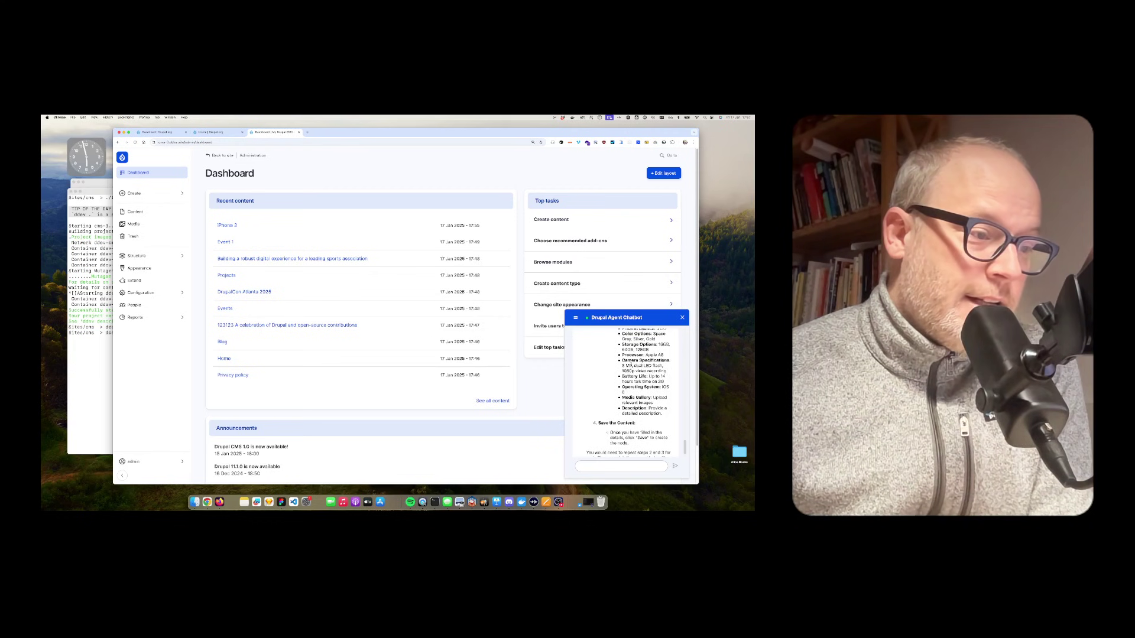
Step: Highlight the reply's final Save the Content step and closing line, then clear the selection
drag(622, 334, 662, 413)
scroll(662, 413, down, 2)
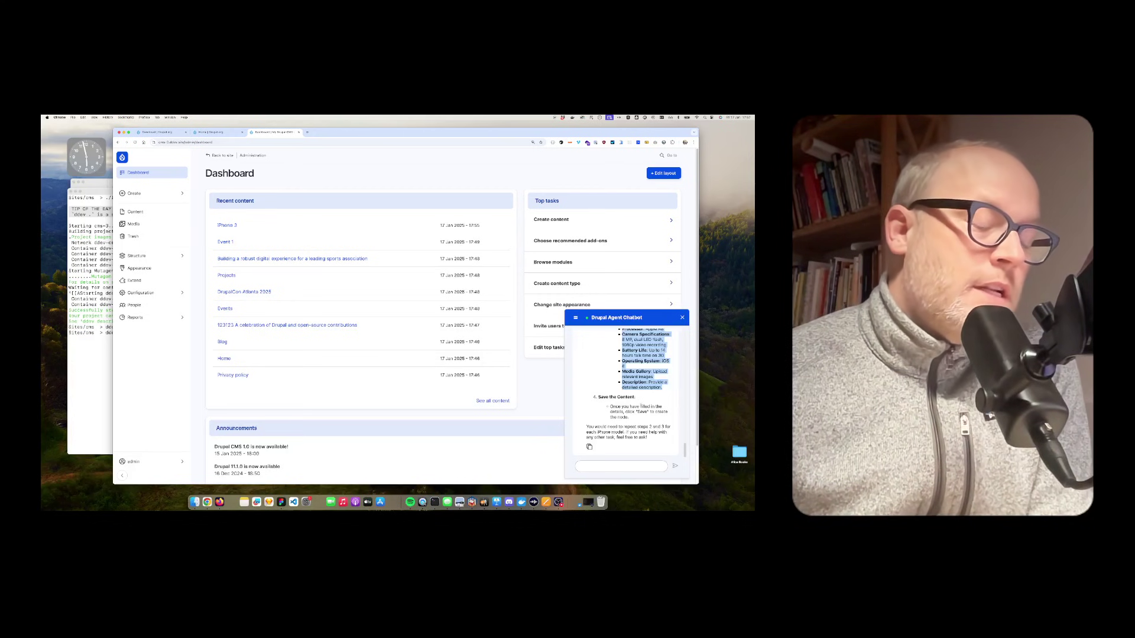
drag(649, 438, 597, 396)
scroll(595, 397, up, 5)
scroll(616, 386, down, 5)
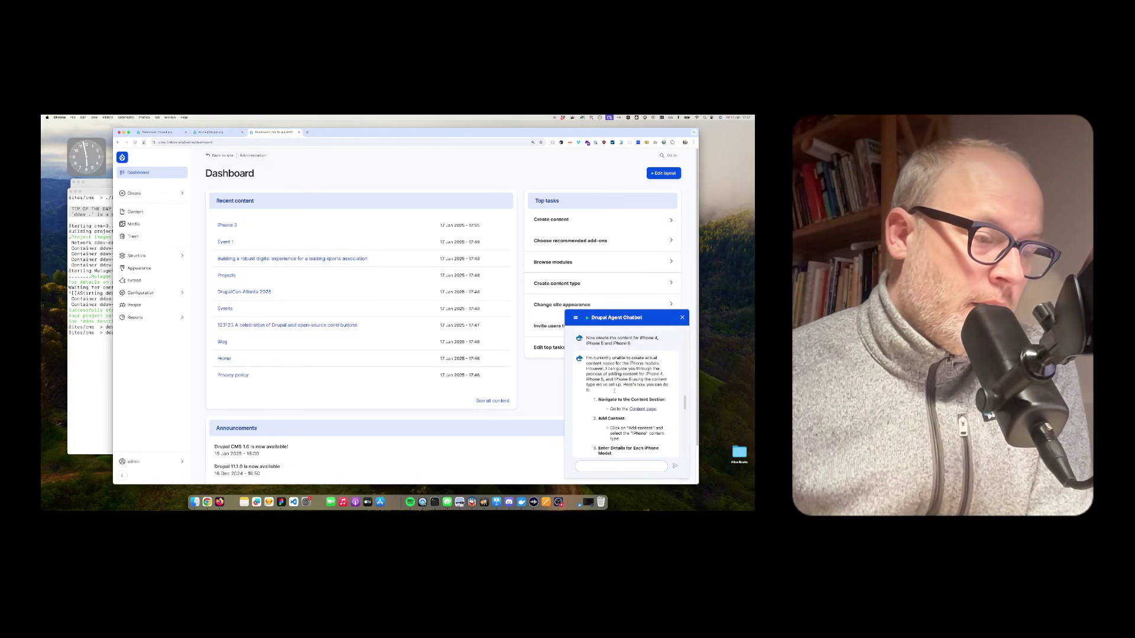
scroll(616, 386, down, 10)
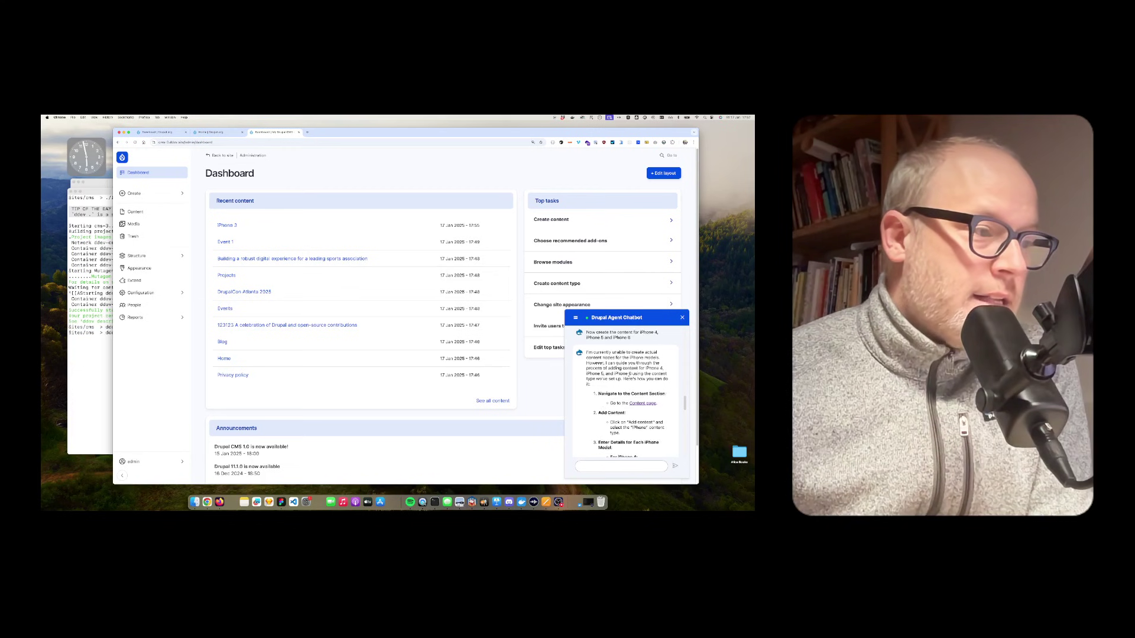
scroll(617, 386, down, 5)
drag(598, 396, 648, 437)
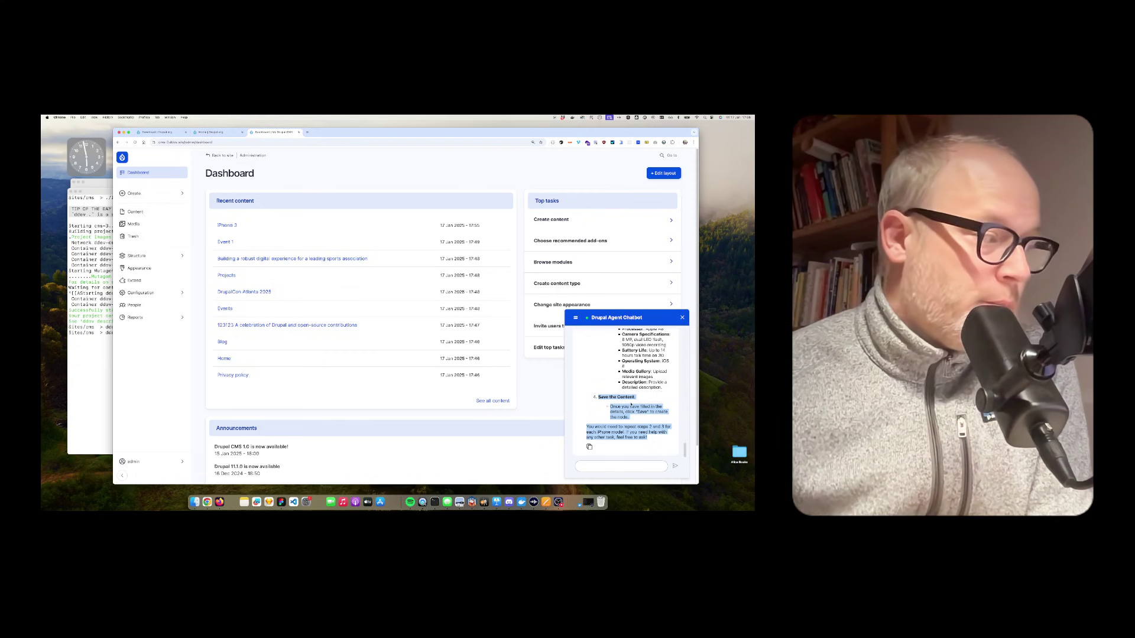
click(648, 382)
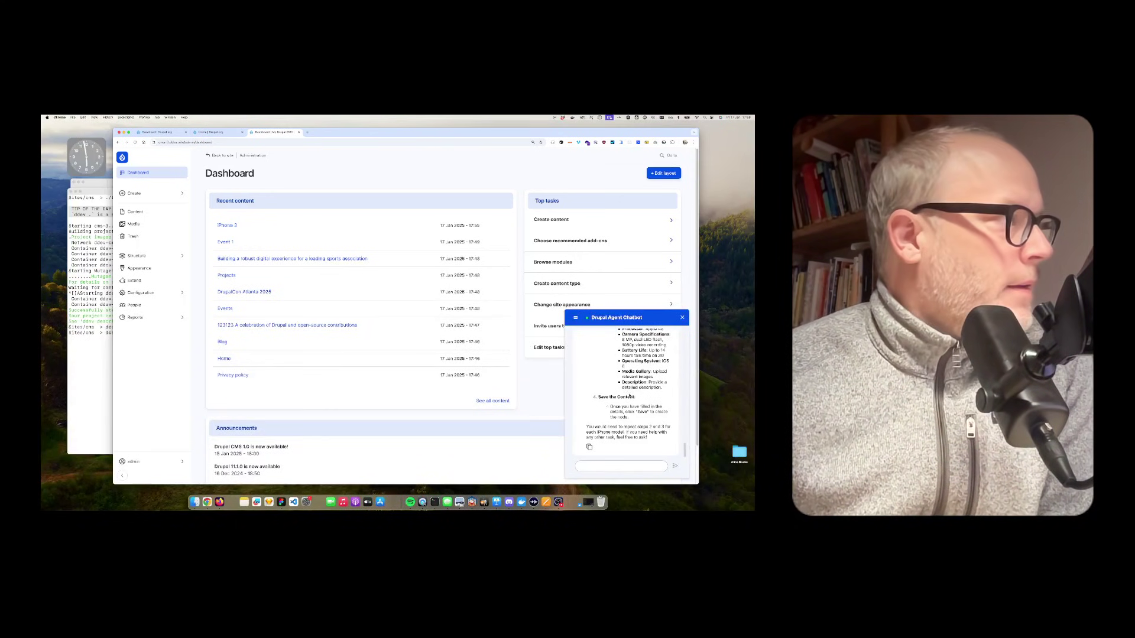
Step: Switch to Keynote and play the 'Drupal CMS 1.0 – Hands On Demo & Review' title slide
key(super+Tab)
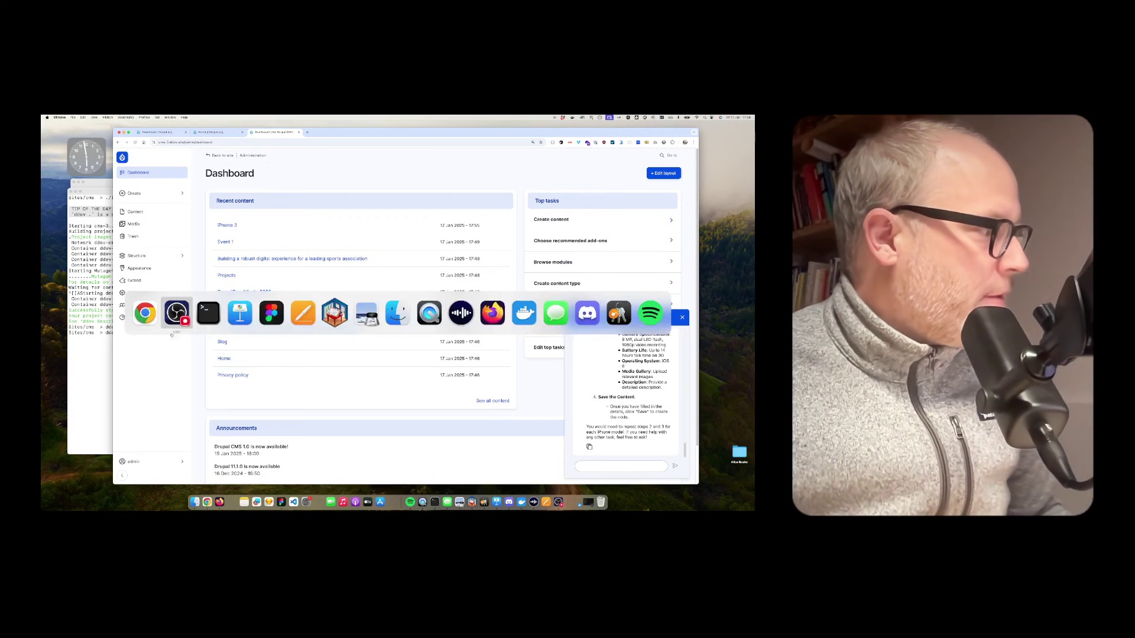
key(super+Tab)
key(super+Tab)
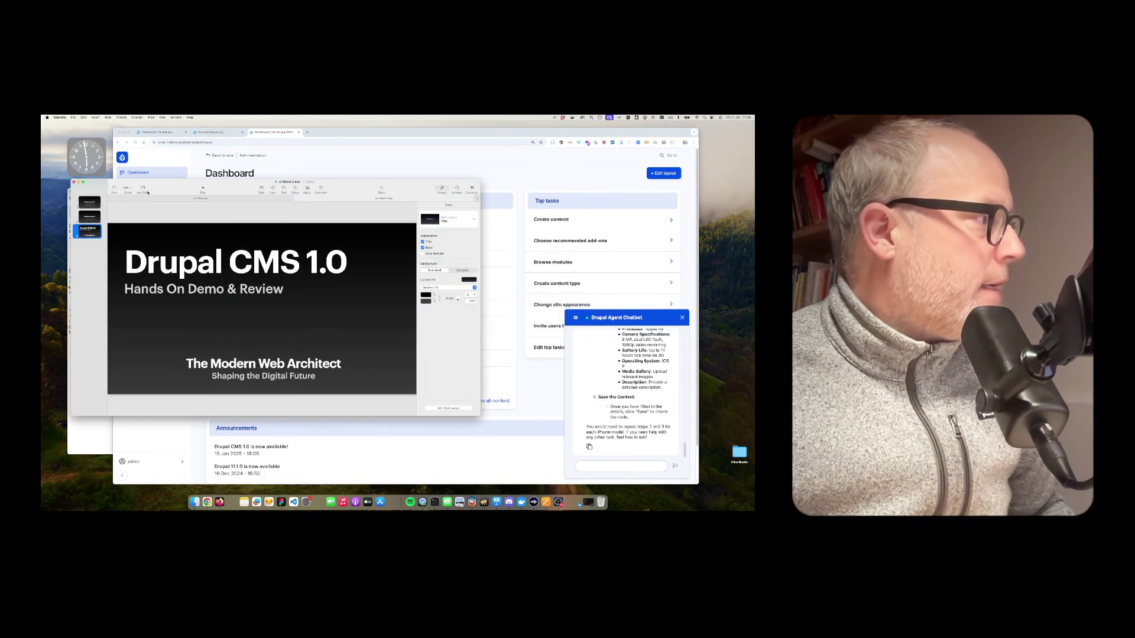
click(202, 188)
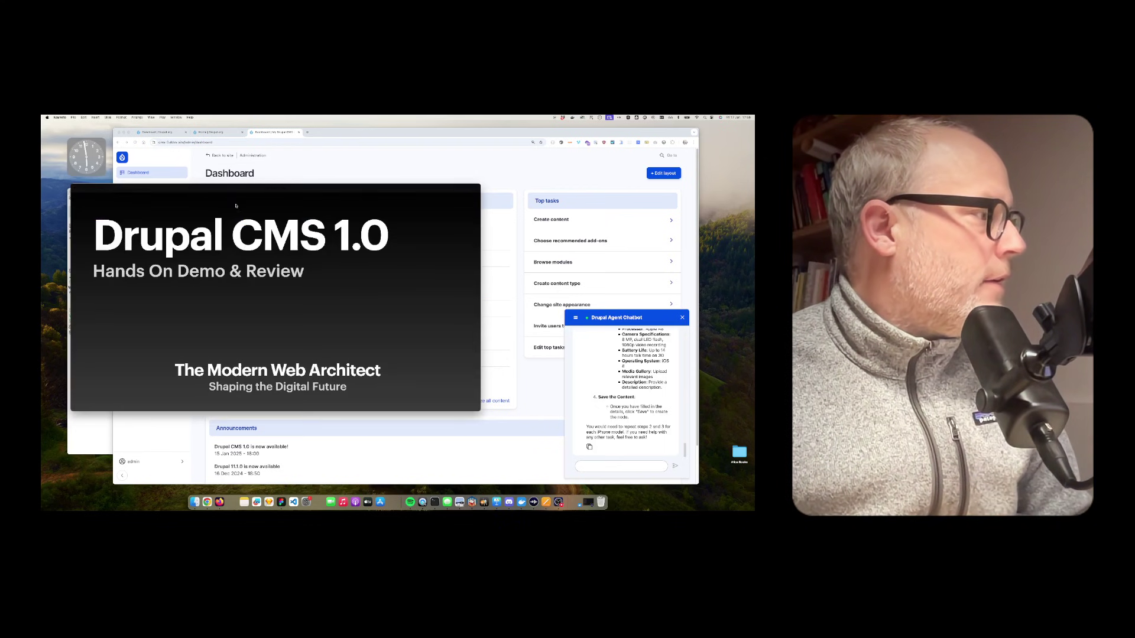